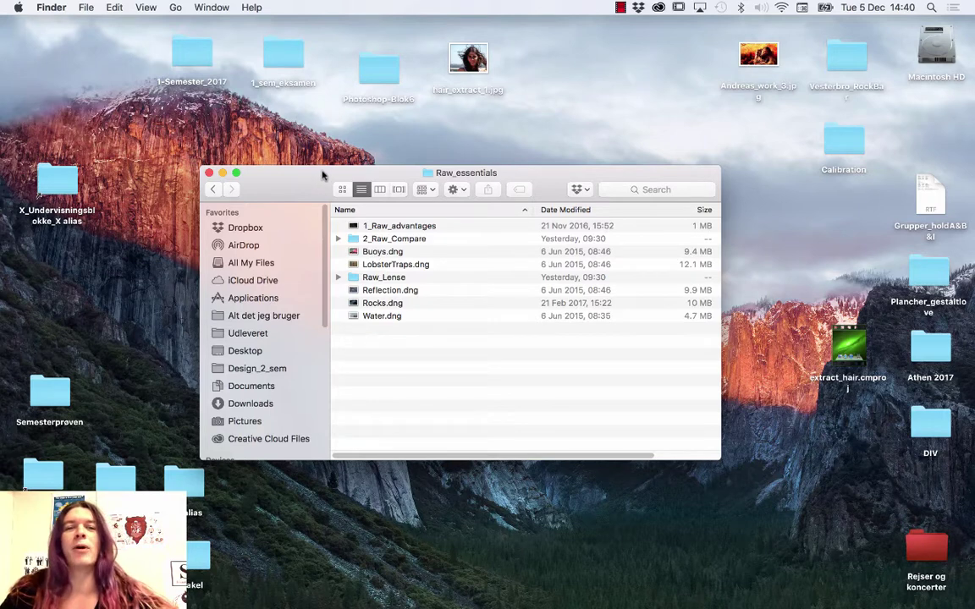
left_click_drag(324, 174, 315, 164)
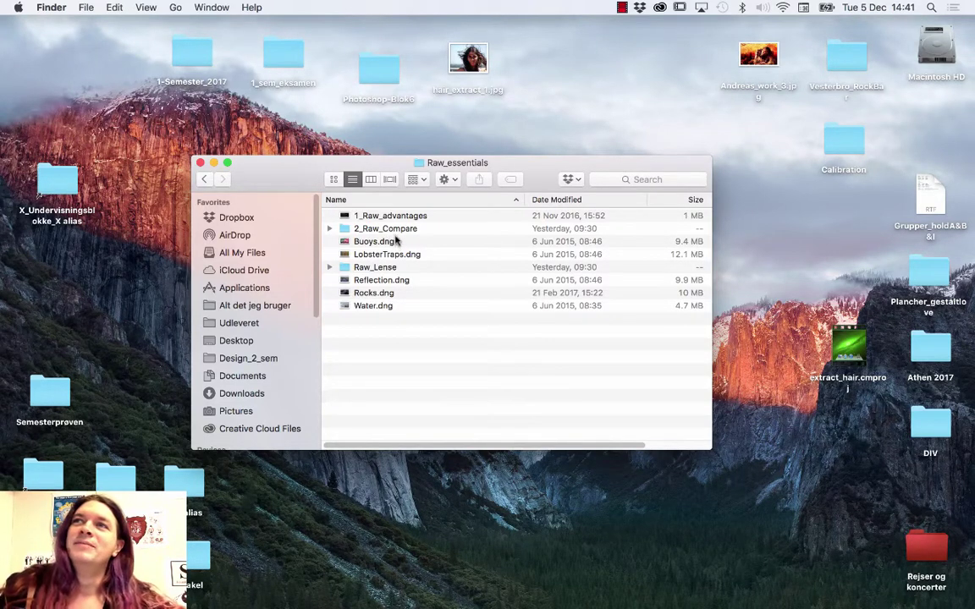
left_click(387, 218)
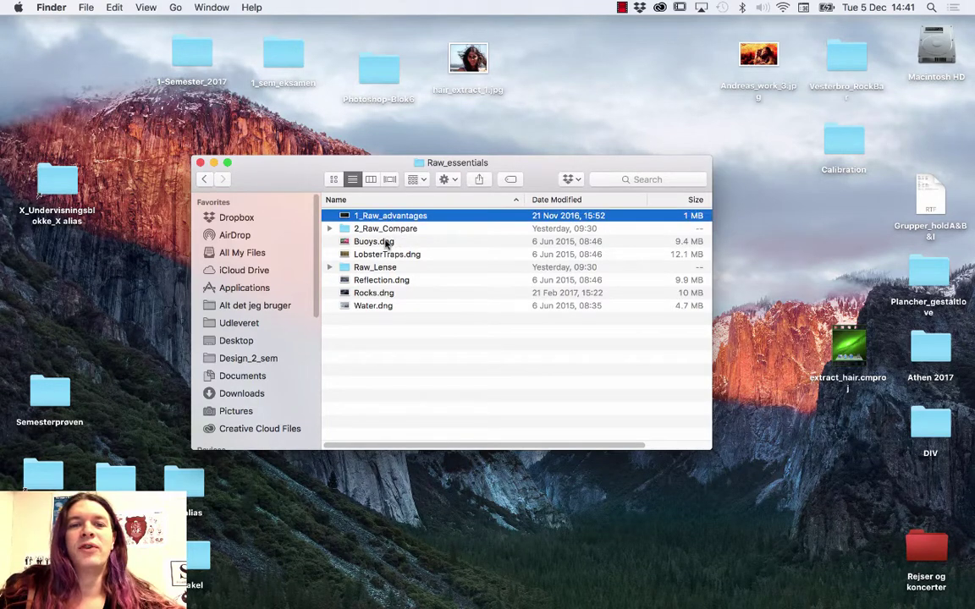
left_click(385, 241)
left_click(387, 254)
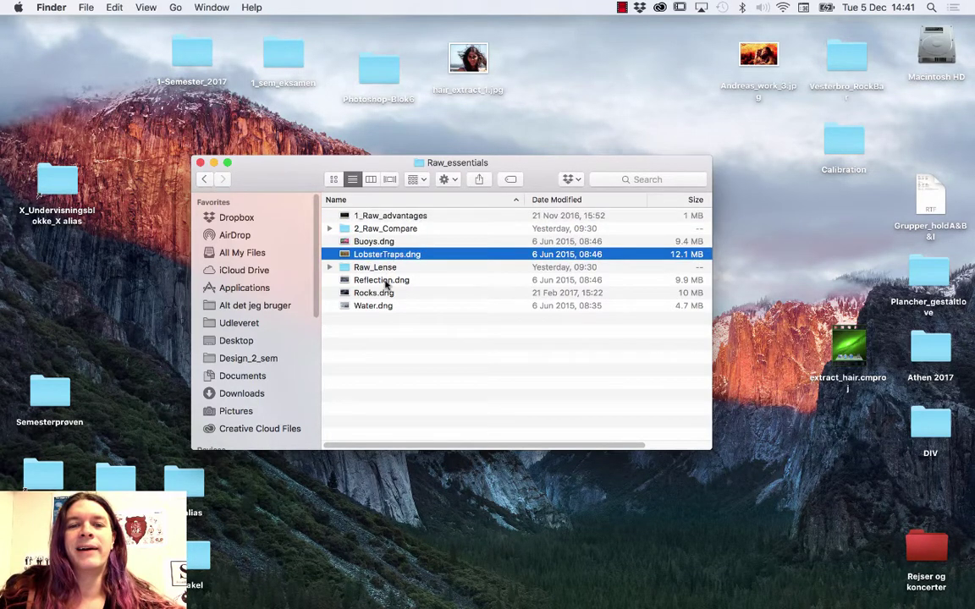
left_click(382, 282)
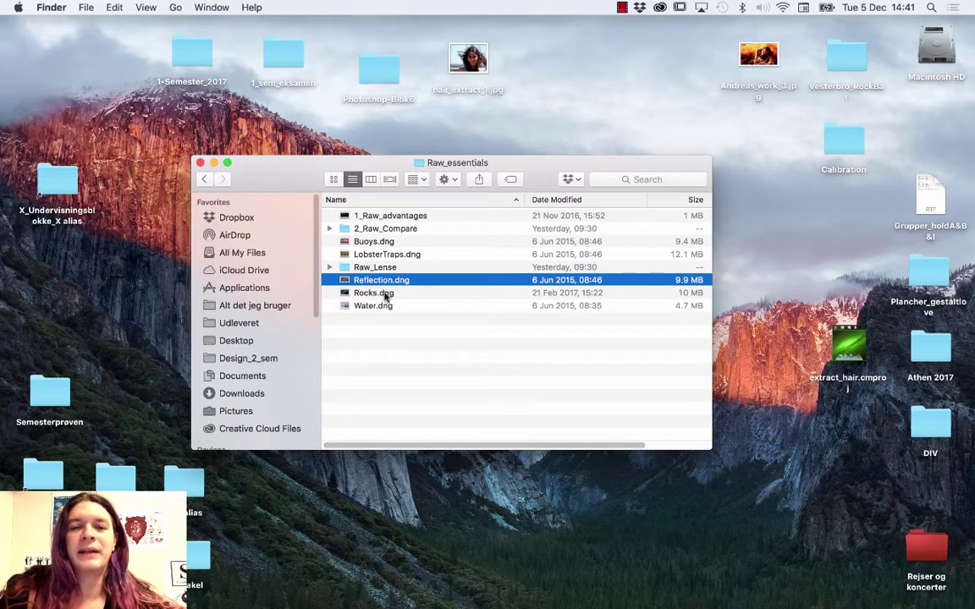
Show Water.dng and the rest of the Raw_essentials folder in Adobe Bridge.
mouse_move(246, 603)
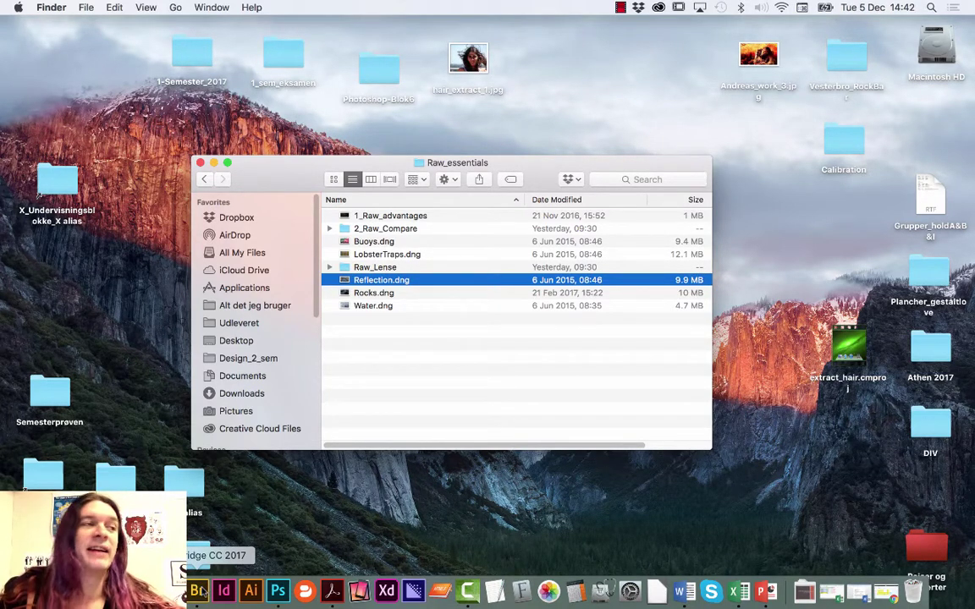
left_click(381, 308)
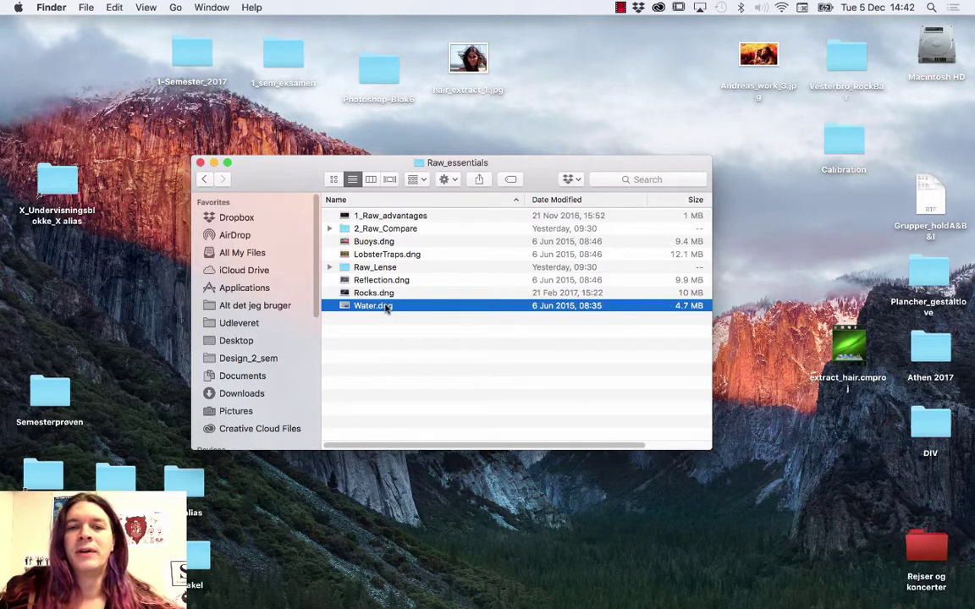
left_click_drag(387, 309, 195, 597)
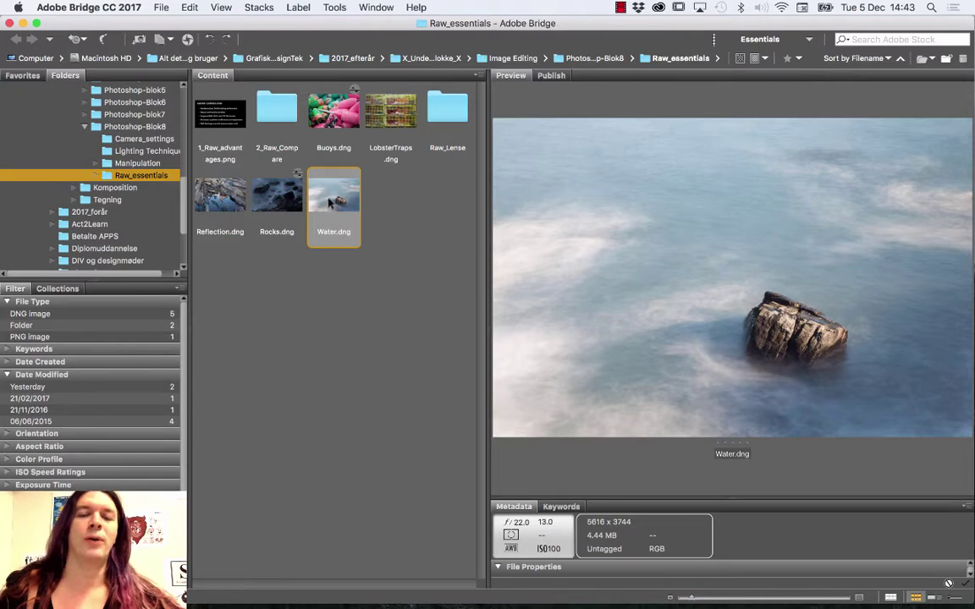
Open Buoys.dng in Camera Raw and widen the Camera Raw window to span the screen.
left_click(326, 125)
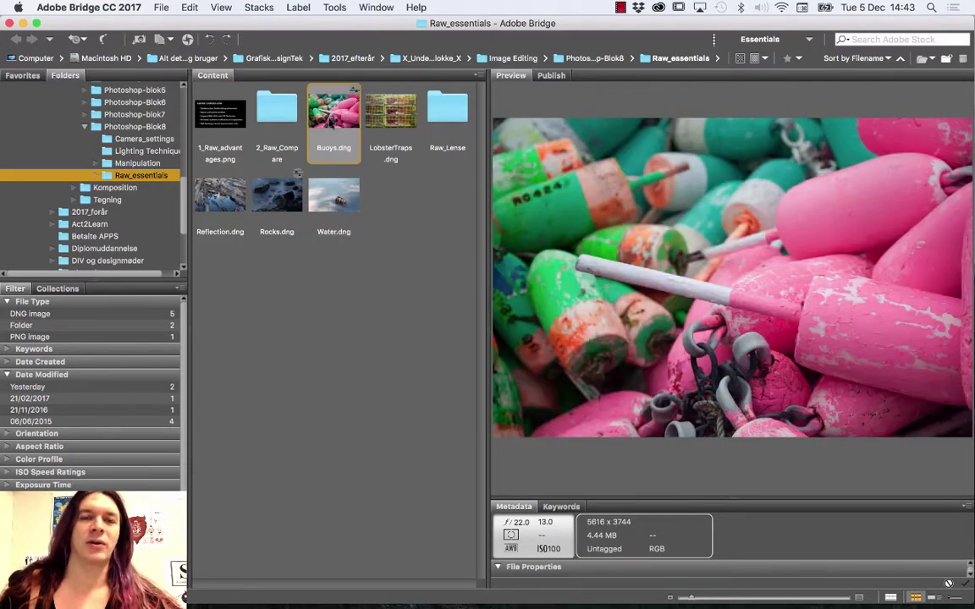
key("Down")
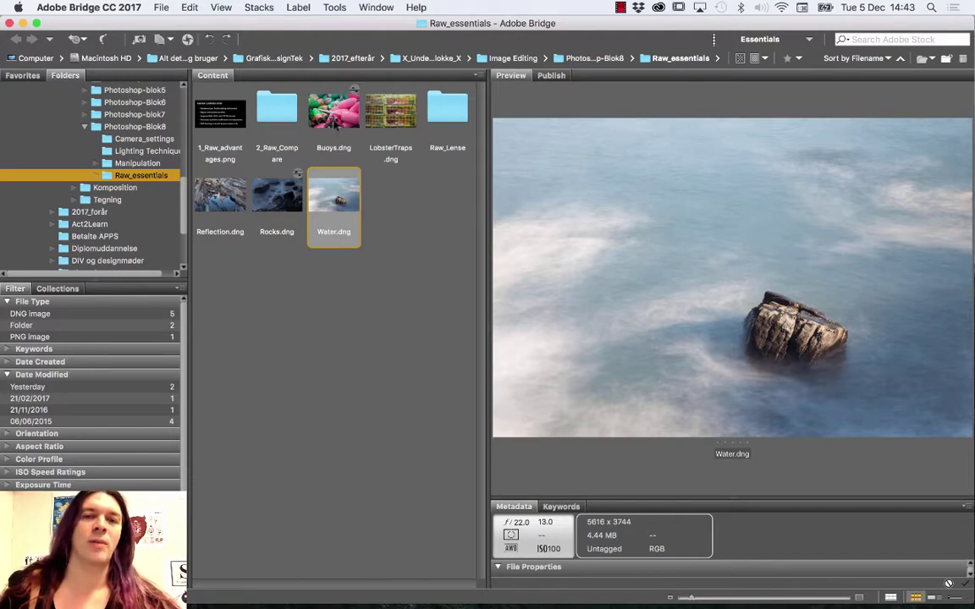
double_click(304, 113)
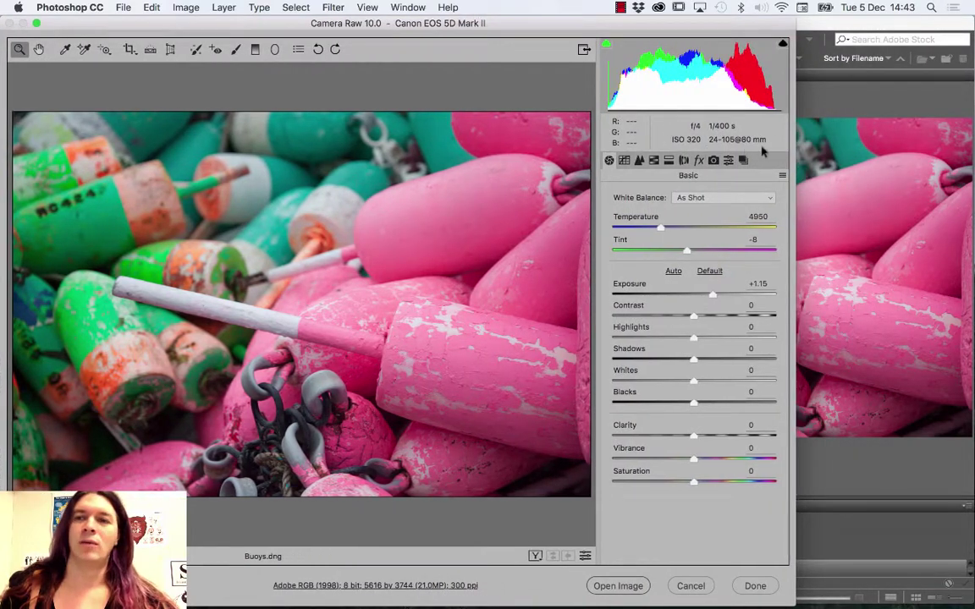
left_click_drag(794, 152, 963, 160)
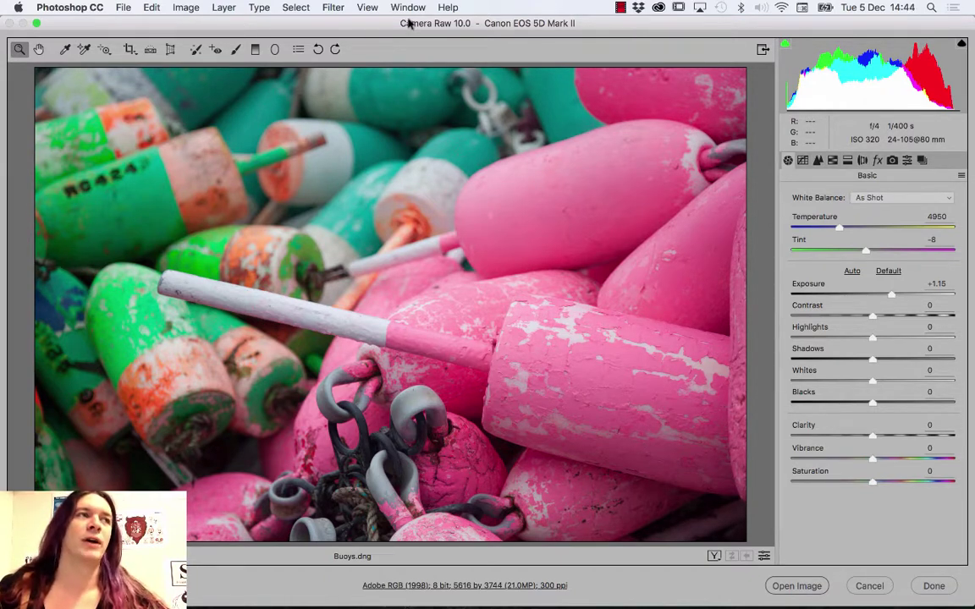
left_click(103, 6)
left_click(123, 7)
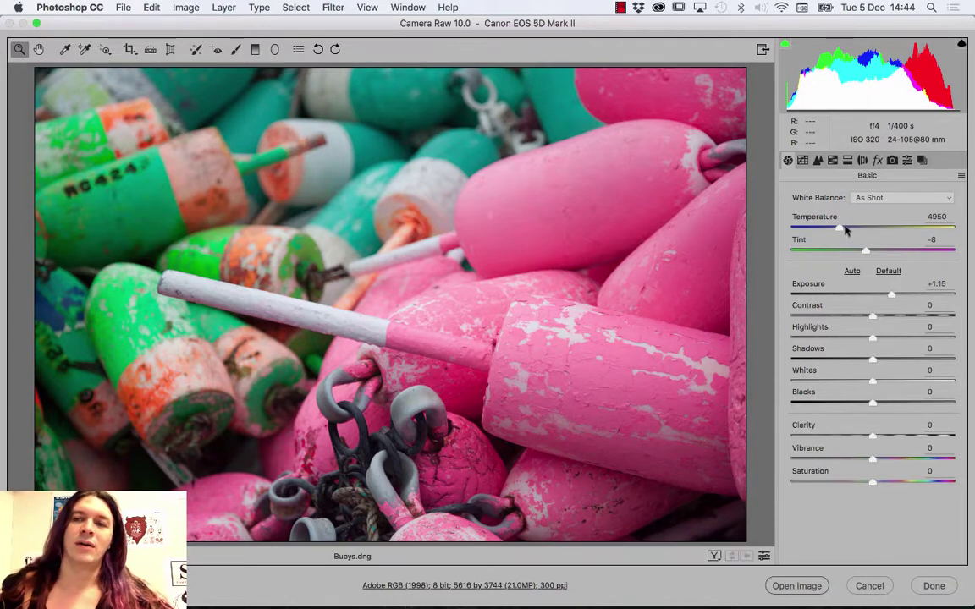
Try a white balance temperature of 29000 on the buoys photo, and reset the image to Camera Raw Defaults.
left_click_drag(839, 229, 937, 228)
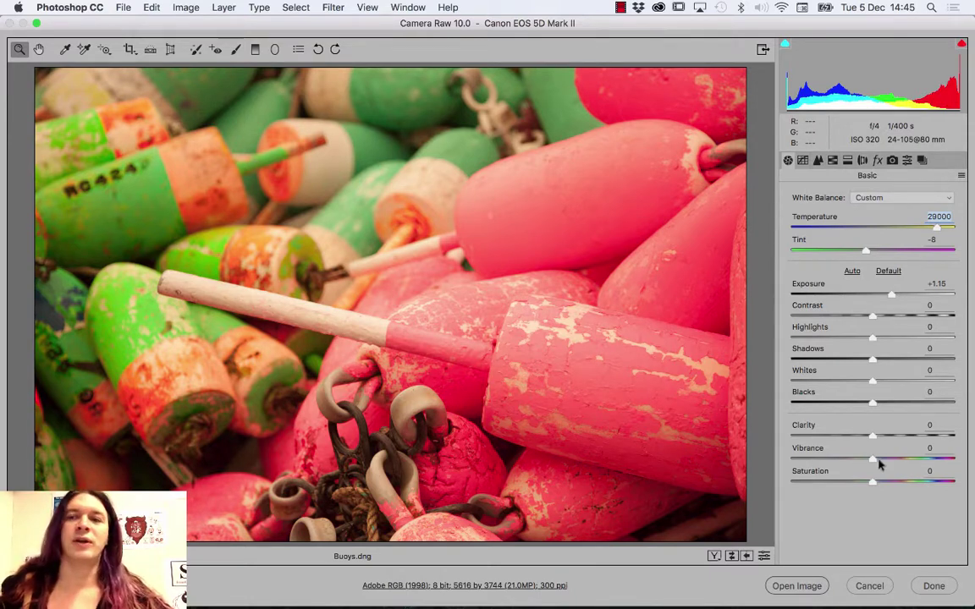
left_click(960, 175)
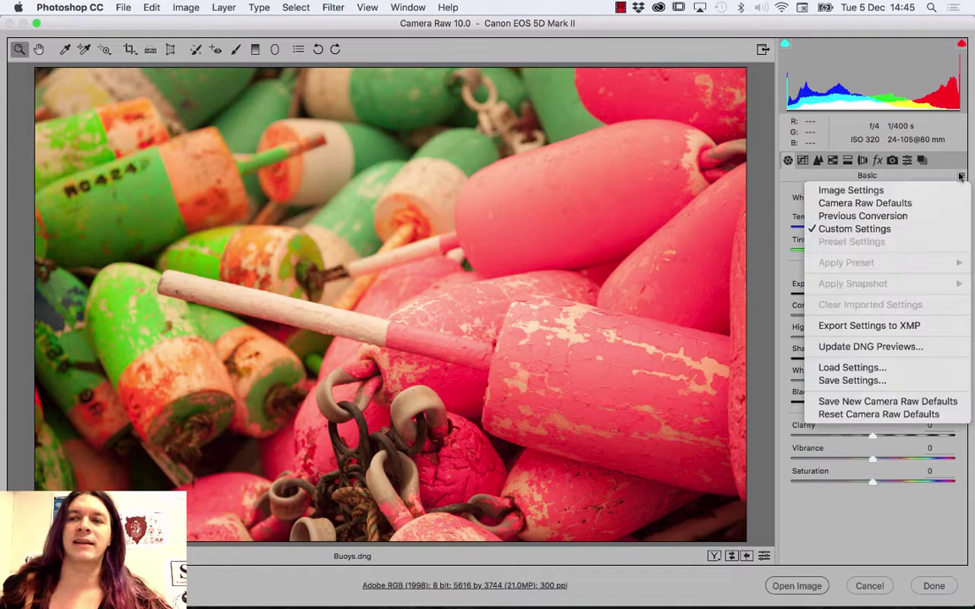
left_click(929, 207)
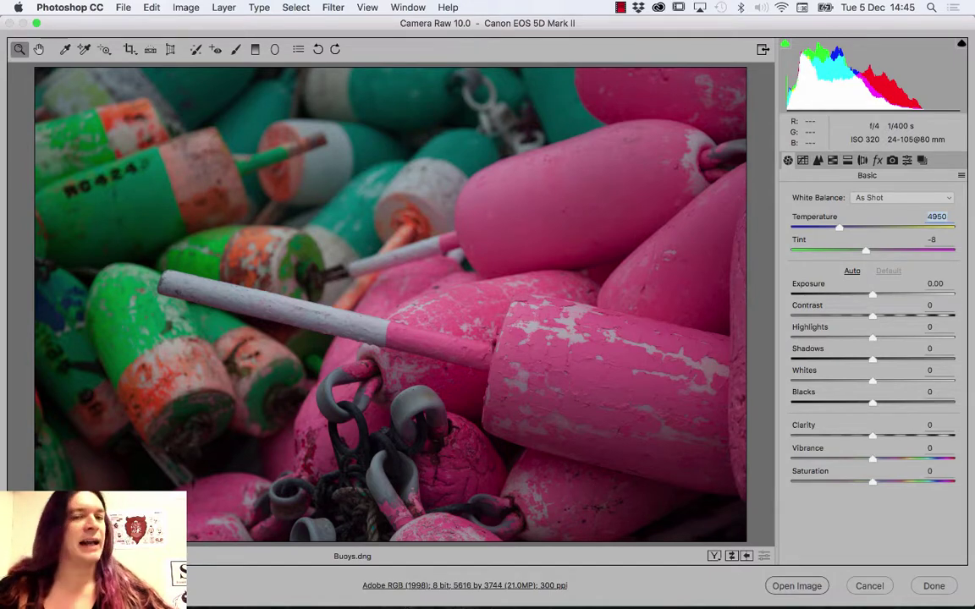
Try white balance temperatures of 9614 and 19000 on the buoys photo, and discard the edits.
left_click(900, 228)
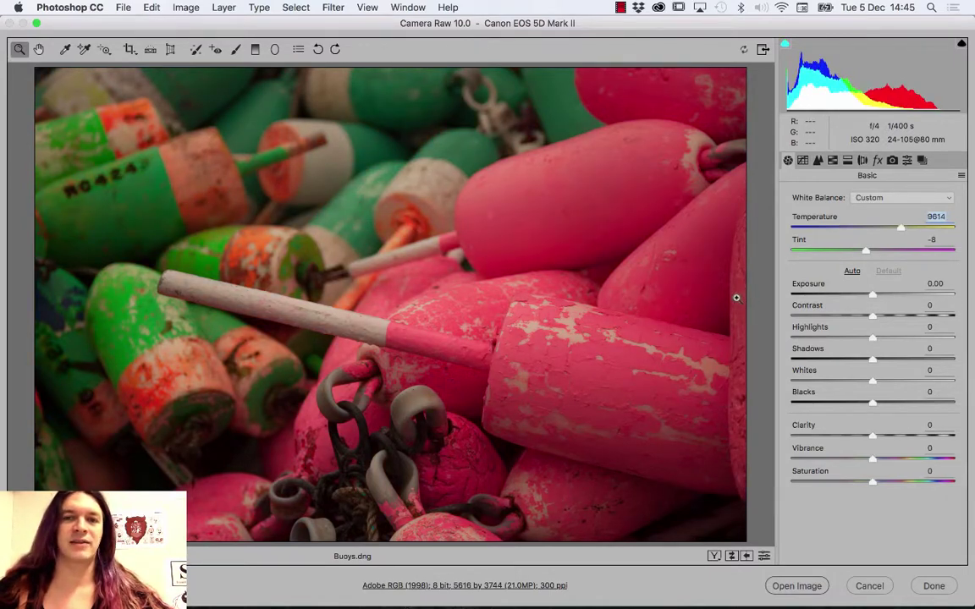
left_click(929, 228)
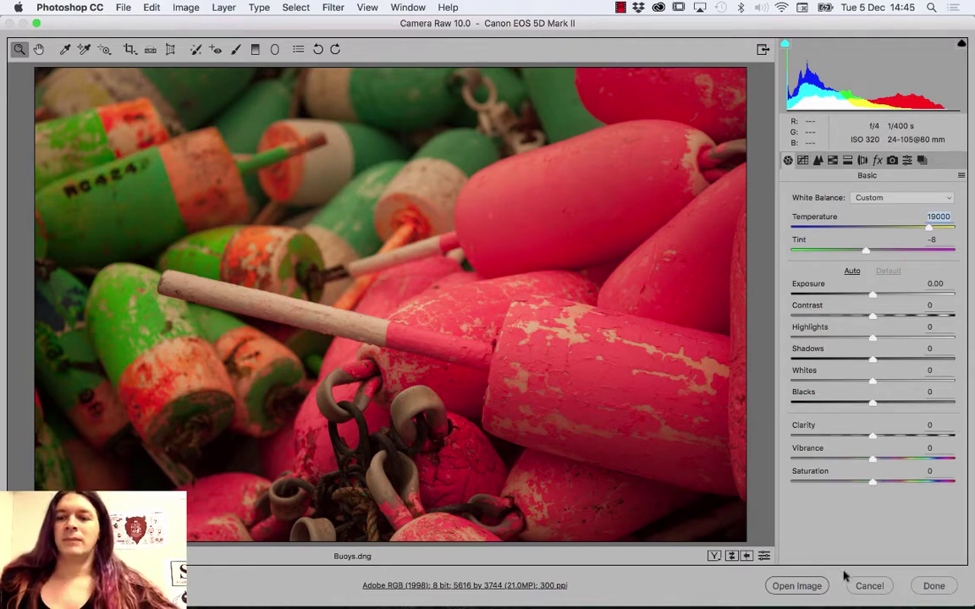
left_click(869, 587)
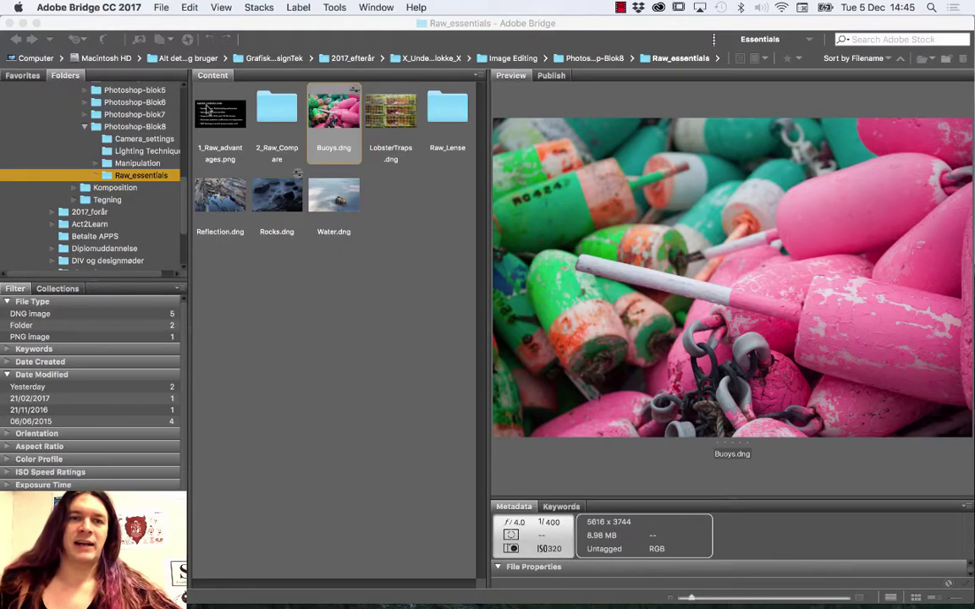
Preview 1_Raw_advantages.png at full size to read the advantages of Adobe Camera Raw.
left_click(218, 130)
key("space")
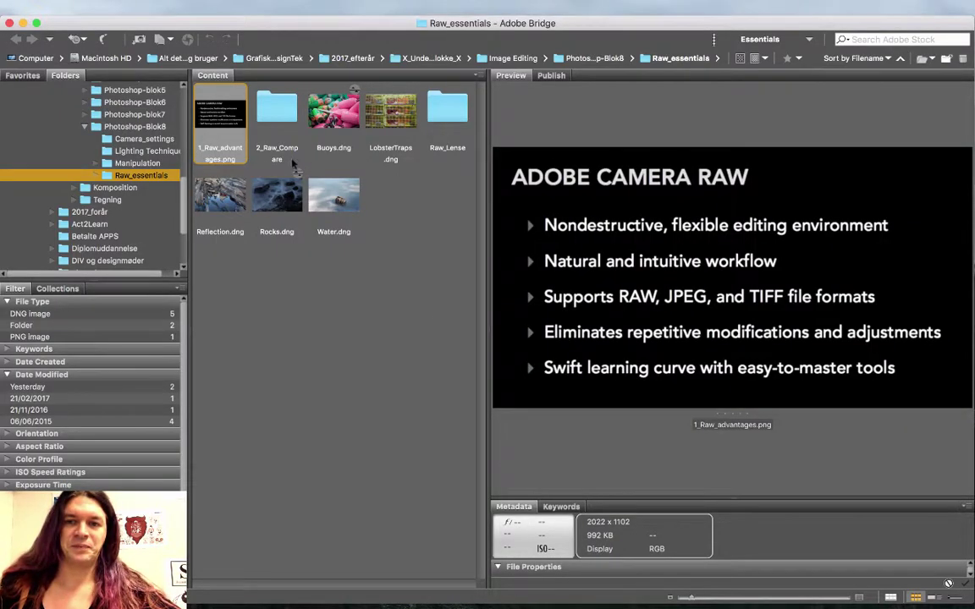
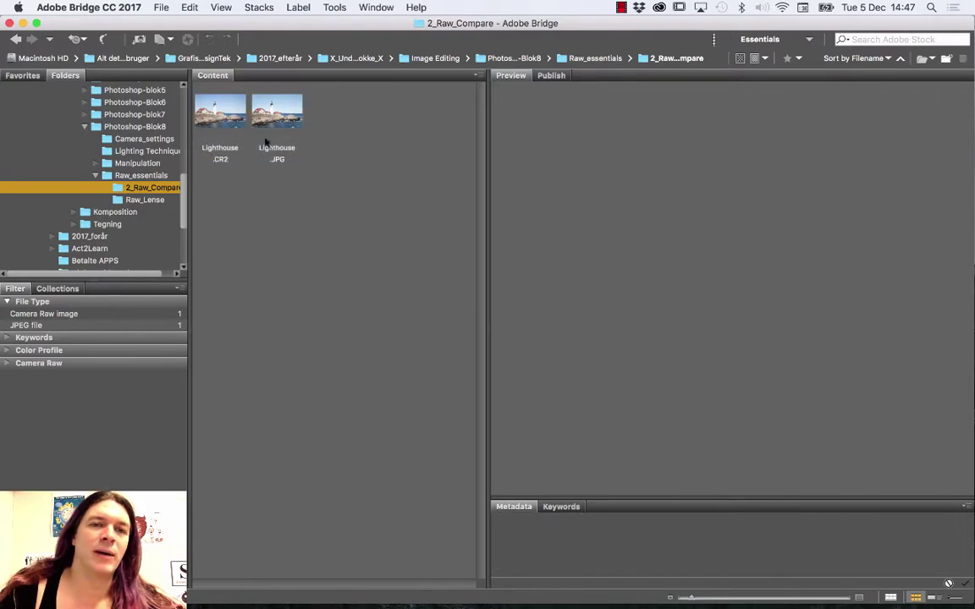
Open Lighthouse.CR2 and Lighthouse.JPG from the 2_Raw_Compare folder together in Camera Raw.
left_click(216, 119)
left_click(288, 127, "shift")
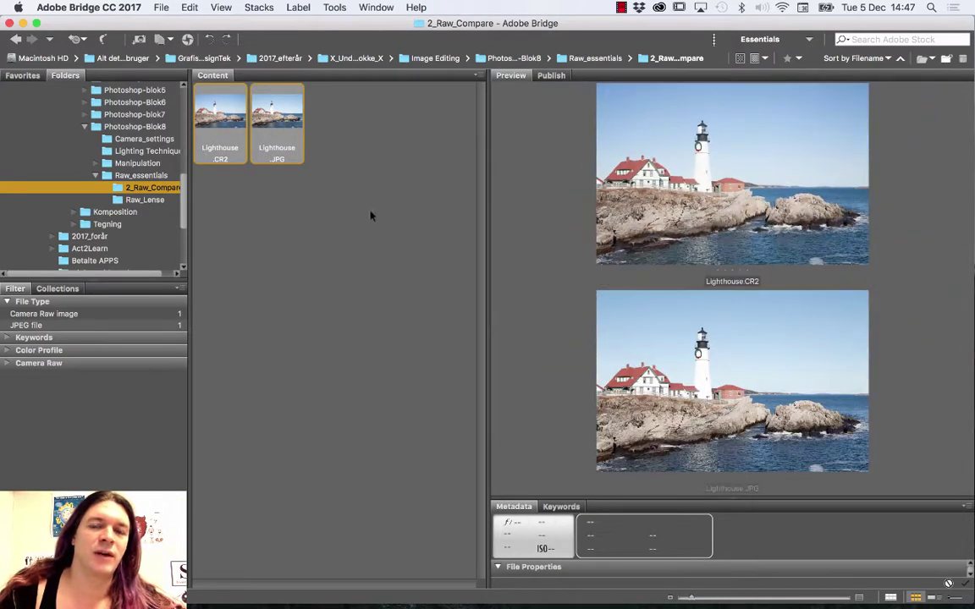
left_click(166, 7)
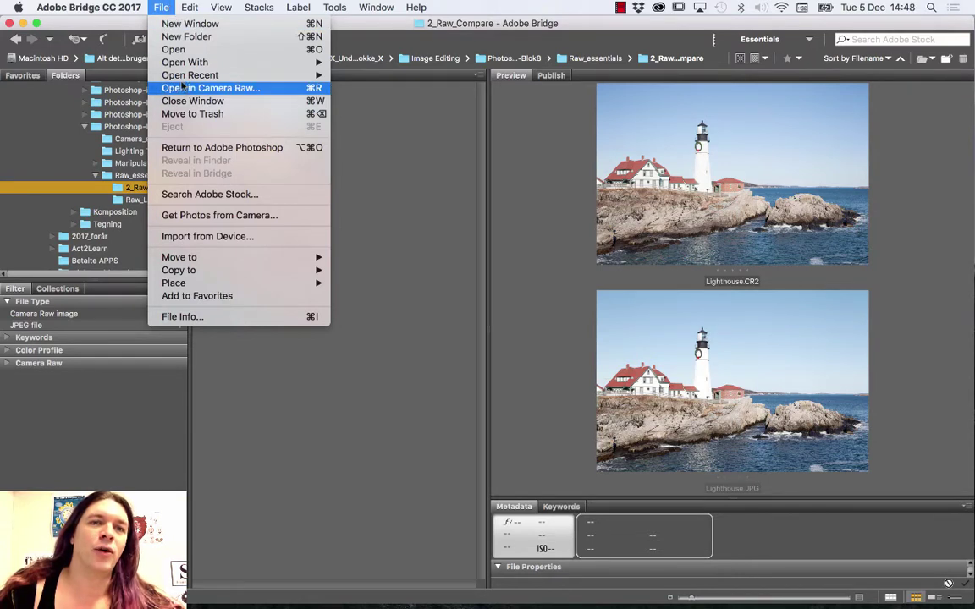
left_click(295, 88)
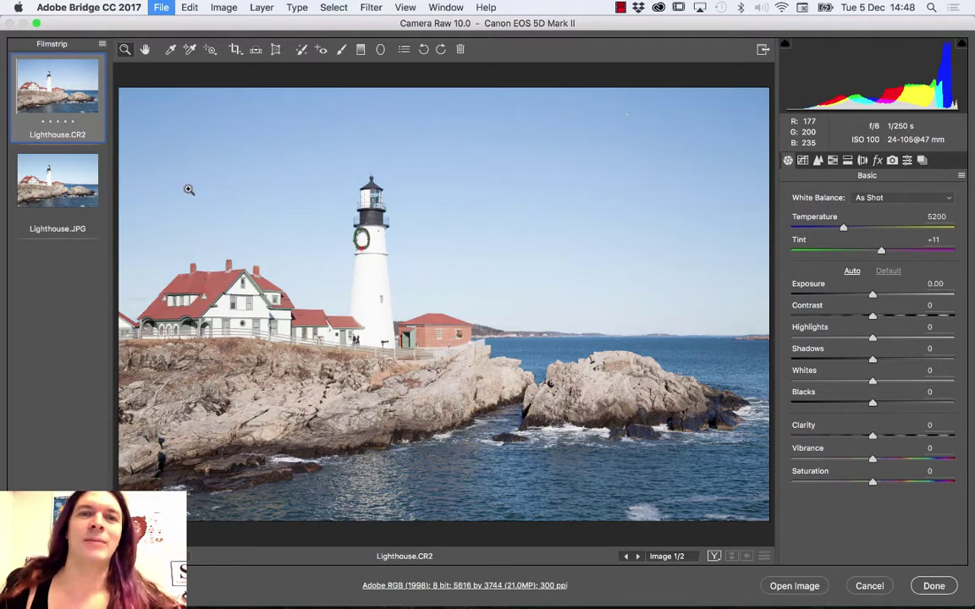
Compare Lighthouse.CR2 and Lighthouse.JPG by switching repeatedly between them, examining differences in sky tones, detail and histogram.
left_click(71, 184)
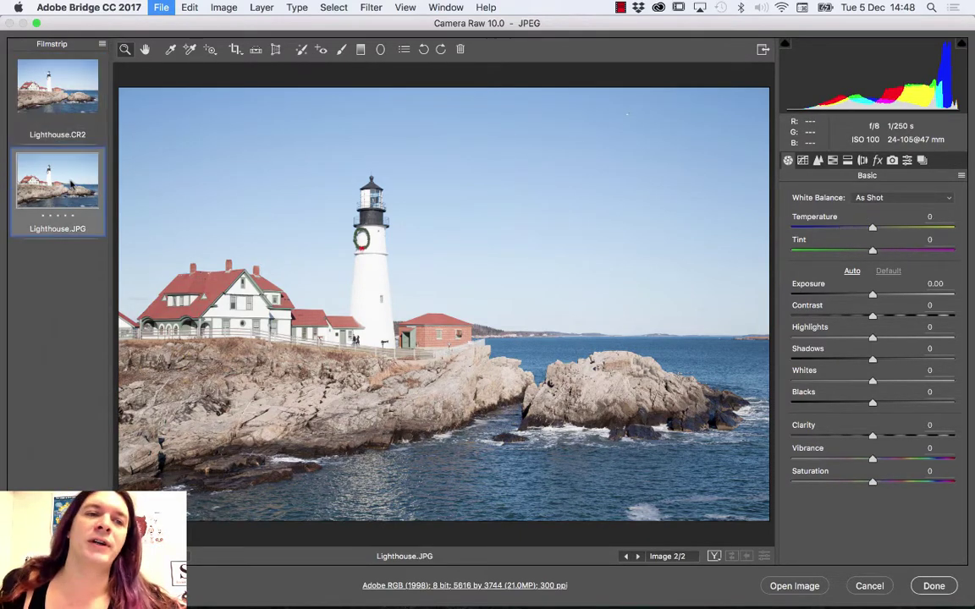
left_click(69, 100)
left_click(70, 176)
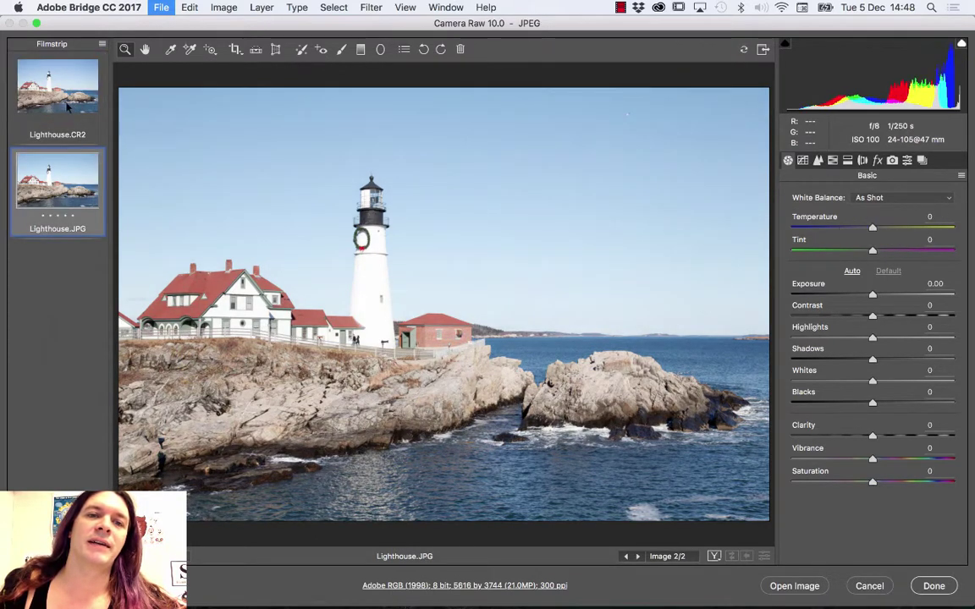
left_click(70, 100)
left_click(70, 176)
left_click(71, 105)
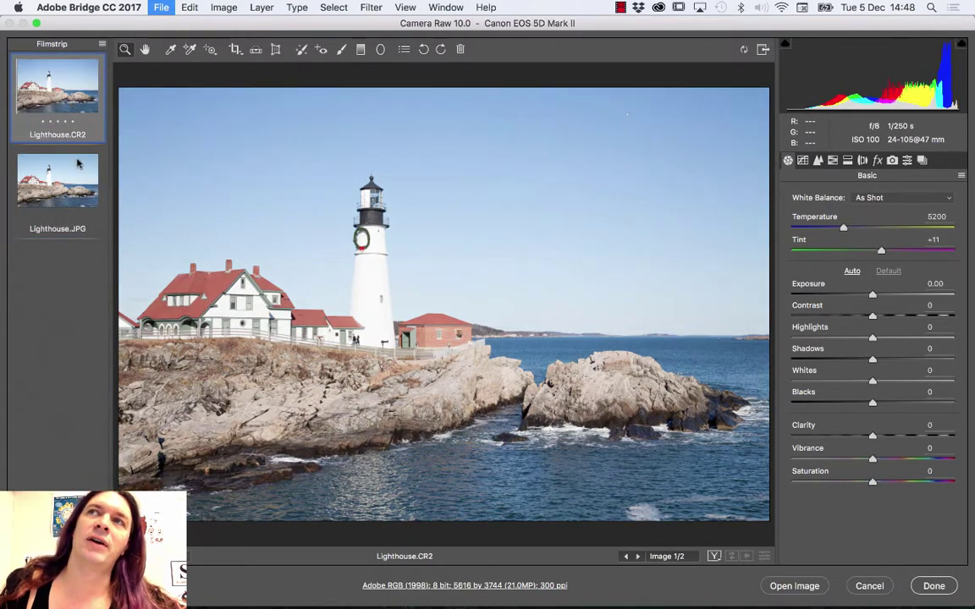
left_click(72, 152)
left_click(75, 104)
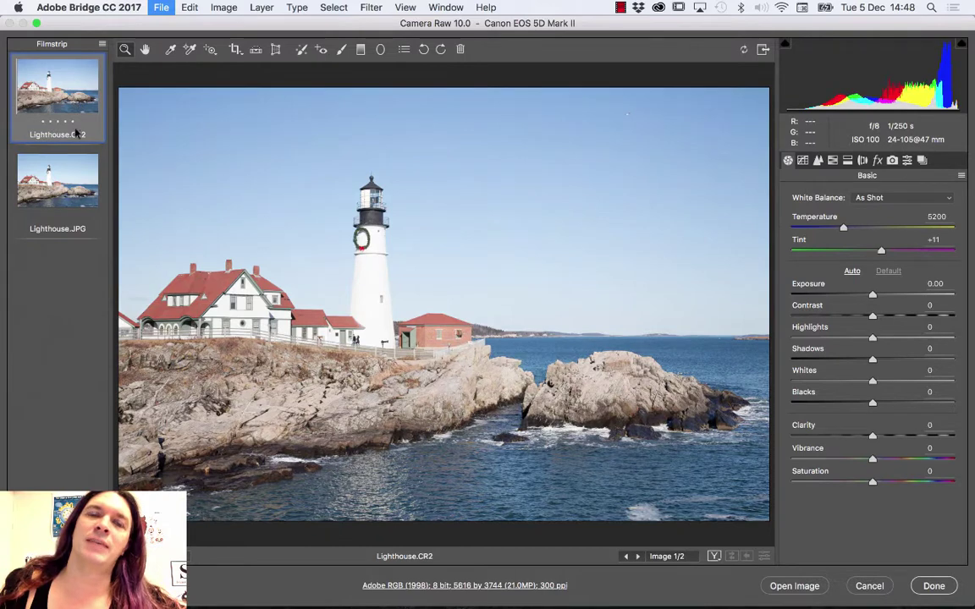
left_click(70, 152)
left_click(89, 100)
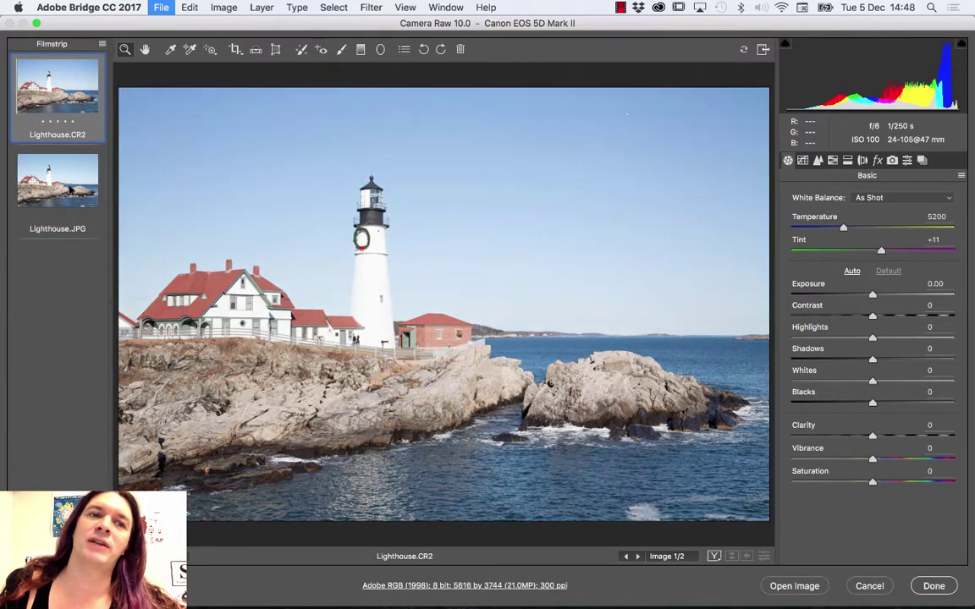
left_click(71, 191)
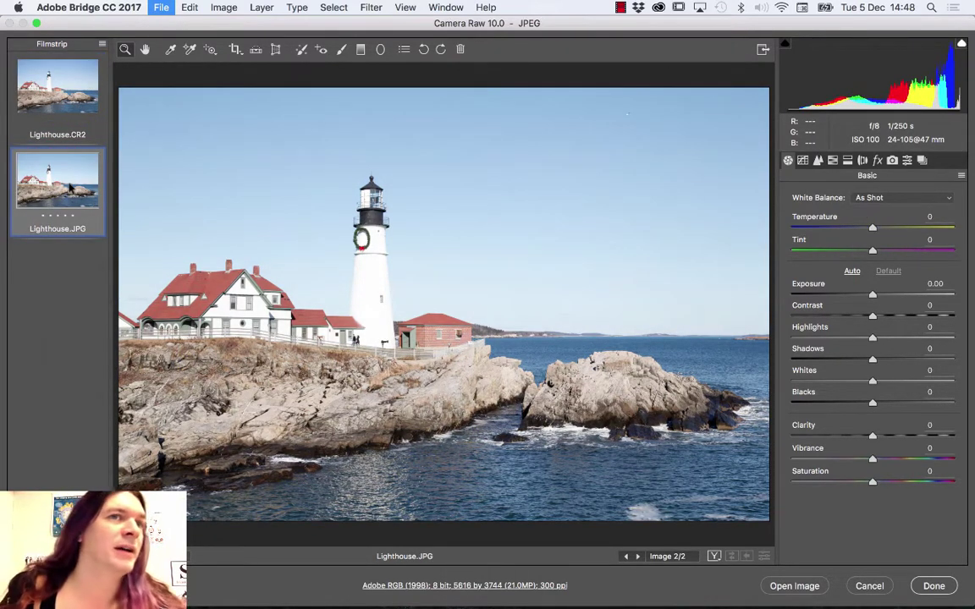
left_click(56, 105)
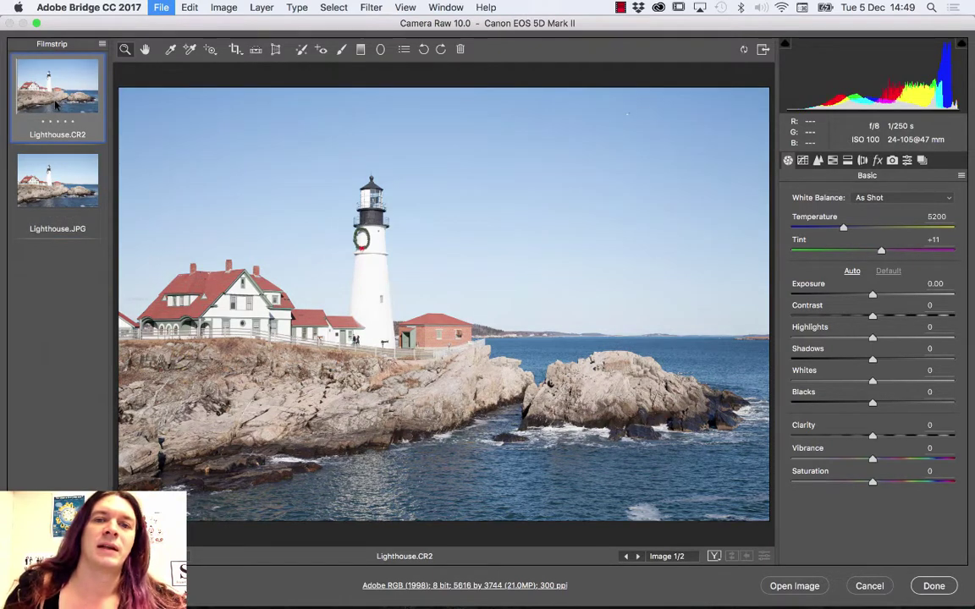
left_click(58, 175)
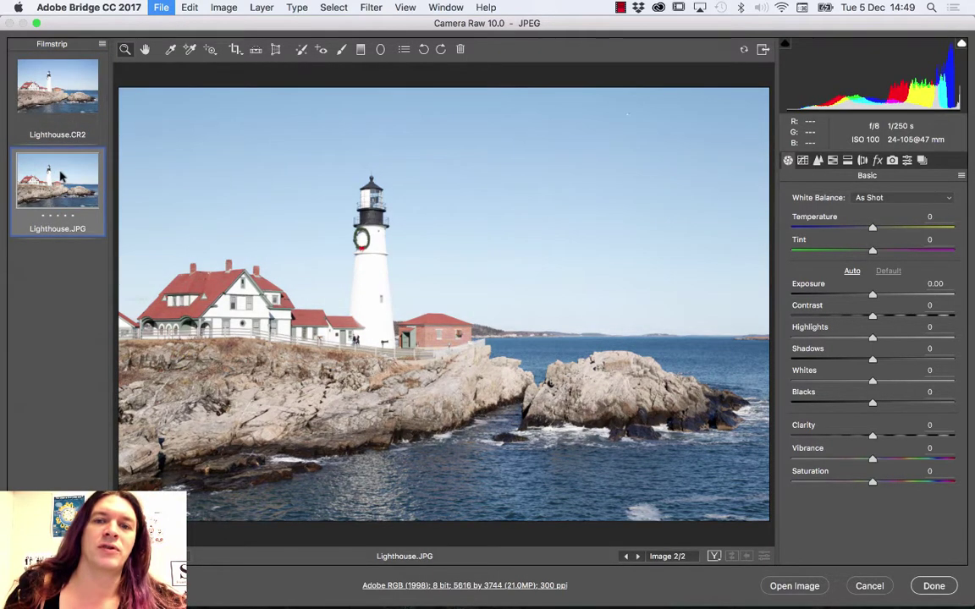
left_click(66, 118)
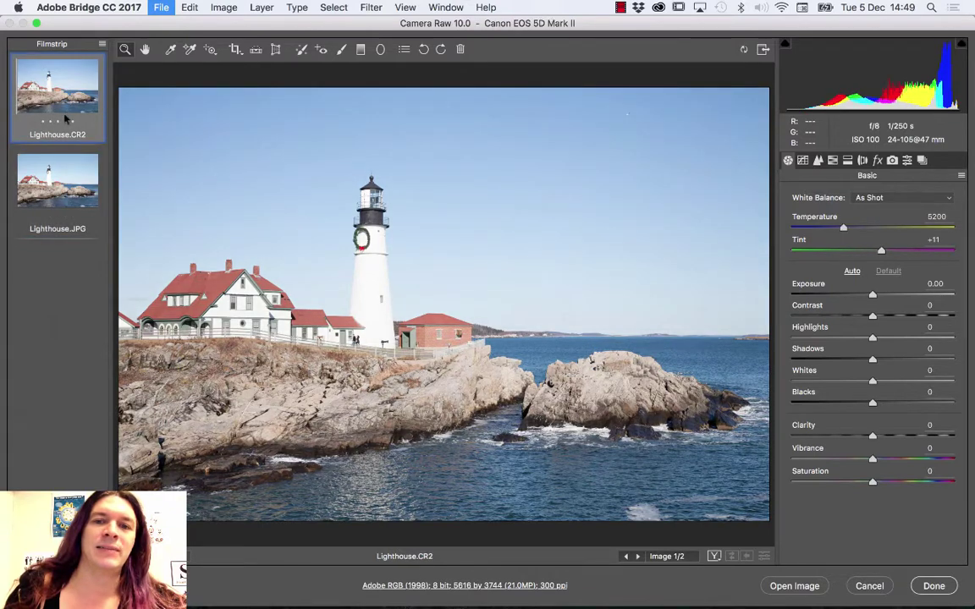
left_click(65, 160)
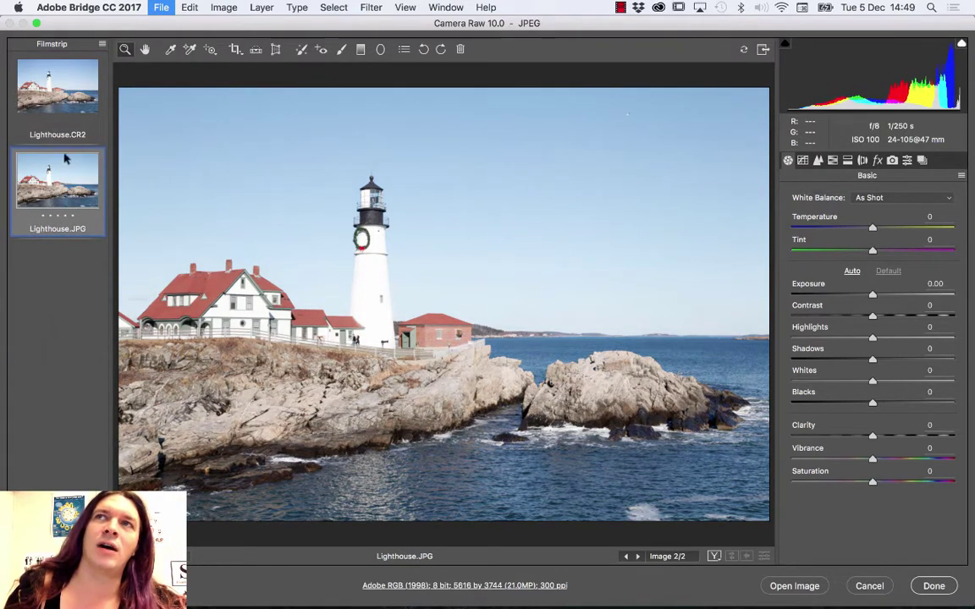
left_click(54, 99)
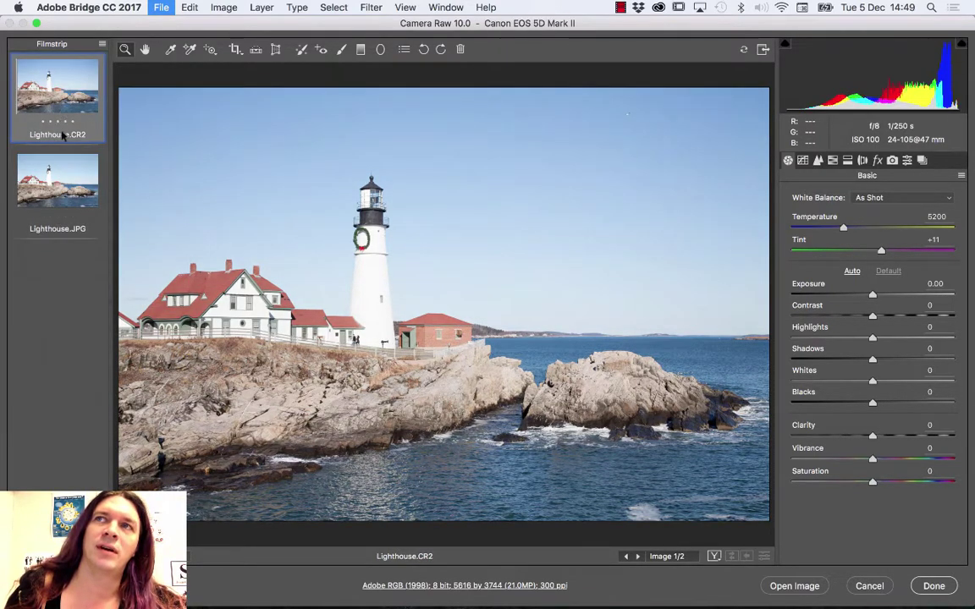
left_click(52, 169)
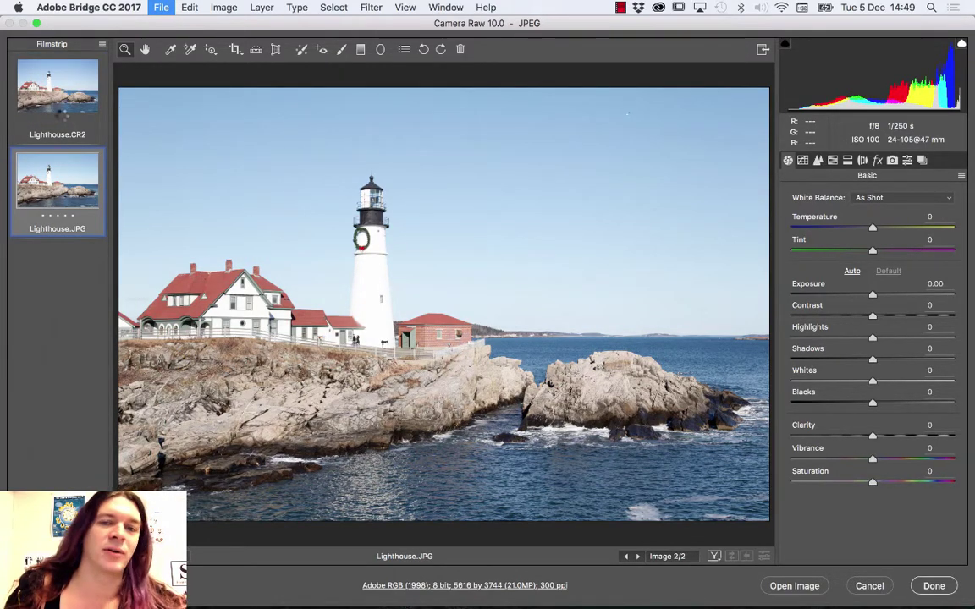
Switch between Lighthouse.JPG and Lighthouse.CR2 at full view to compare their overall rendering, ending on the RAW file.
left_click(61, 119)
left_click(66, 190)
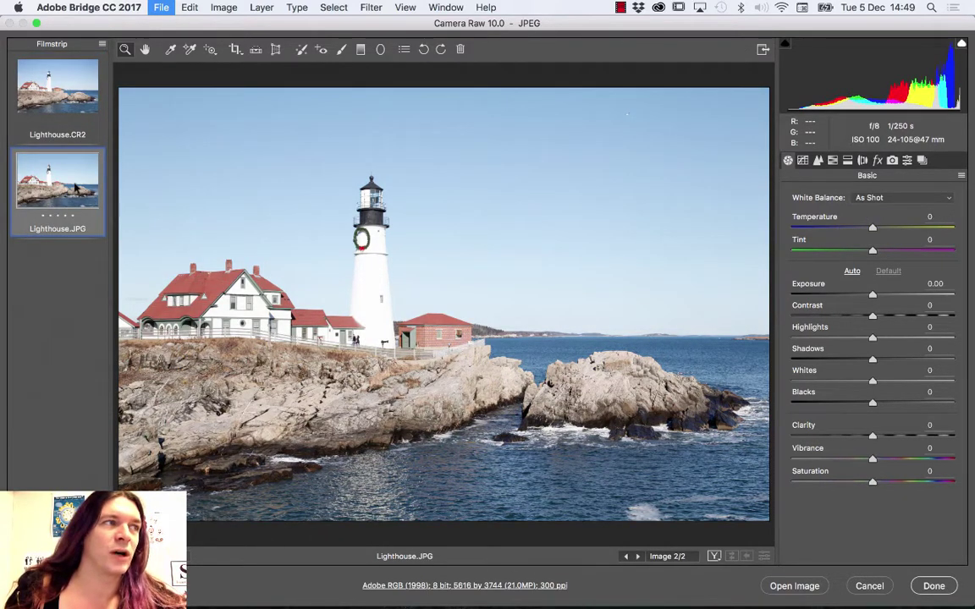
left_click(81, 98)
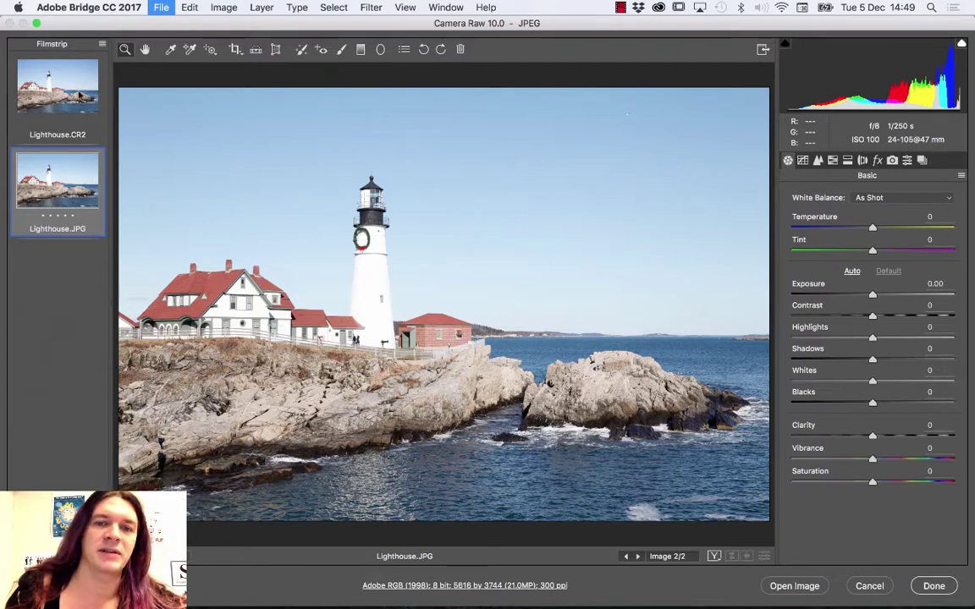
key("Down")
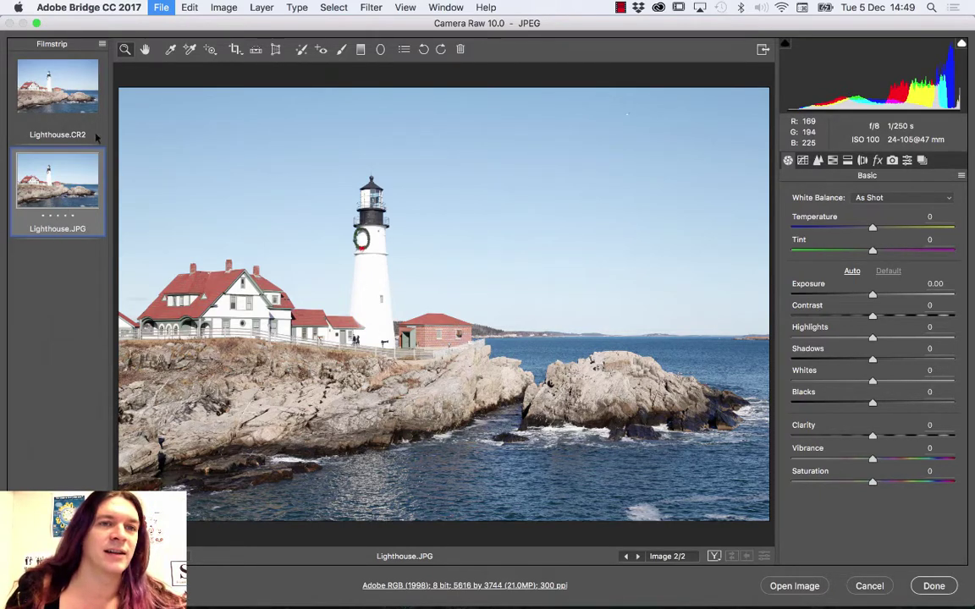
left_click(70, 99)
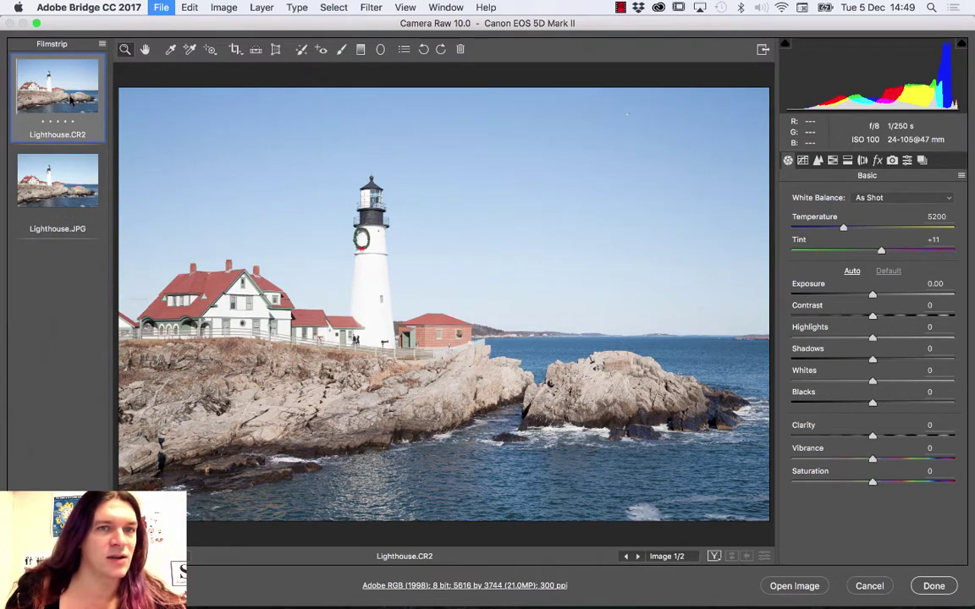
Examine Lighthouse.CR2 at high magnification, from the lantern gallery down to the white wall beneath the lower ledge.
left_click(350, 195)
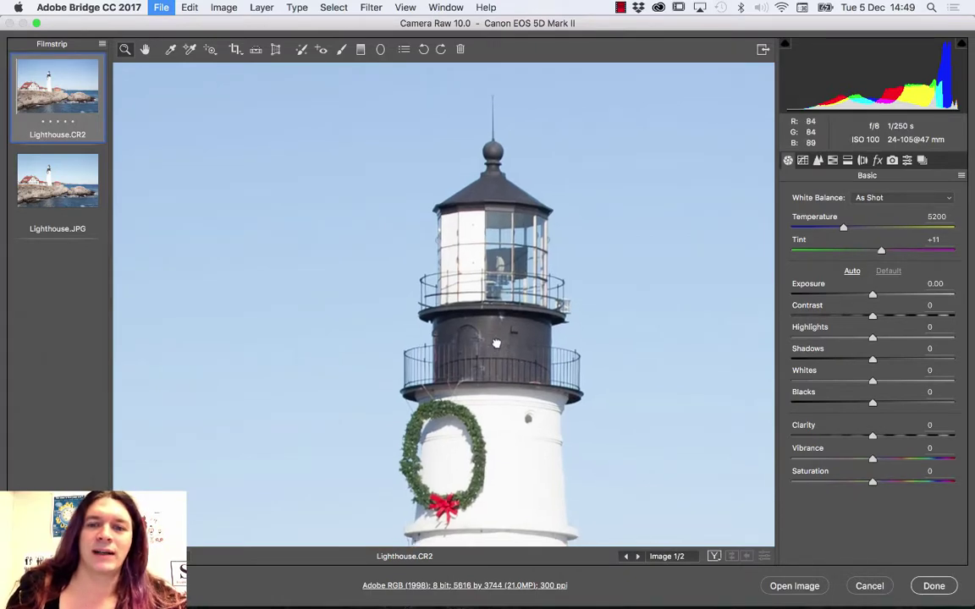
left_click_drag(497, 344, 392, 235)
left_click(391, 235)
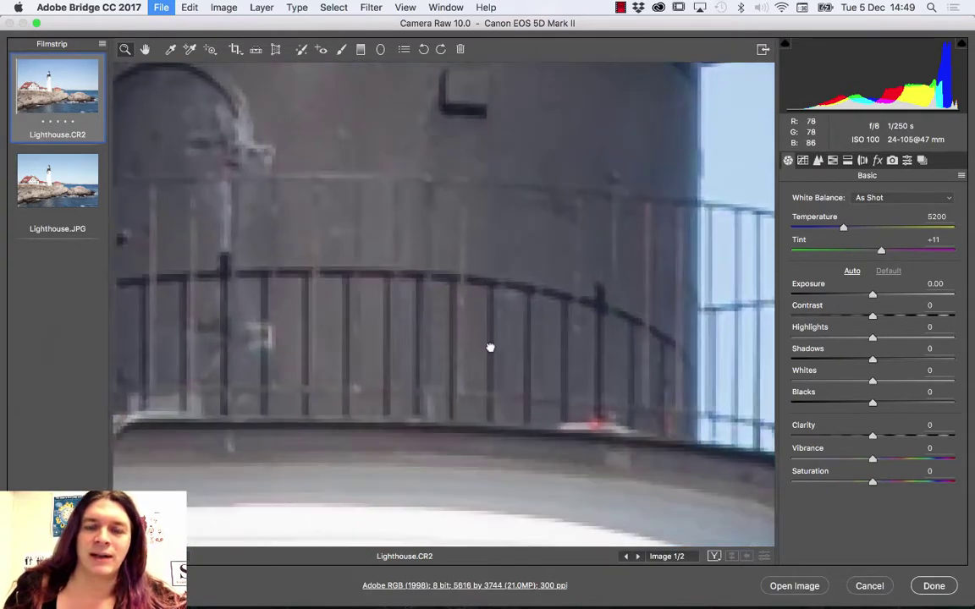
key("super+minus")
scroll(435, 279, "down", 3)
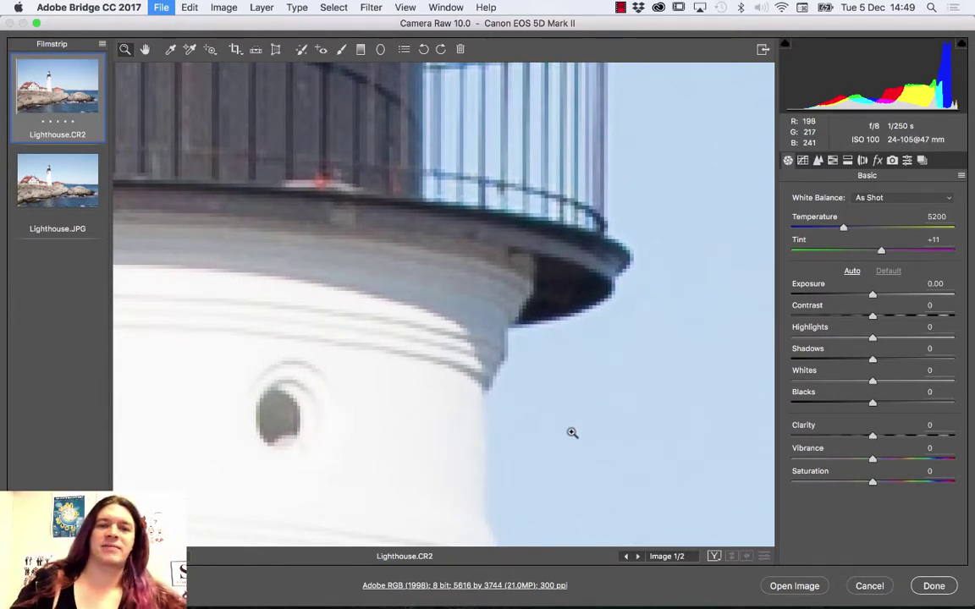
scroll(507, 353, "down", 5)
scroll(476, 400, "down", 10)
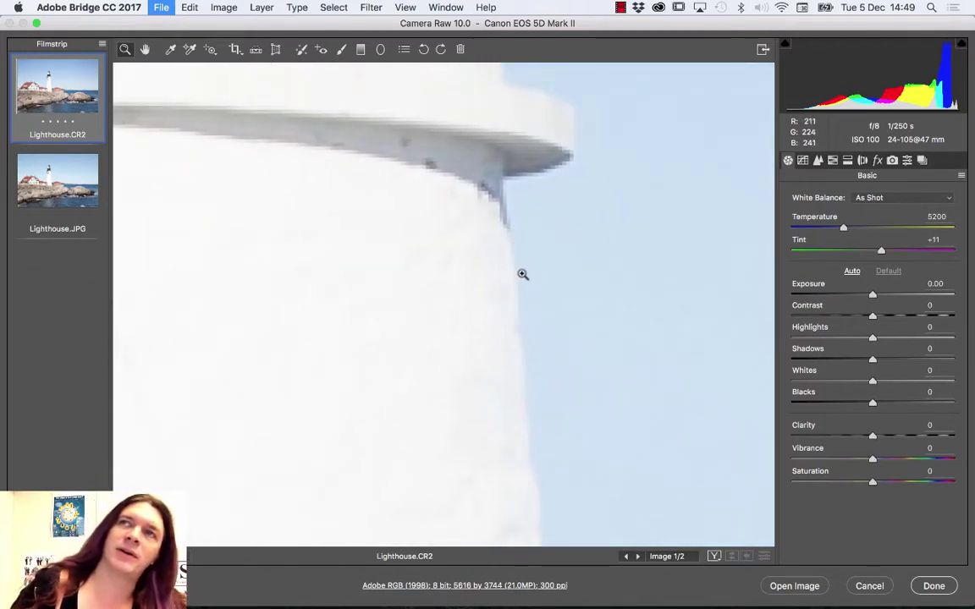
left_click_drag(514, 279, 553, 281)
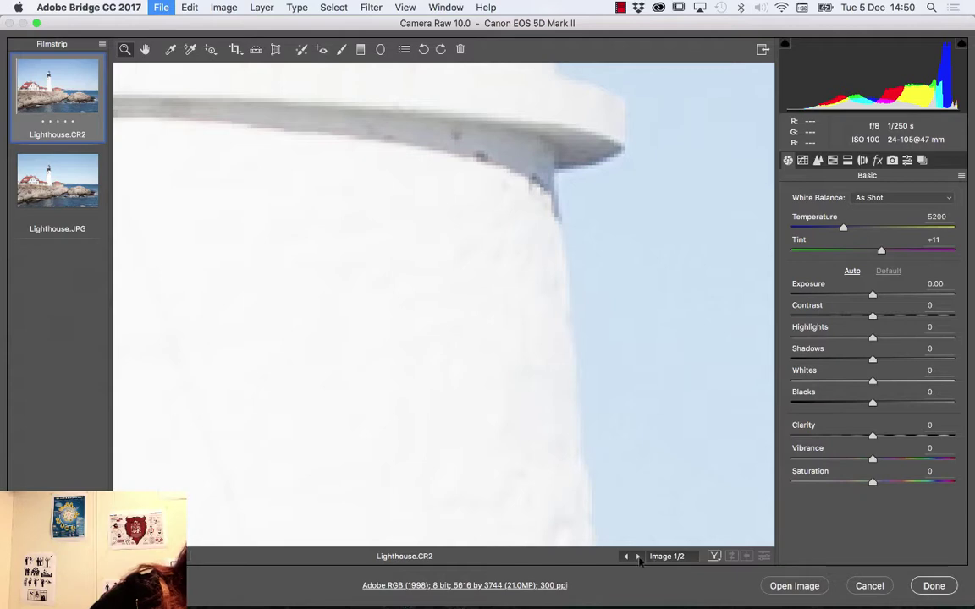
Examine the same tower area of Lighthouse.JPG at high magnification, from the wreath down to the white wall beneath the ledge.
left_click(637, 556)
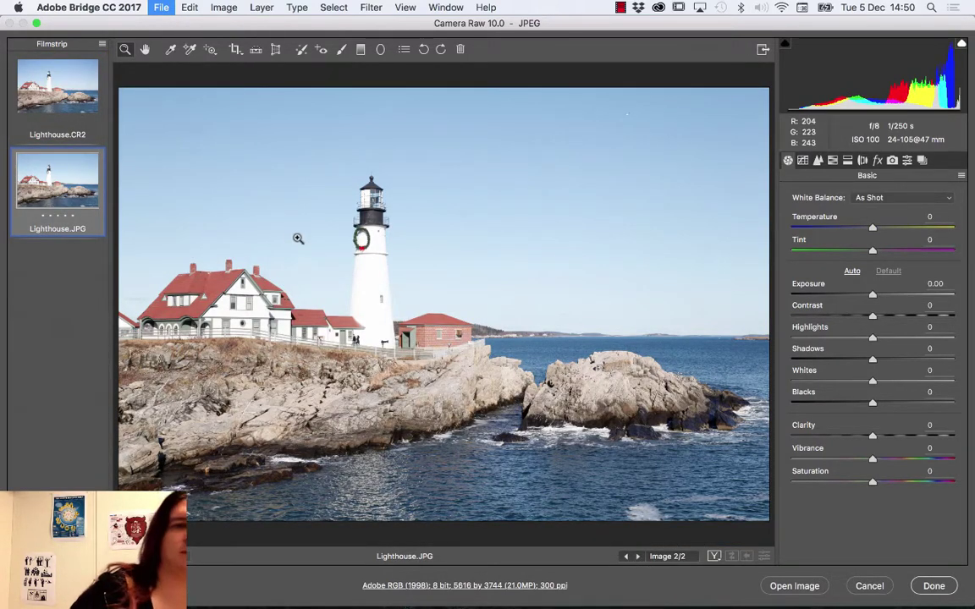
left_click(312, 179)
left_click_drag(481, 310, 633, 494)
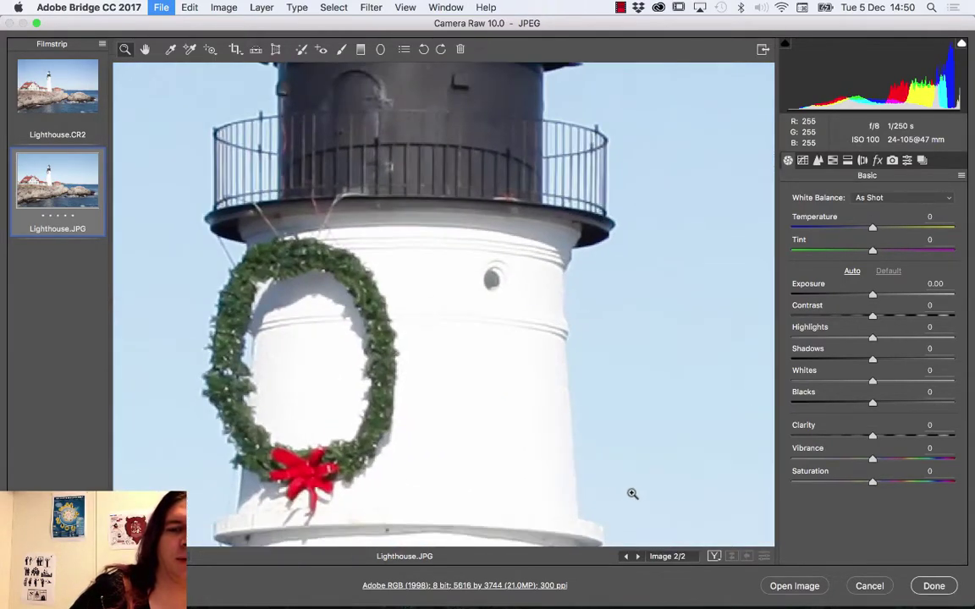
left_click_drag(511, 337, 502, 356)
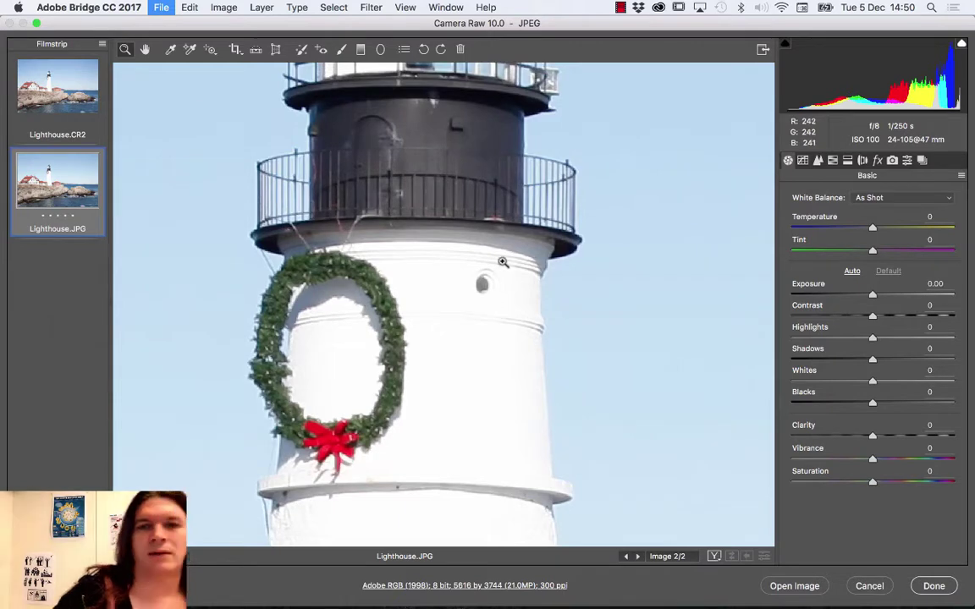
left_click_drag(446, 279, 508, 241)
scroll(465, 292, "down", 10)
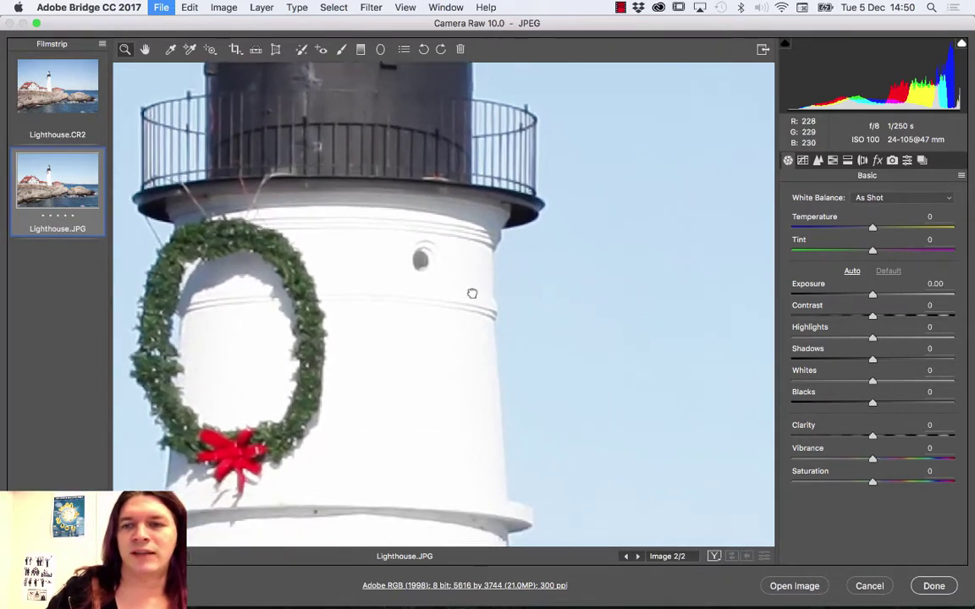
scroll(465, 292, "down", 5)
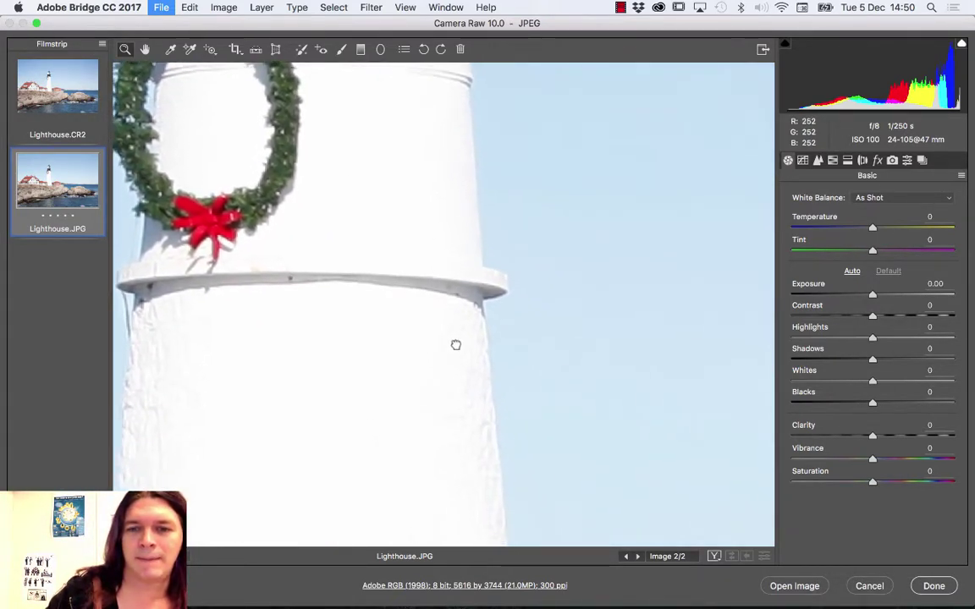
left_click_drag(442, 321, 490, 370)
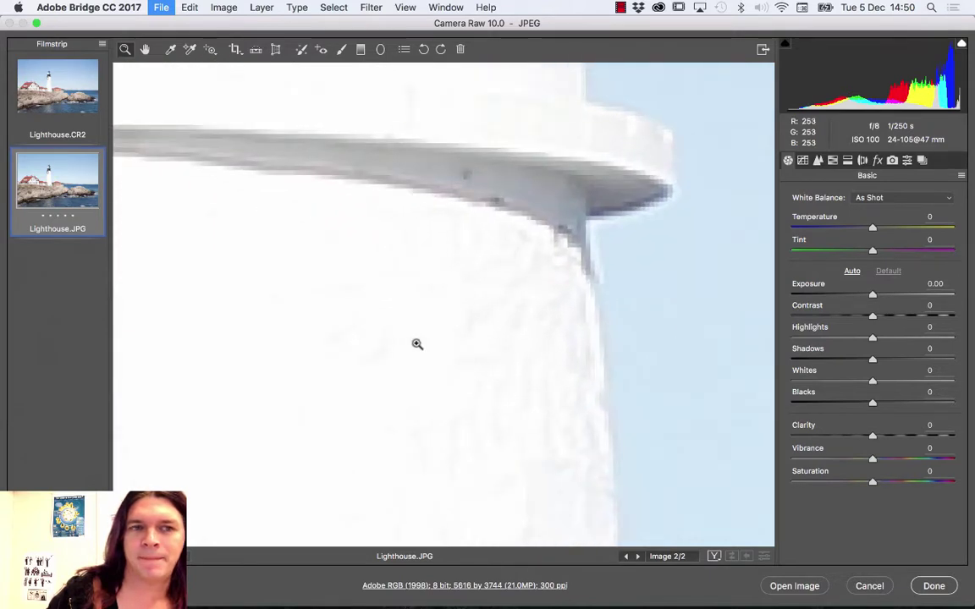
Select both lighthouse files and alternate between them to compare edge and highlight detail around the tower's ledge.
left_click(91, 120, "shift")
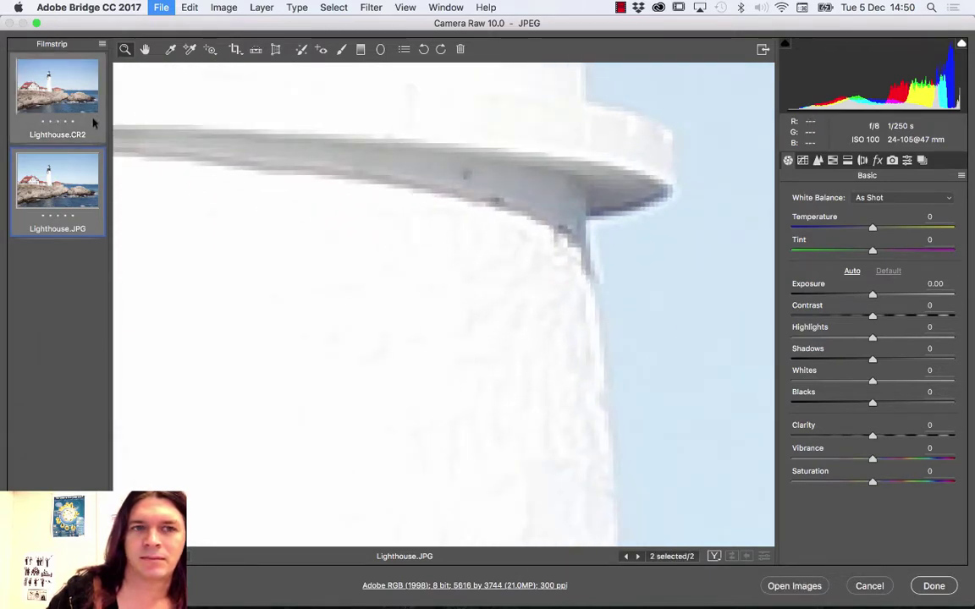
left_click(638, 556)
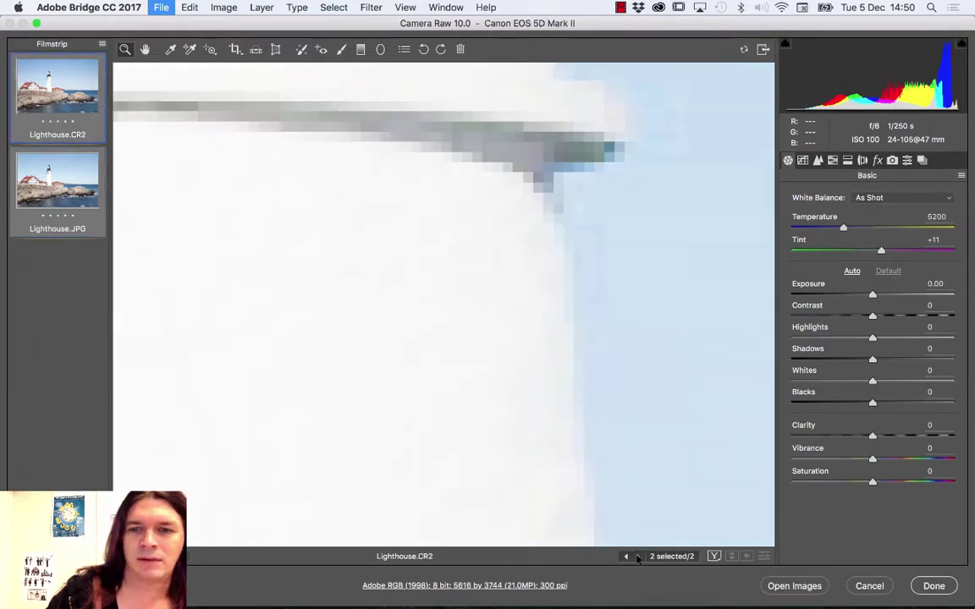
left_click(625, 556)
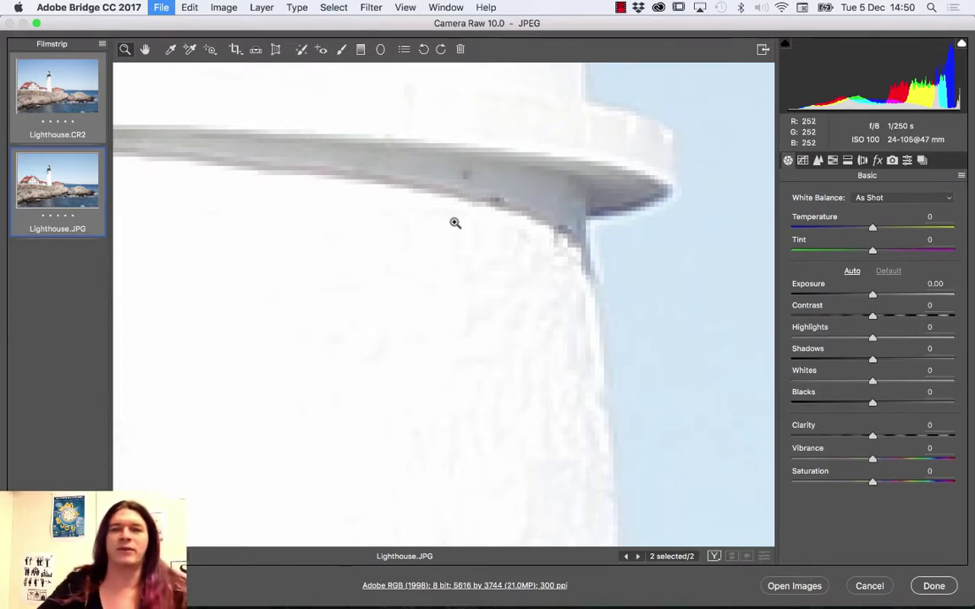
left_click_drag(483, 211, 346, 306)
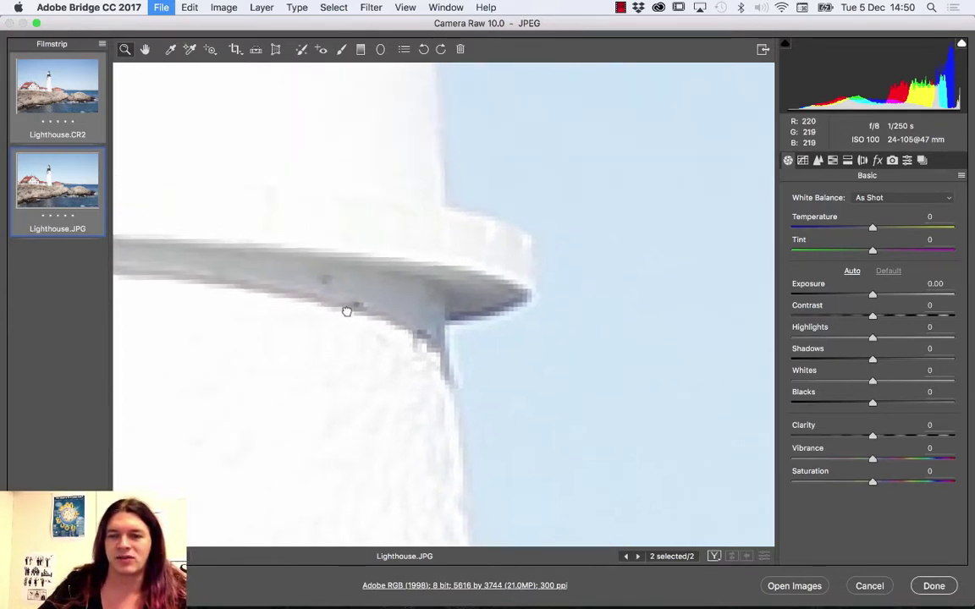
left_click(626, 556)
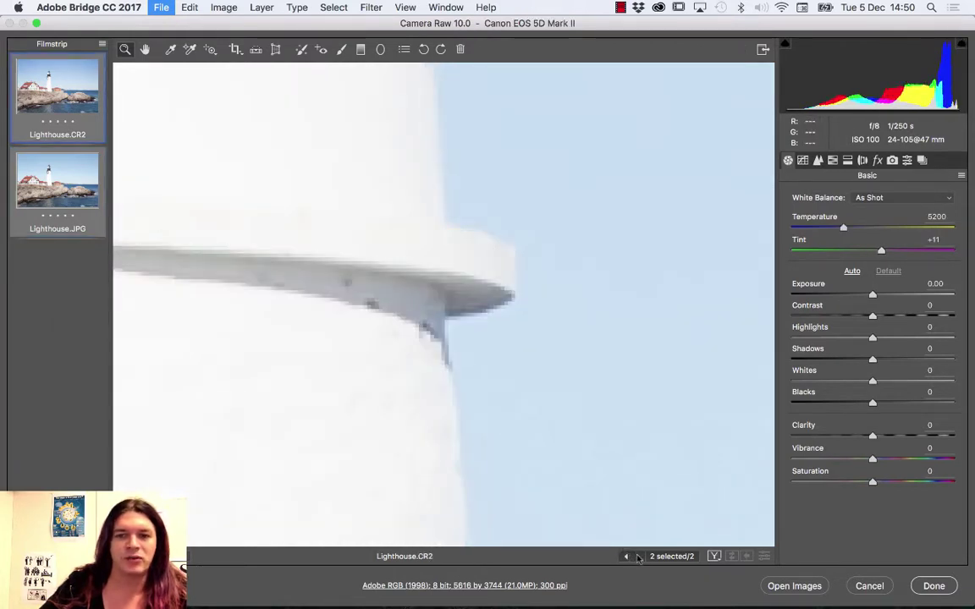
left_click(638, 556)
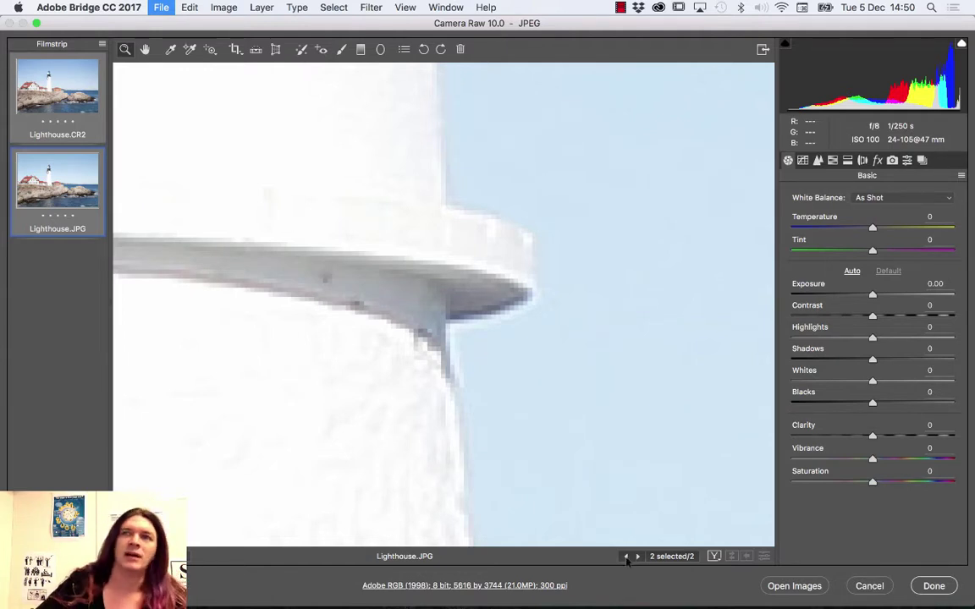
left_click(627, 556)
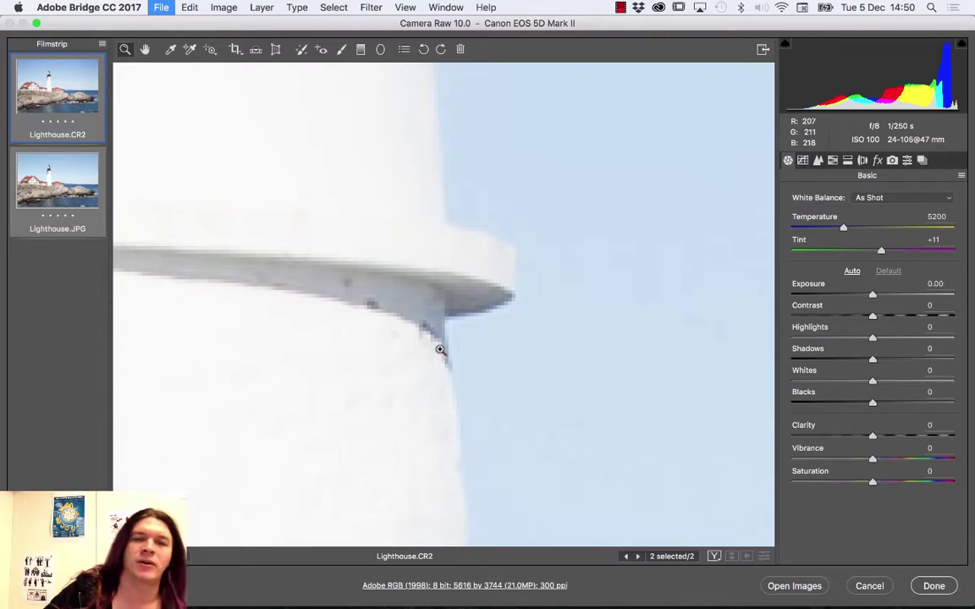
left_click(638, 556)
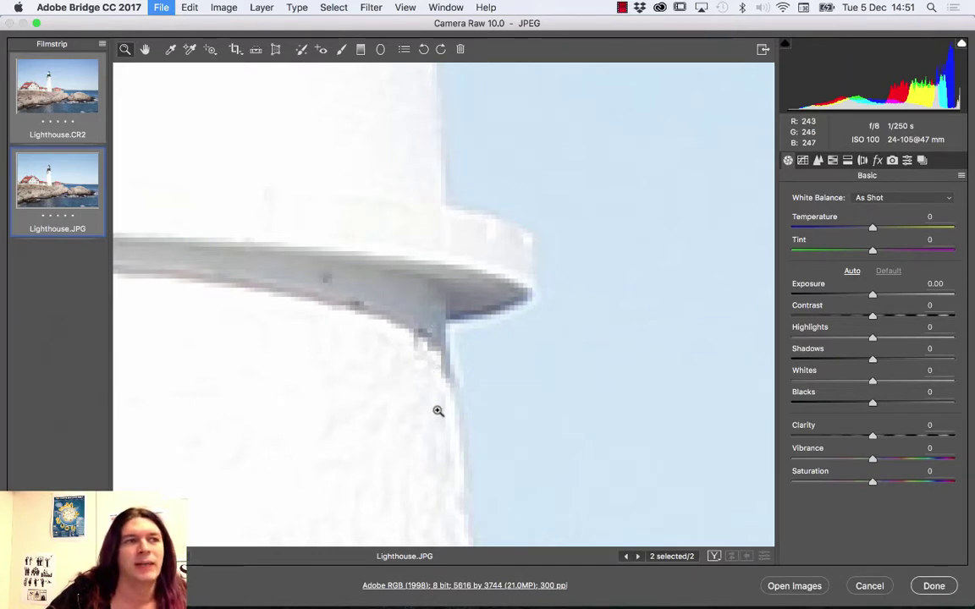
On Lighthouse.CR2 alone, set exposure to -2.80 and contrast to +24 to bring out the white wall's texture.
left_click(64, 106)
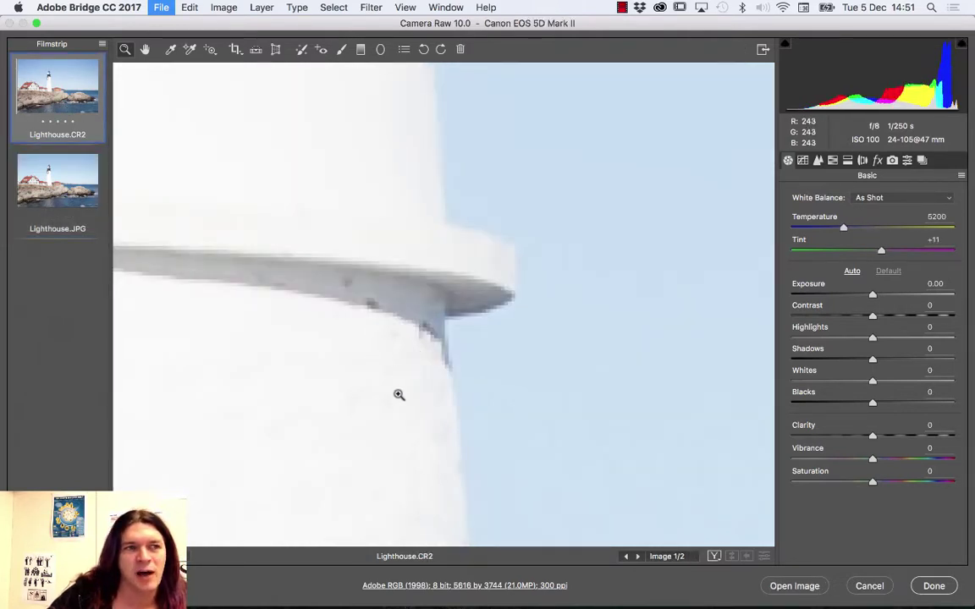
left_click(373, 333)
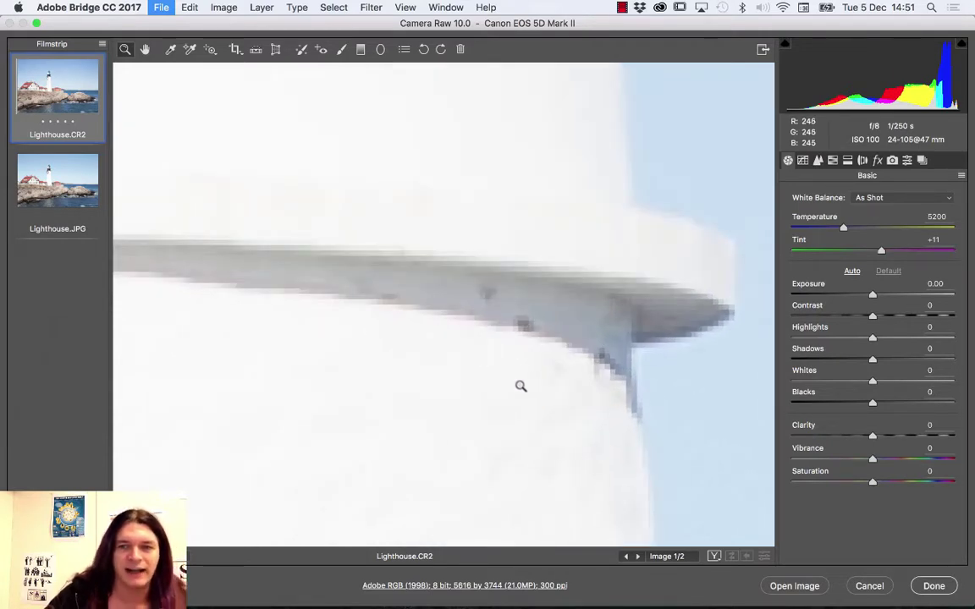
left_click_drag(557, 398, 481, 322)
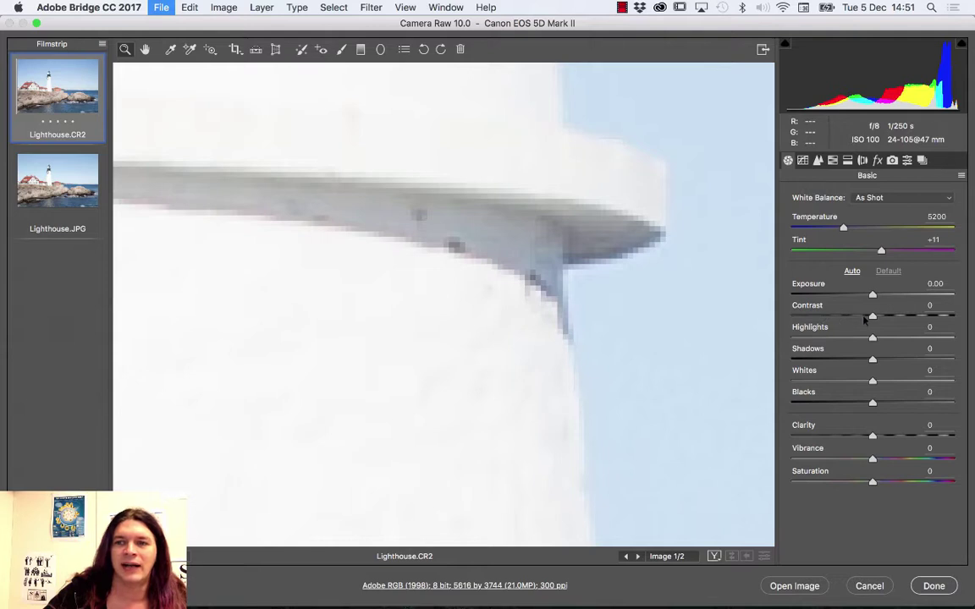
left_click_drag(873, 316, 829, 303)
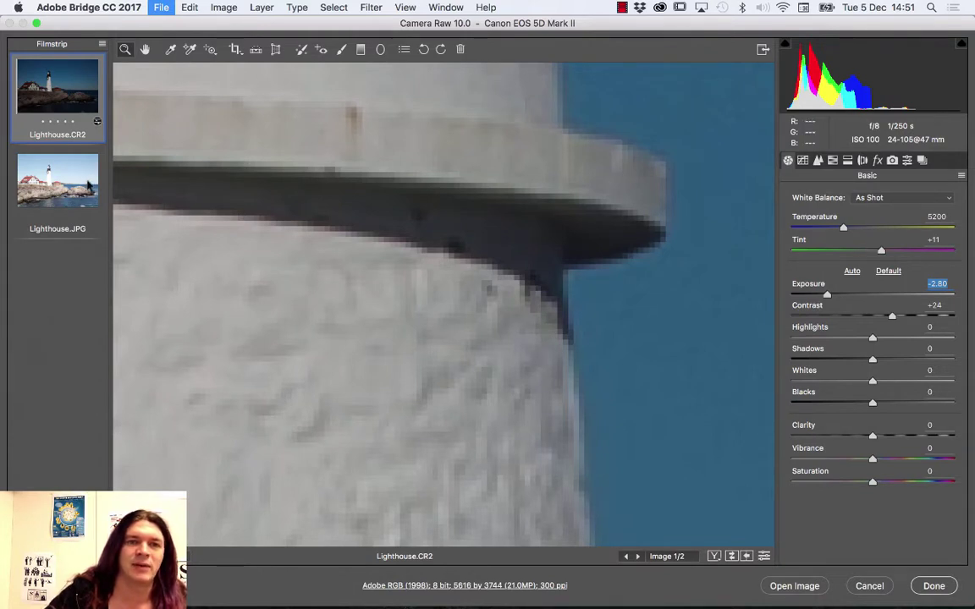
Select both Lighthouse.JPG and Lighthouse.CR2 and set their exposure together to -2.20.
left_click(91, 185)
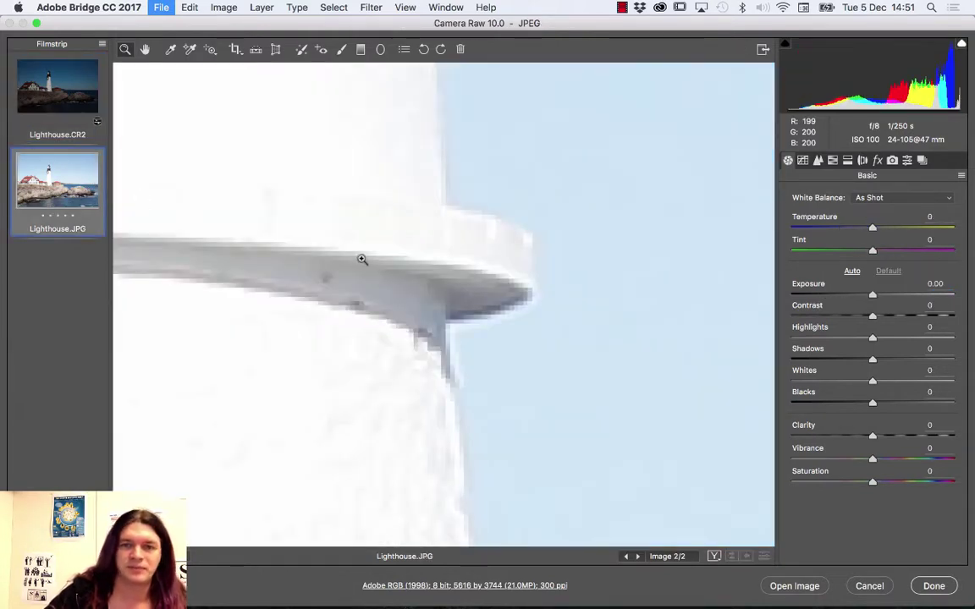
key("super+a")
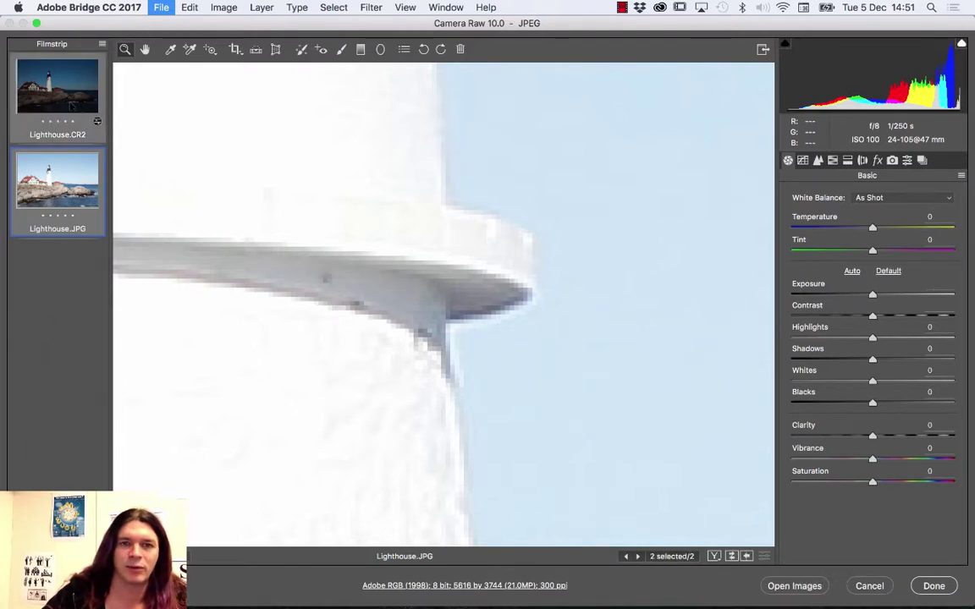
left_click_drag(477, 355, 503, 305)
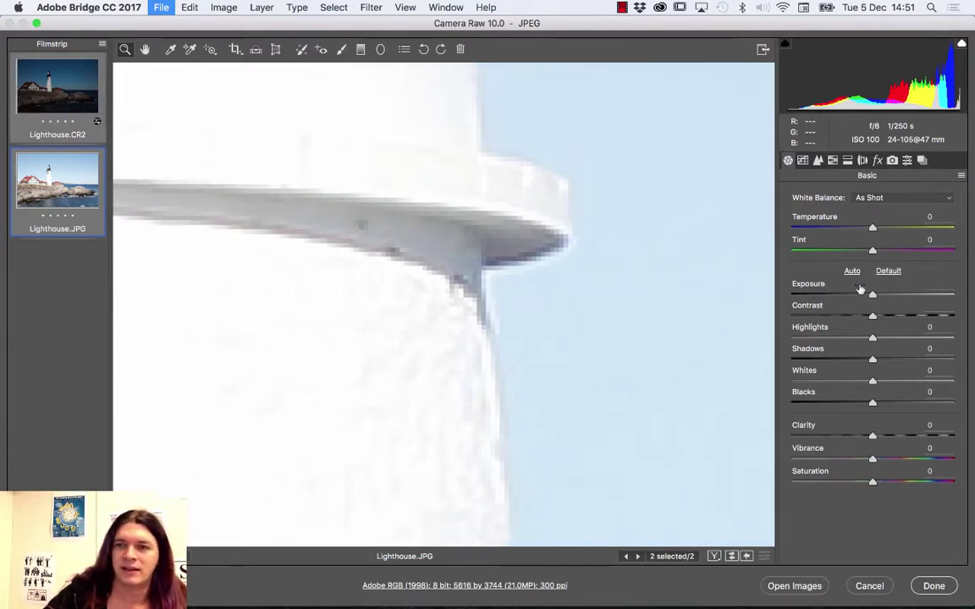
left_click_drag(873, 295, 836, 297)
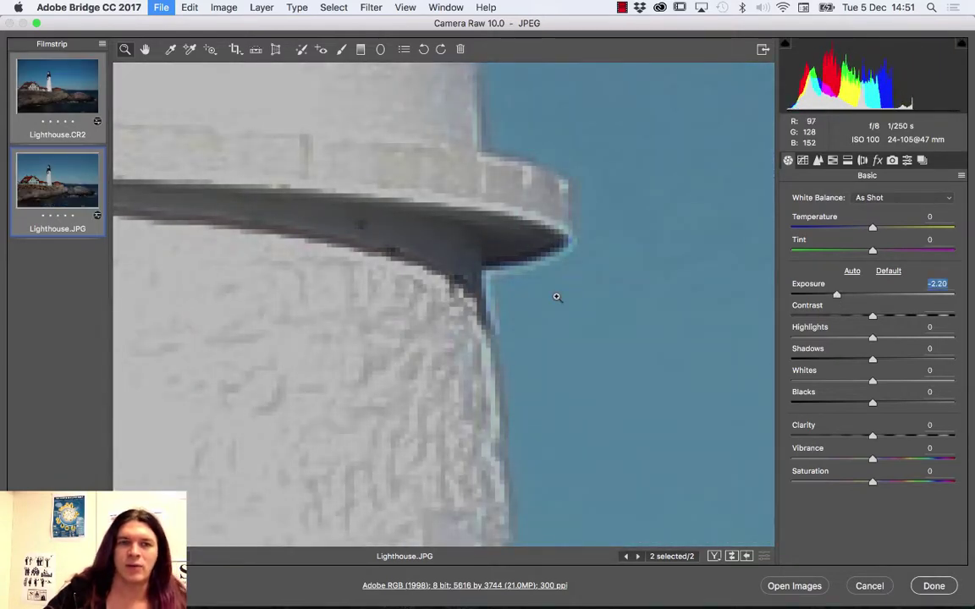
Compare the darkened white wall below the ledge in the JPEG and RAW files, examining the diagonal line and surface texture.
left_click_drag(424, 370, 505, 335)
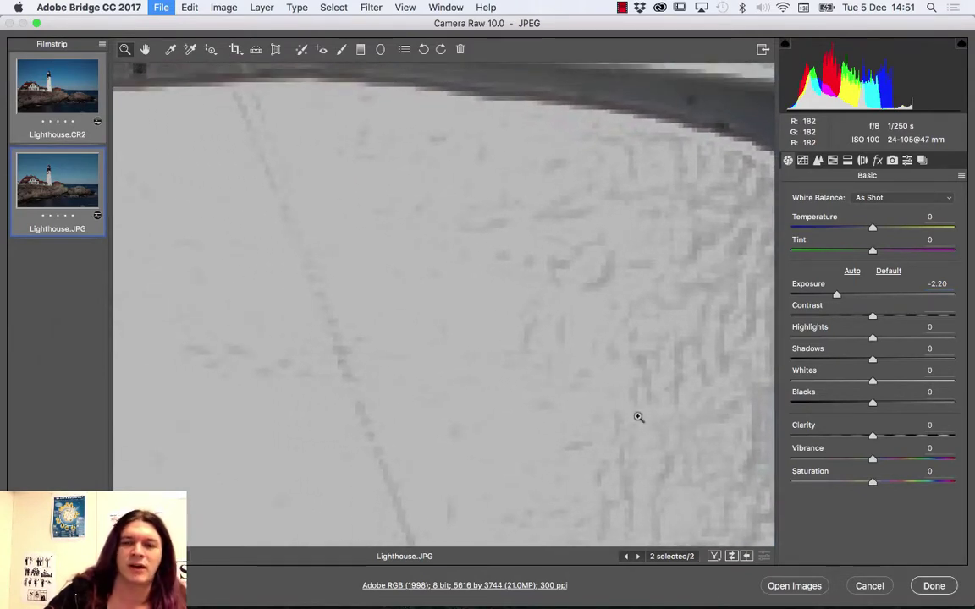
left_click(627, 556)
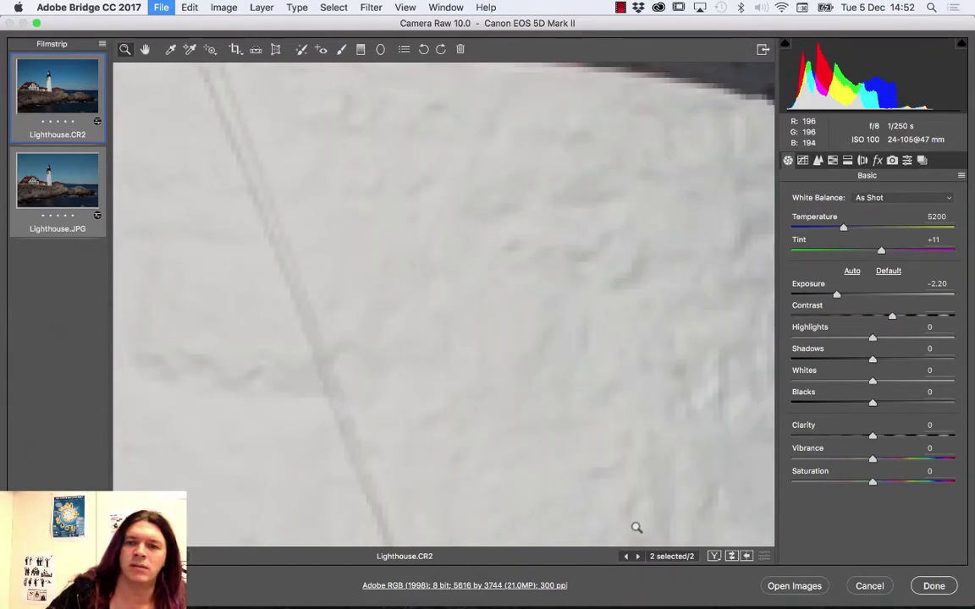
left_click(638, 556)
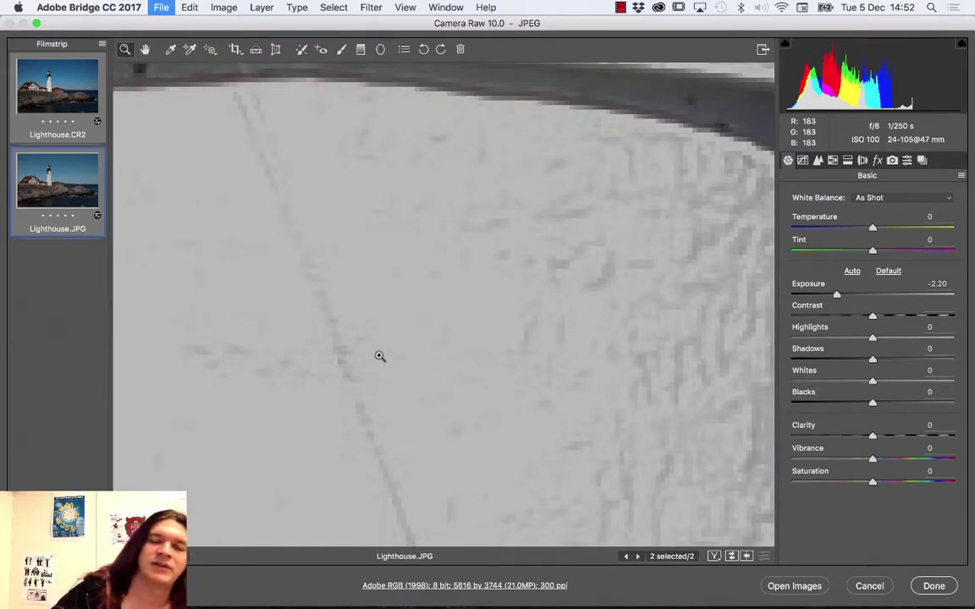
left_click_drag(331, 381, 396, 369)
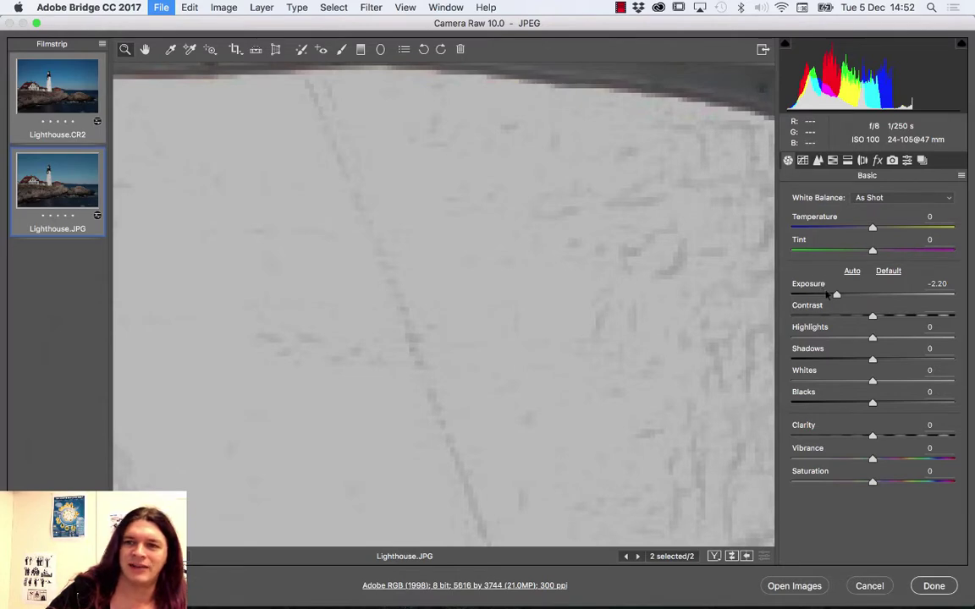
Set exposure to -3.45 and contrast to +62 on both lighthouse files, and compare the wall's diagonal line and texture between RAW and JPEG.
mouse_move(836, 293)
left_mouse_down()
mouse_move(790, 295)
mouse_move(817, 294)
left_mouse_up()
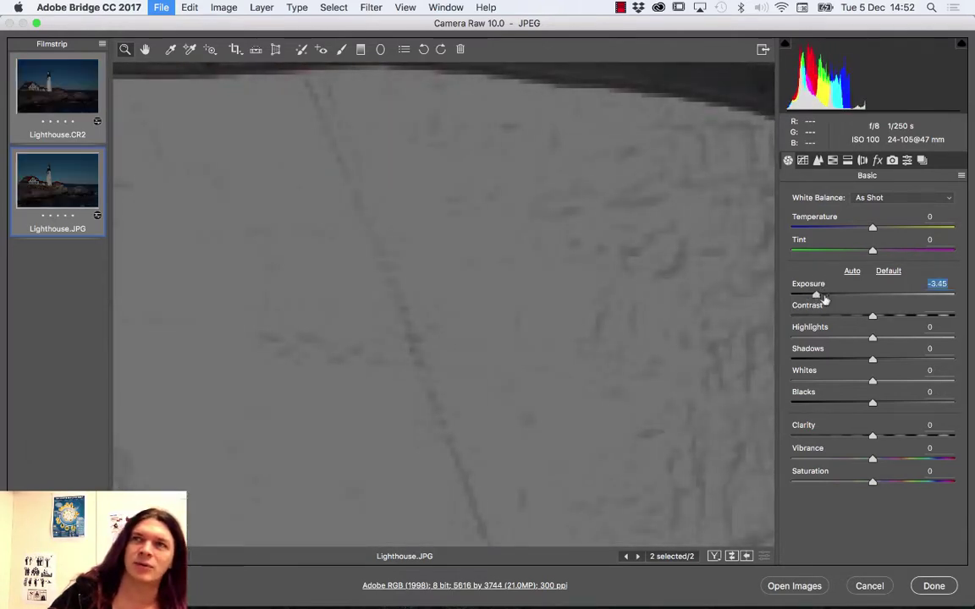
left_click_drag(873, 315, 924, 316)
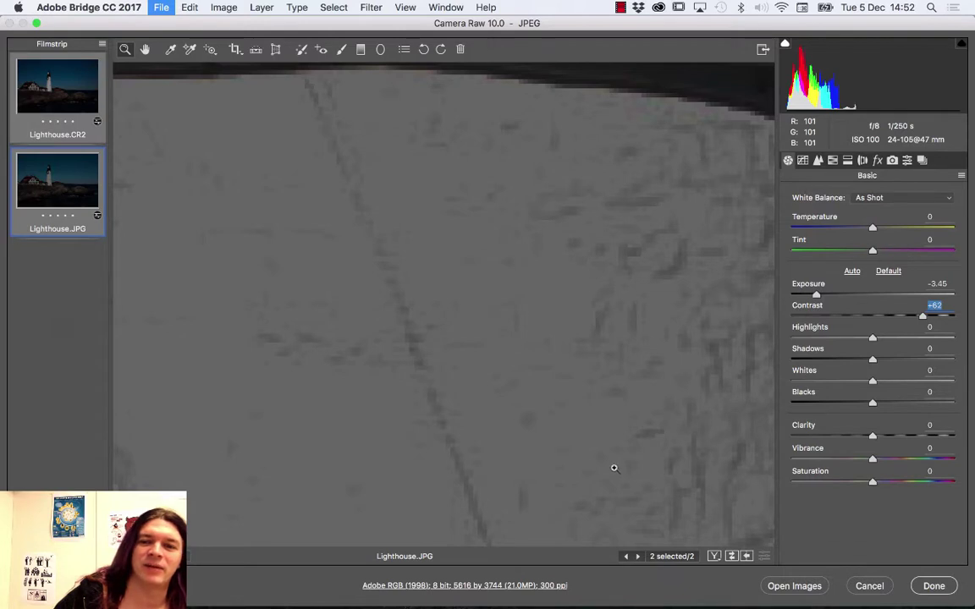
left_click(626, 556)
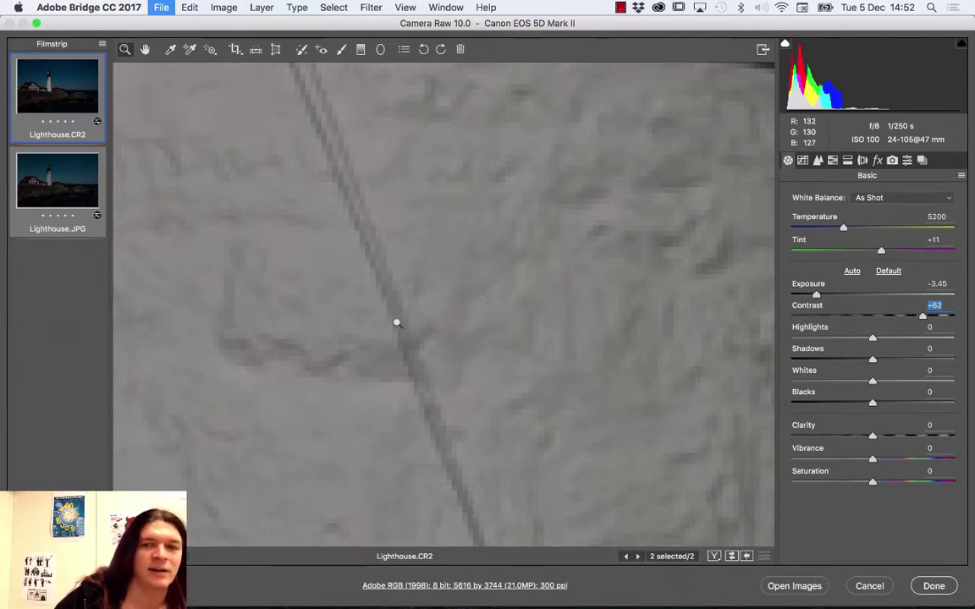
left_click(638, 555)
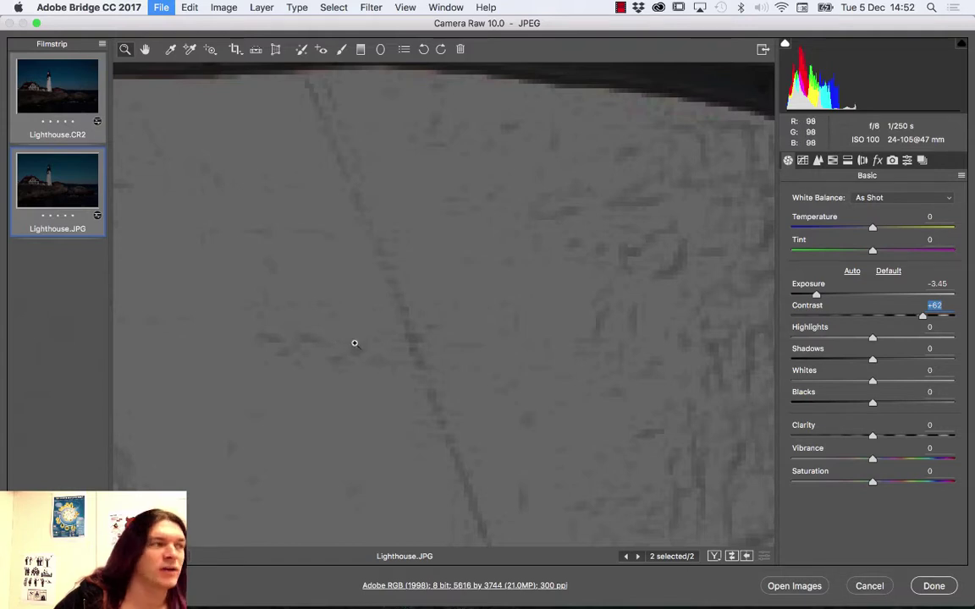
left_click(637, 557)
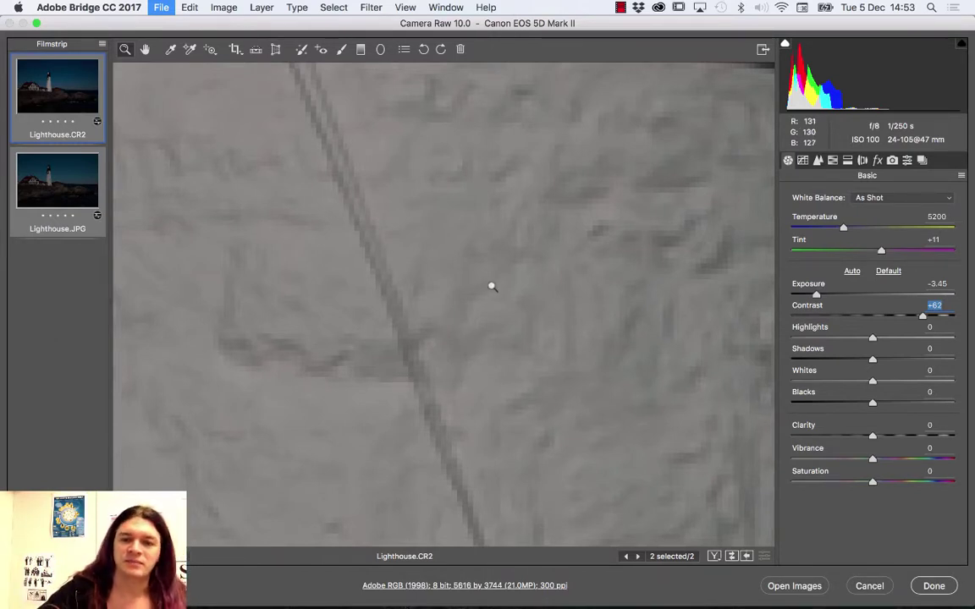
Compare the RAW and JPEG texture along the tower's shaded edge beside the sky, and set both files' exposure to -2.90.
left_click_drag(561, 220, 427, 394)
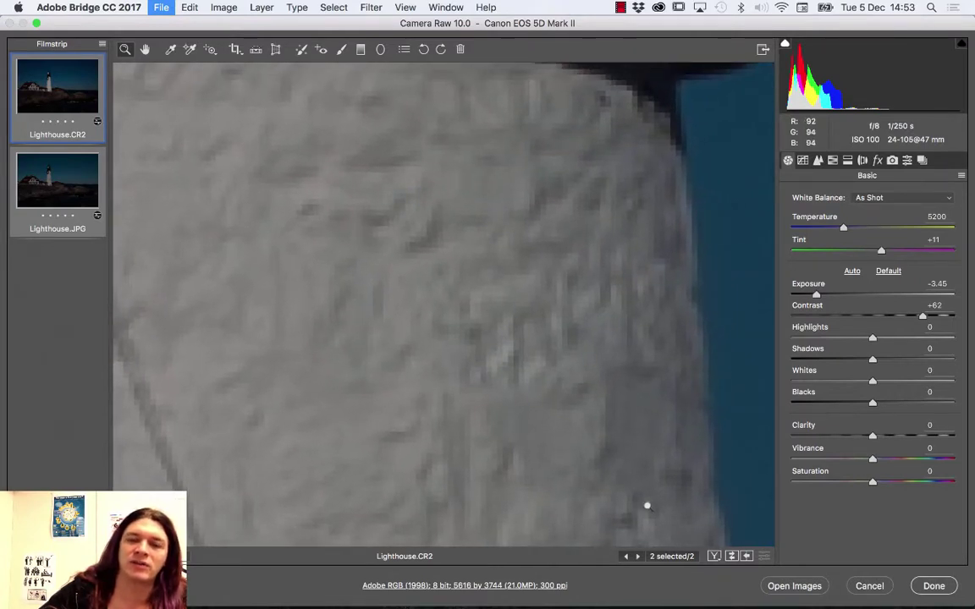
left_click(637, 557)
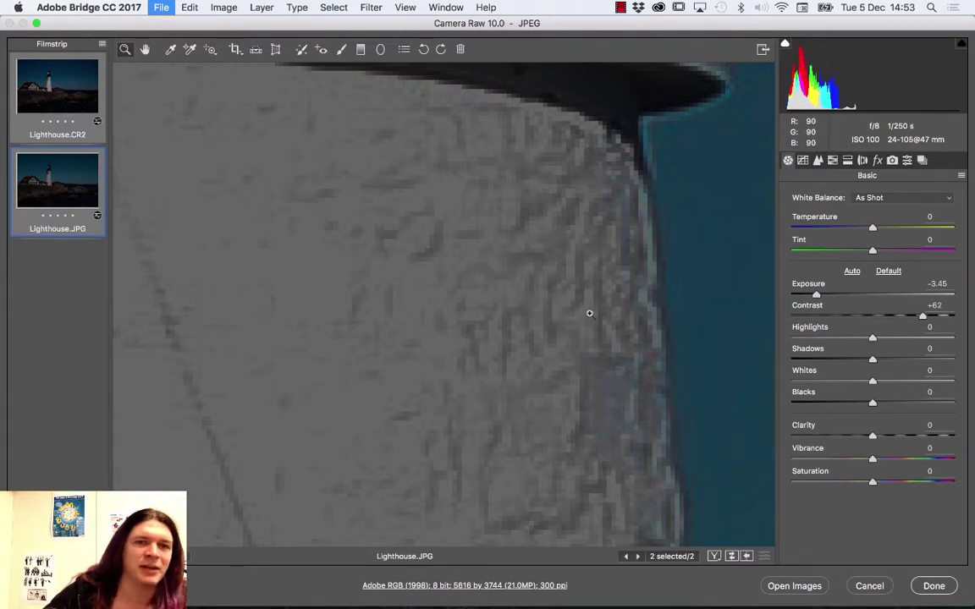
left_click(627, 556)
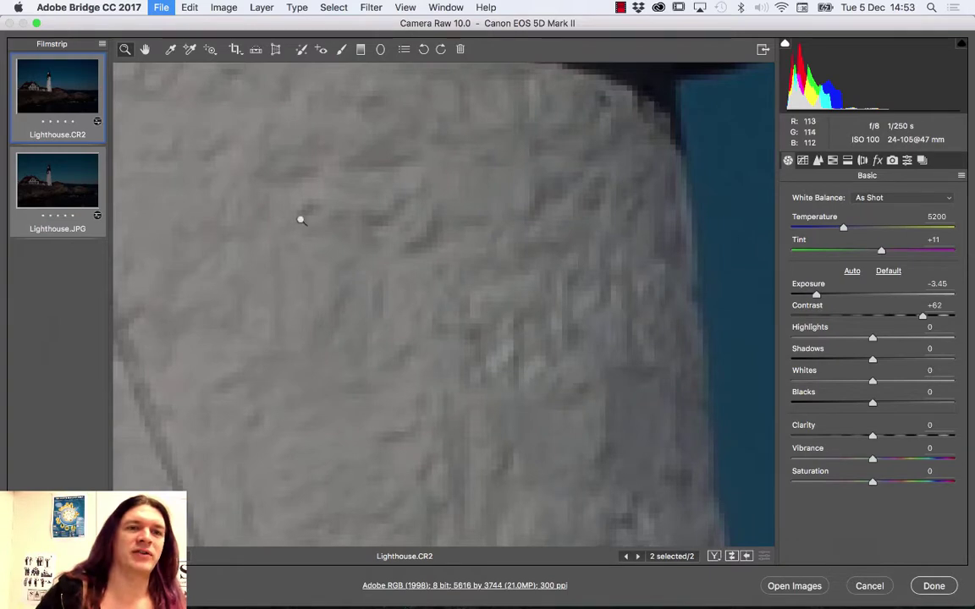
left_click(637, 556)
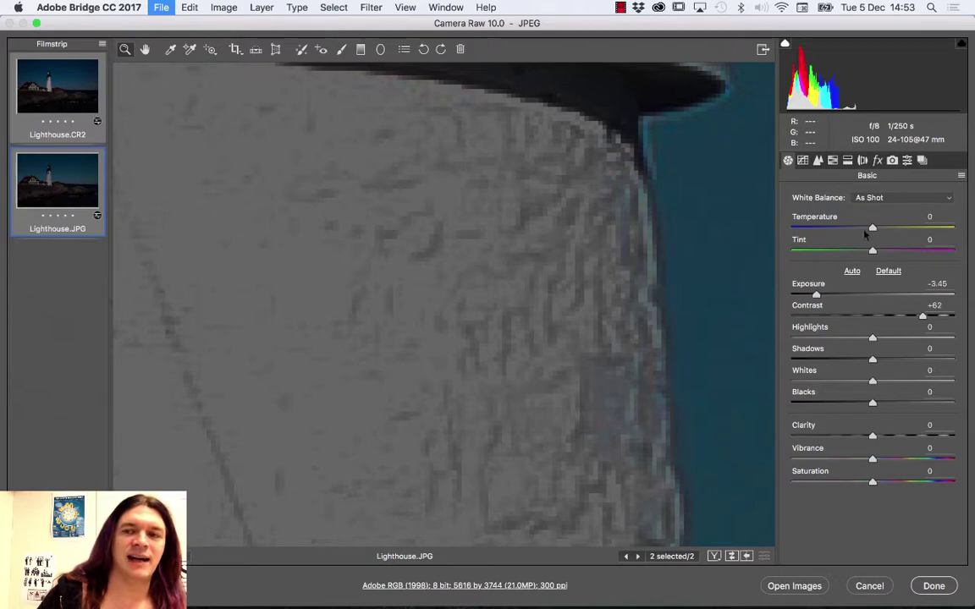
mouse_move(827, 298)
left_mouse_down()
mouse_move(876, 296)
mouse_move(825, 295)
left_mouse_up()
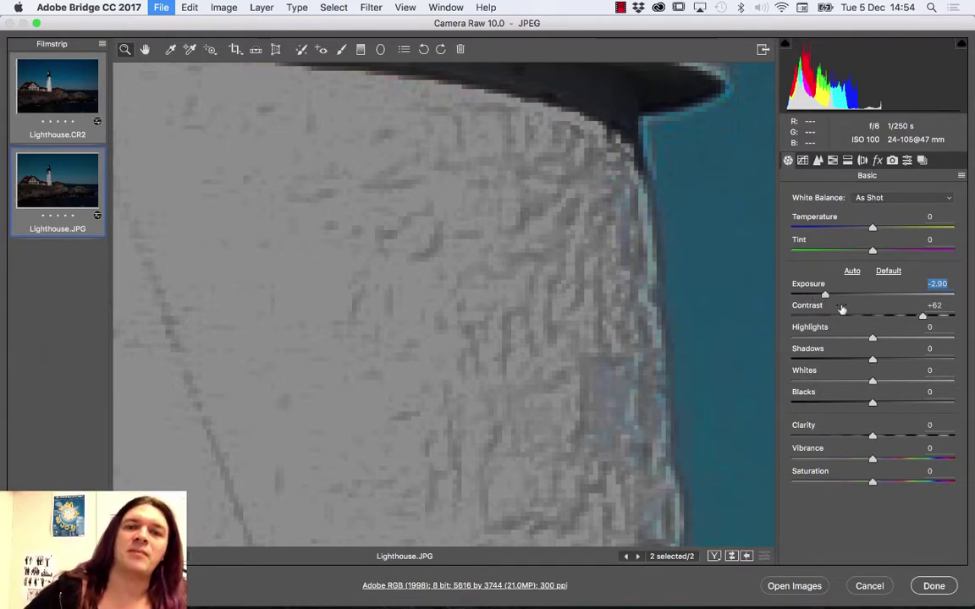
Reset Lighthouse.CR2 to Camera Raw Defaults, and apply the same defaults with Lighthouse.JPG included in the selection.
left_click(74, 106)
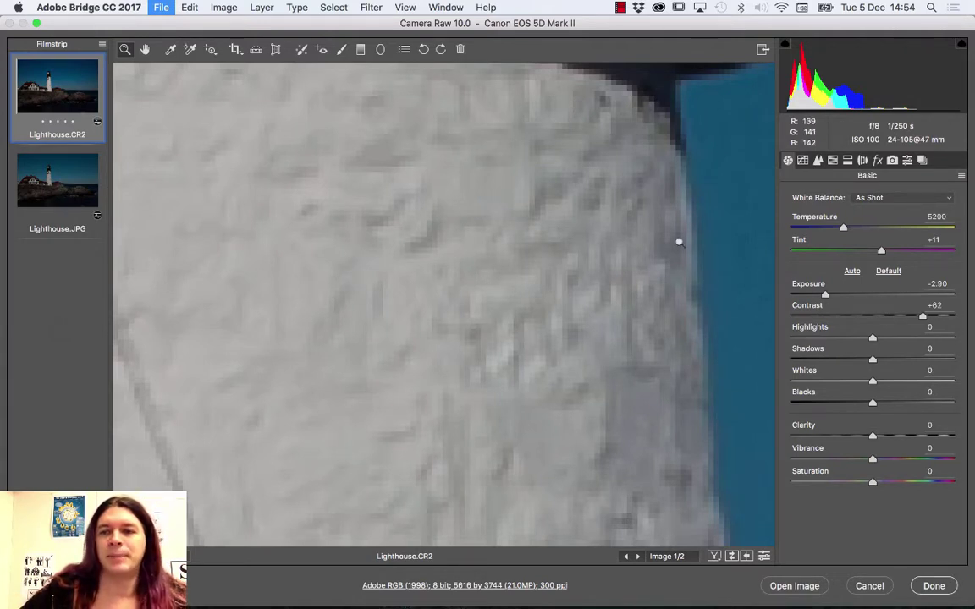
left_click(960, 175)
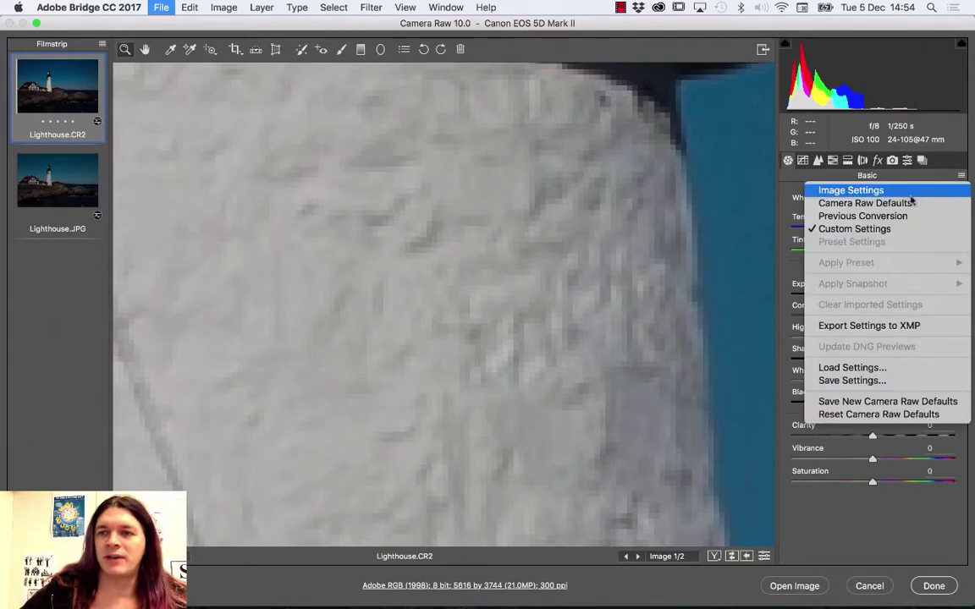
left_click(884, 204)
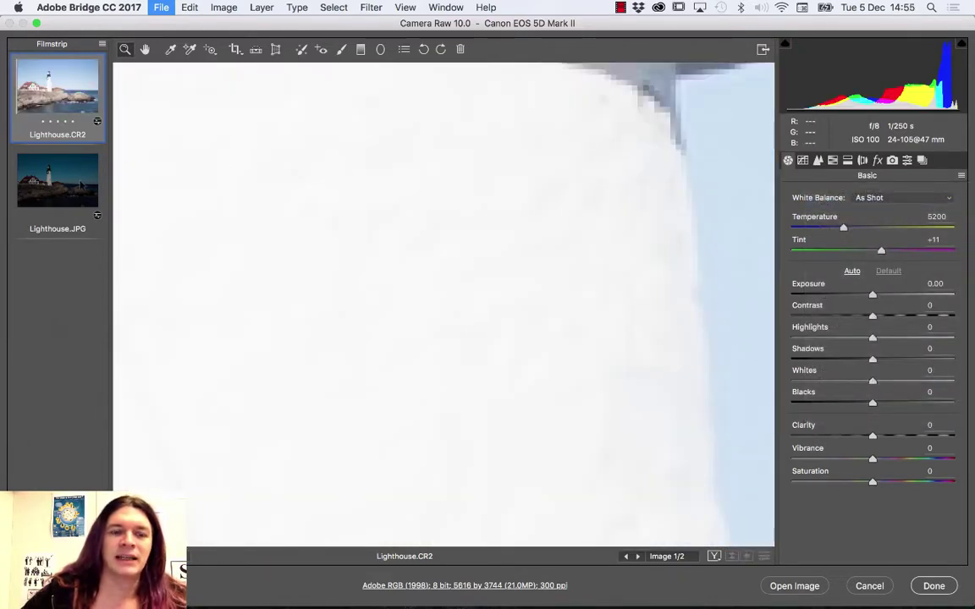
left_click(80, 182, "shift")
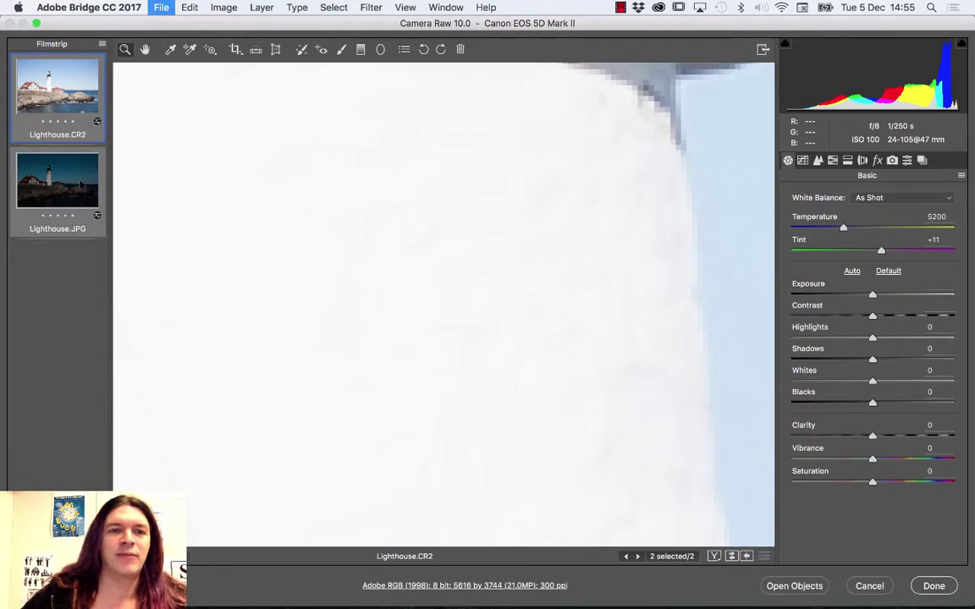
left_click(961, 176)
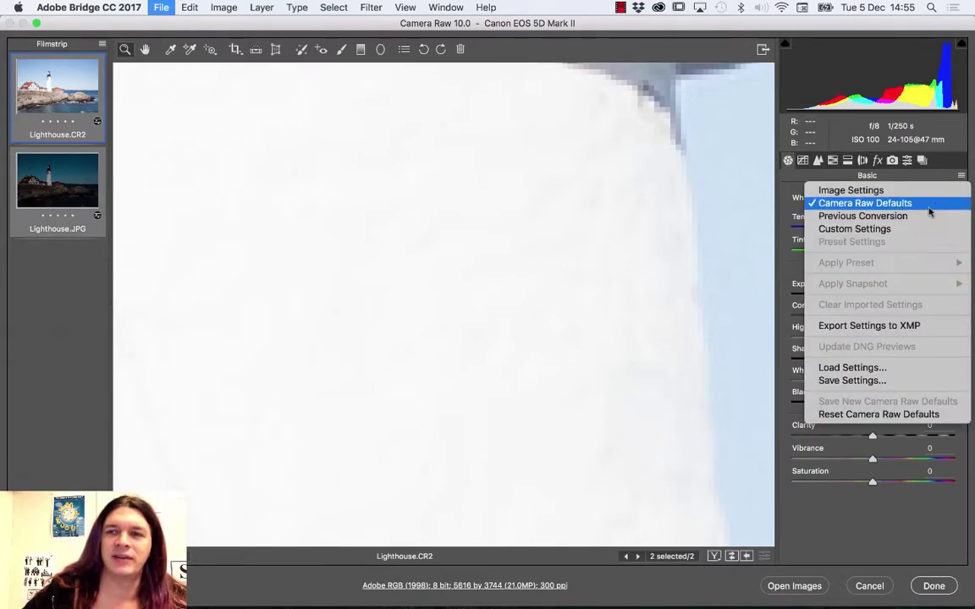
left_click(927, 206)
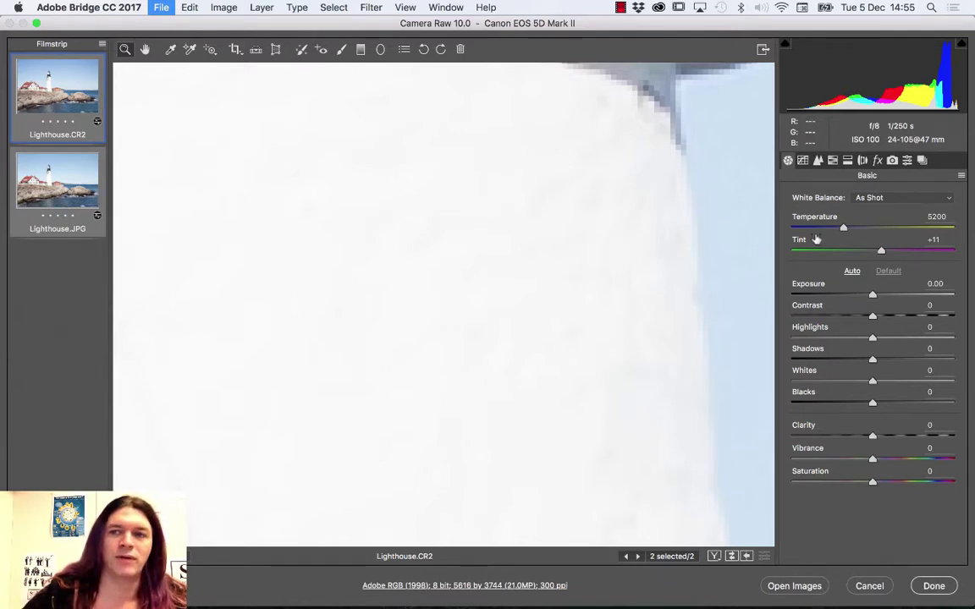
Set both files' exposure to -2.85, try color temperatures of 8400 and 42000, and set the temperature to 5350.
left_click_drag(843, 228, 891, 228)
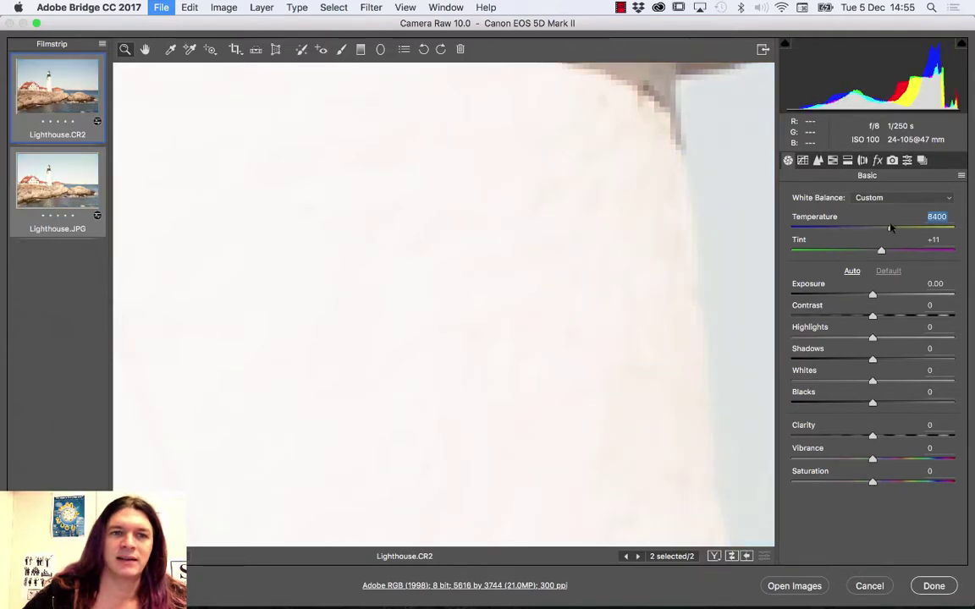
left_click_drag(872, 294, 826, 295)
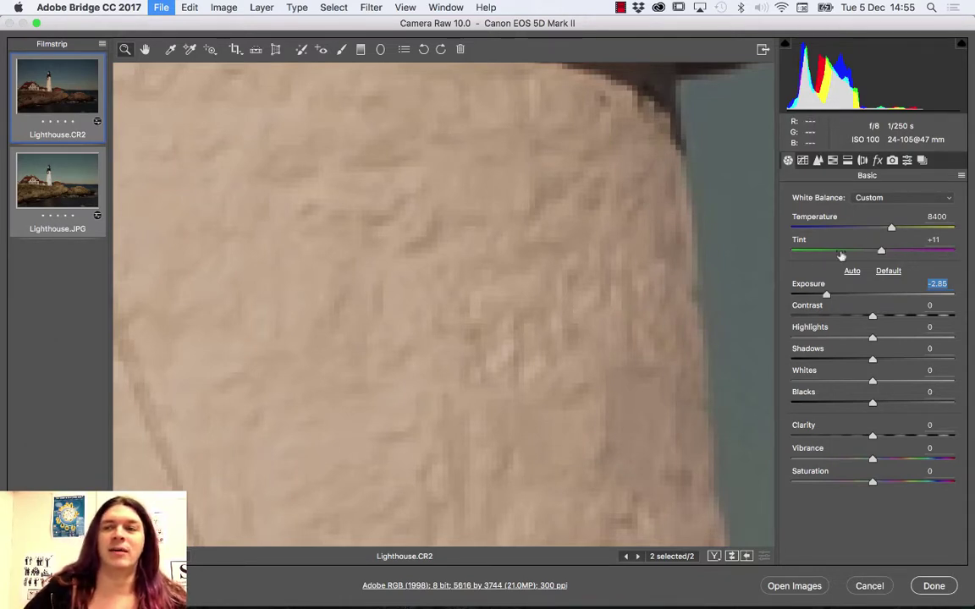
left_click_drag(893, 229, 948, 228)
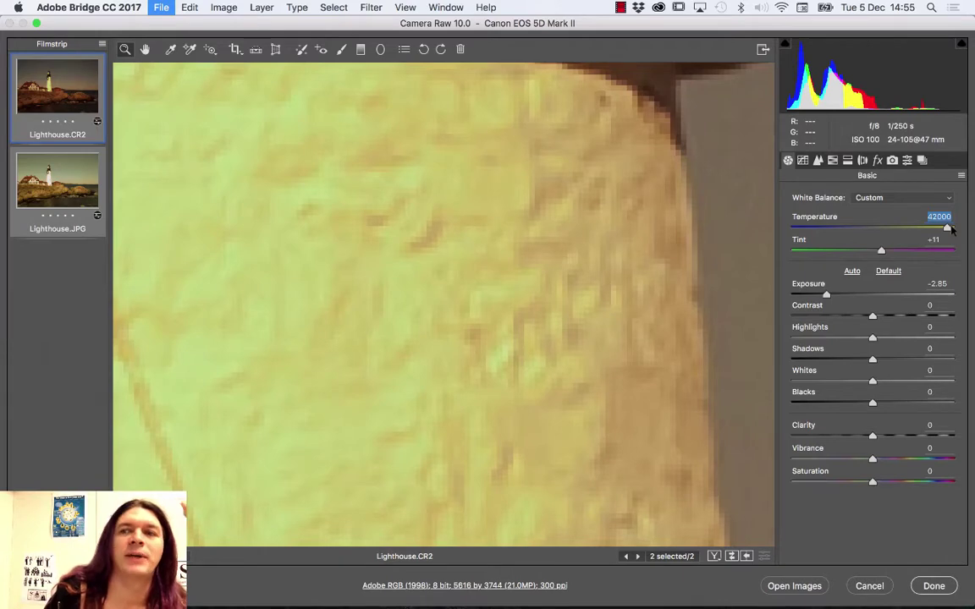
left_click_drag(949, 229, 825, 242)
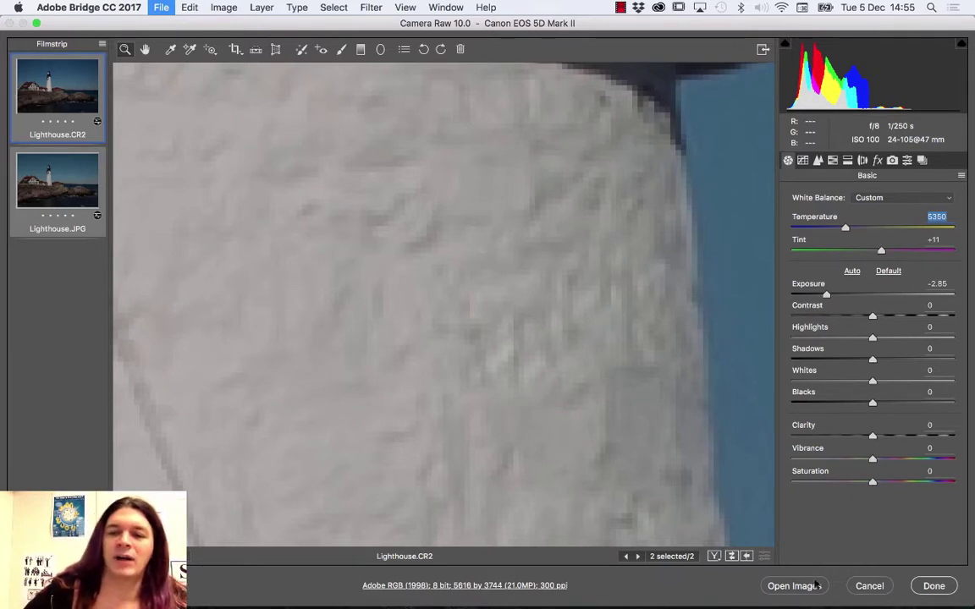
Select only Lighthouse.CR2 and open it as an image in Photoshop.
left_click(45, 319)
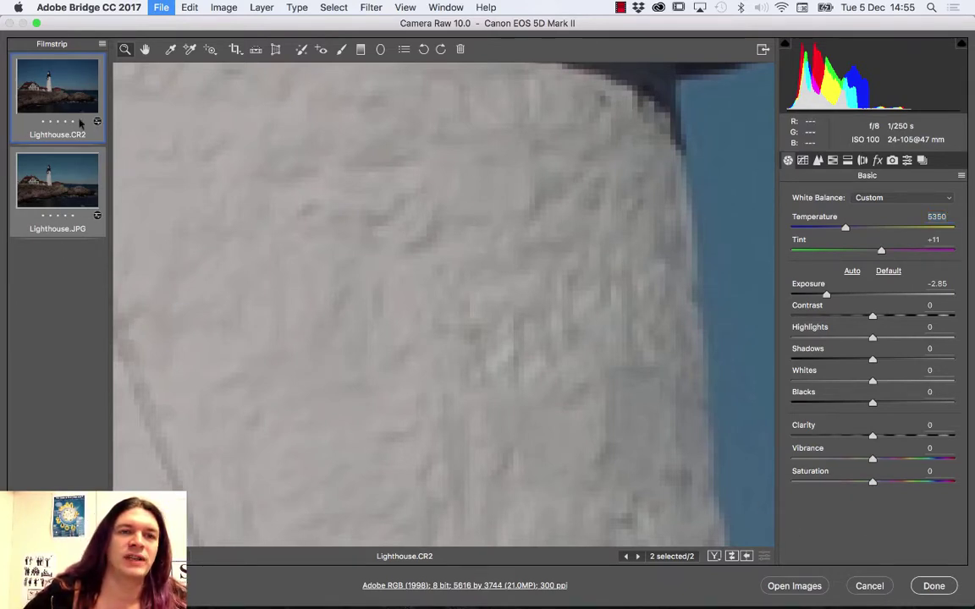
left_click(81, 124)
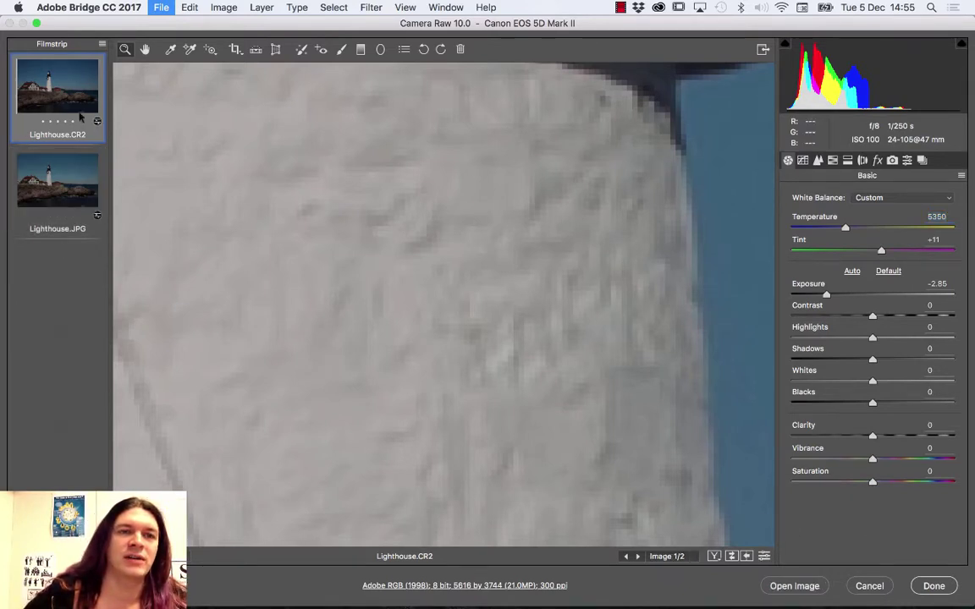
left_click(791, 587)
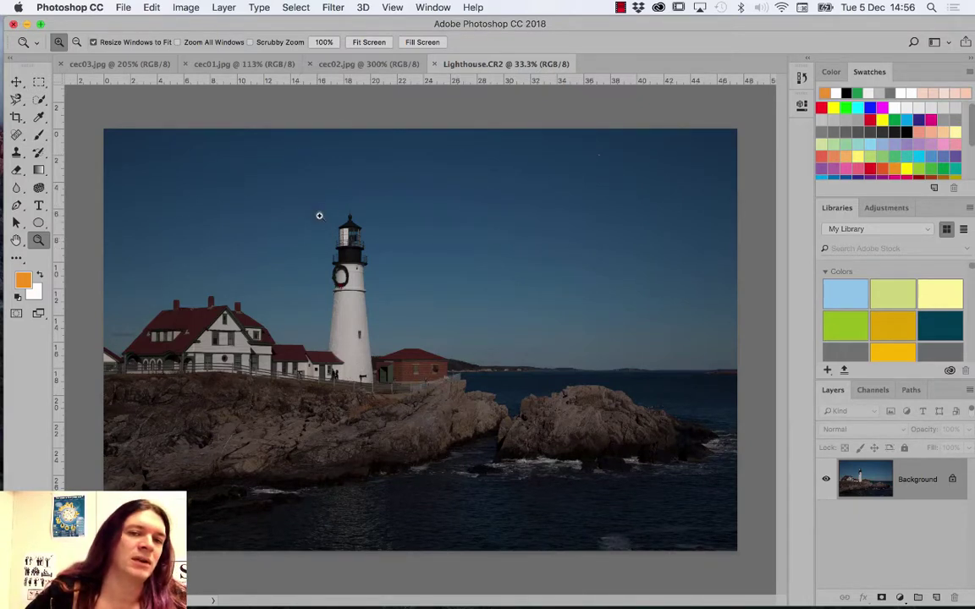
Examine the lighthouse tower and its white wall in Photoshop, and check the two source files in Bridge before returning to the image.
left_click_drag(292, 205, 411, 349)
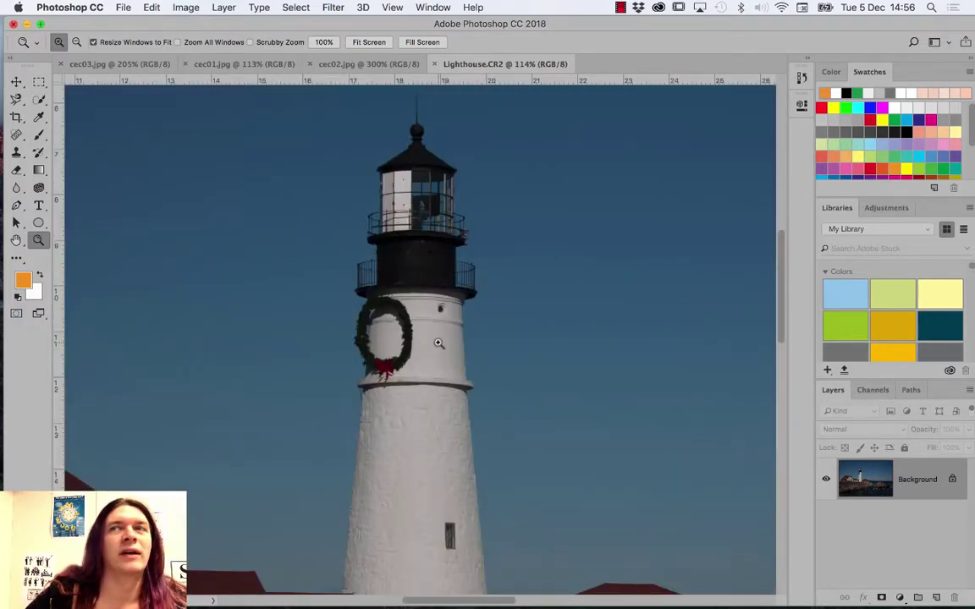
left_click_drag(438, 343, 412, 309)
left_click_drag(415, 363, 413, 331)
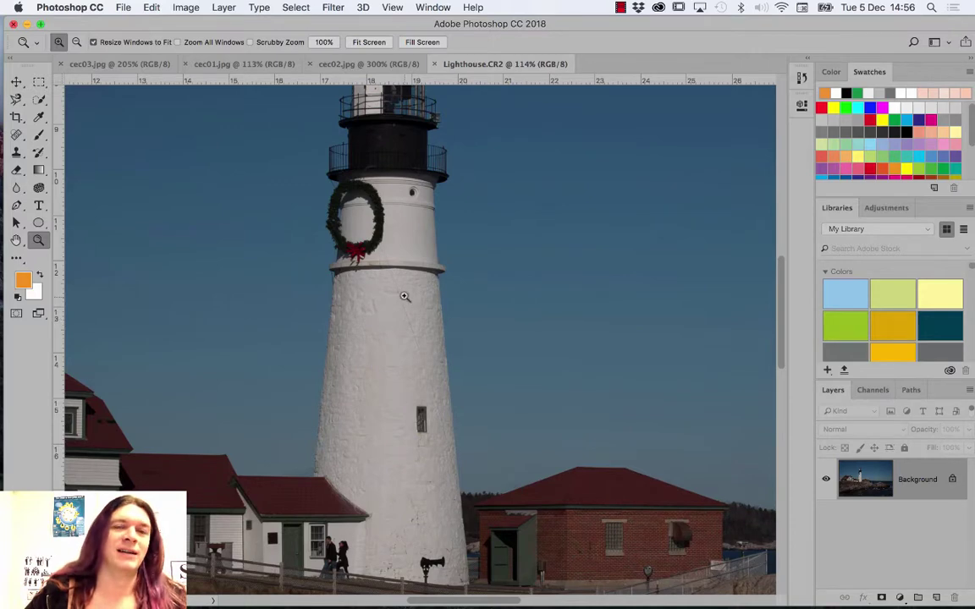
mouse_move(278, 593)
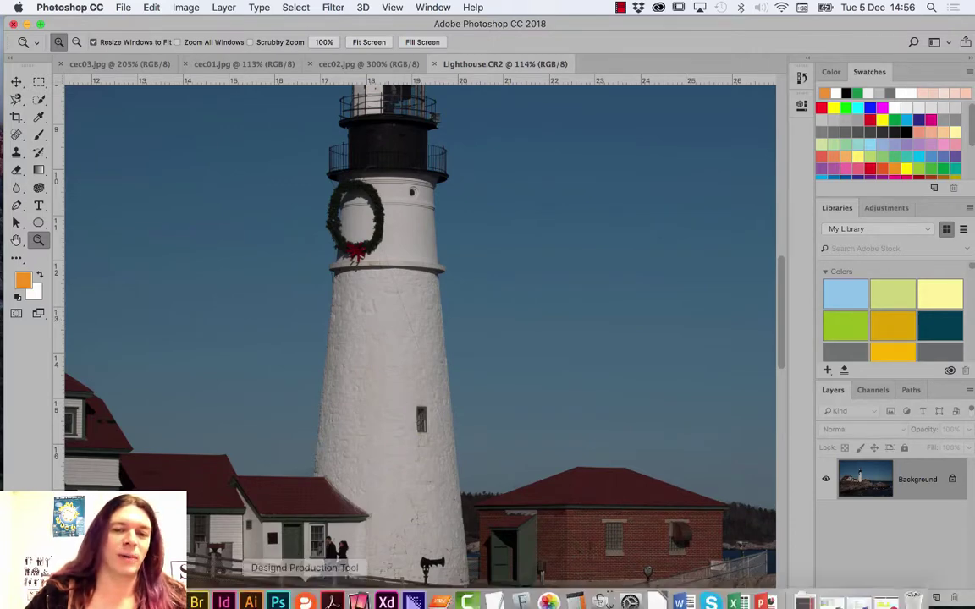
left_click(198, 591)
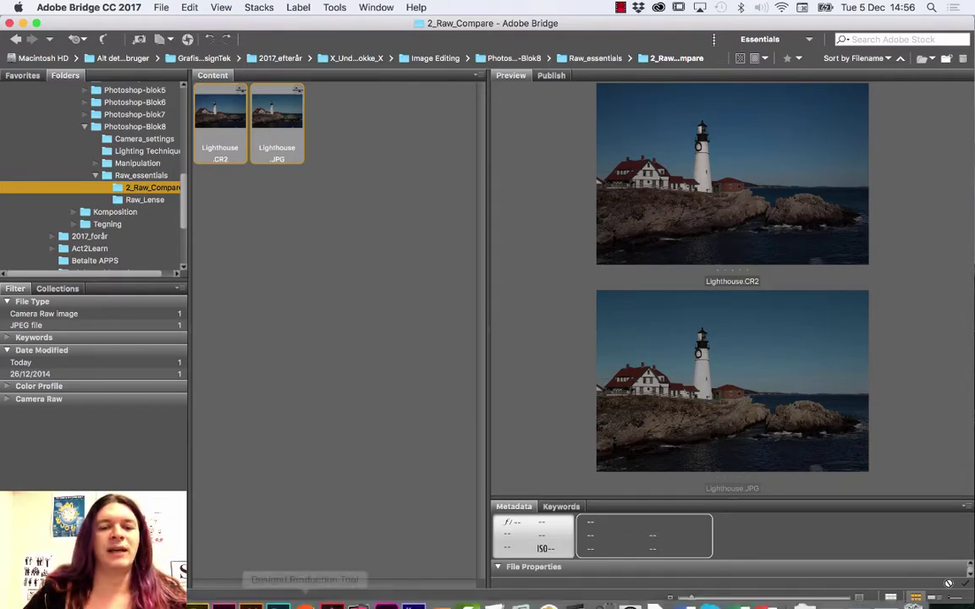
left_click(279, 589)
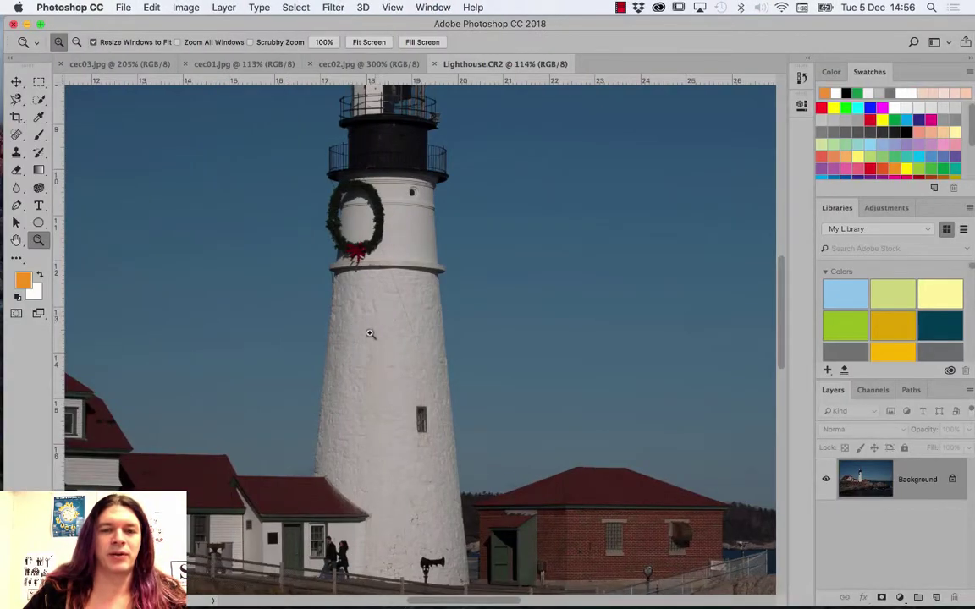
Try brightening the opened lighthouse image with Levels, using a midtone input of 1.23, and discard the adjustment.
key("super+l")
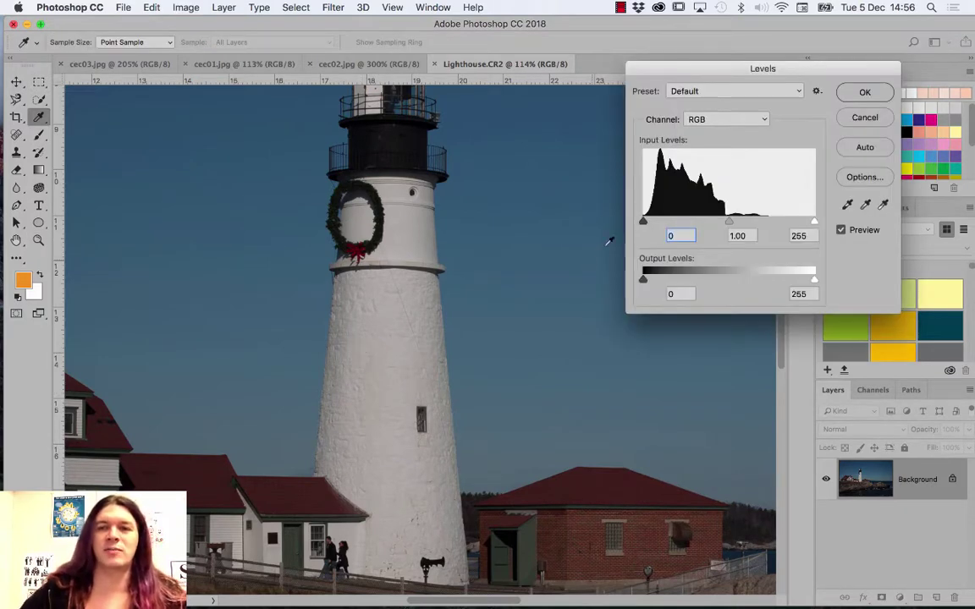
left_click_drag(728, 221, 716, 221)
left_click_drag(813, 221, 728, 221)
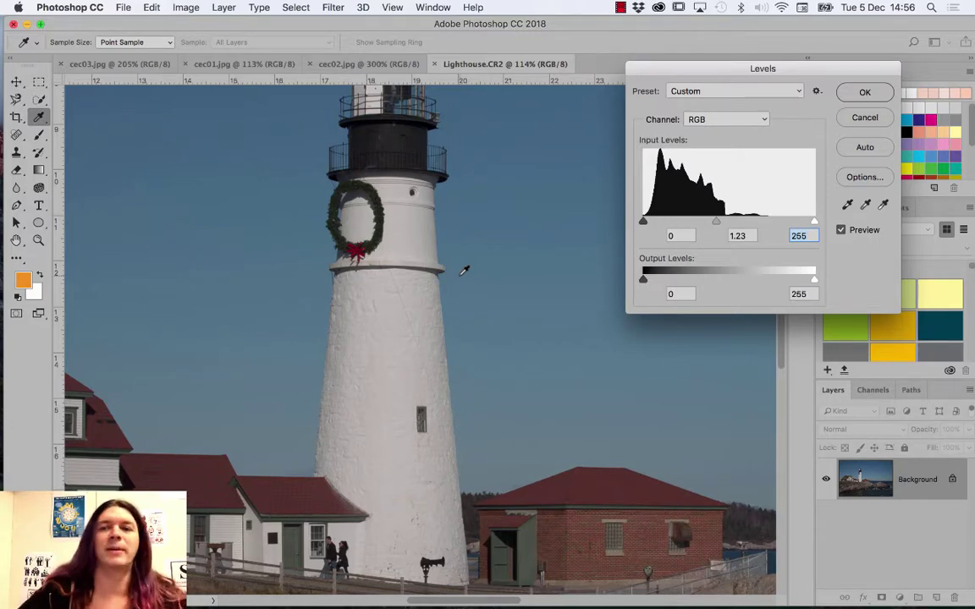
left_click(865, 118)
key("z")
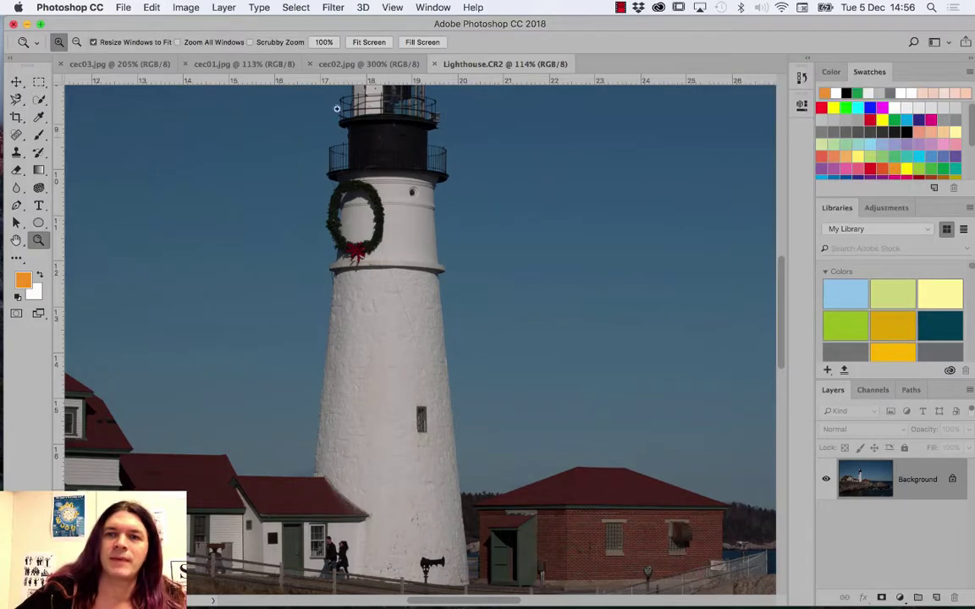
Close Lighthouse.CR2 without saving it and switch back to Bridge's 2_Raw_Compare folder.
left_click(432, 64)
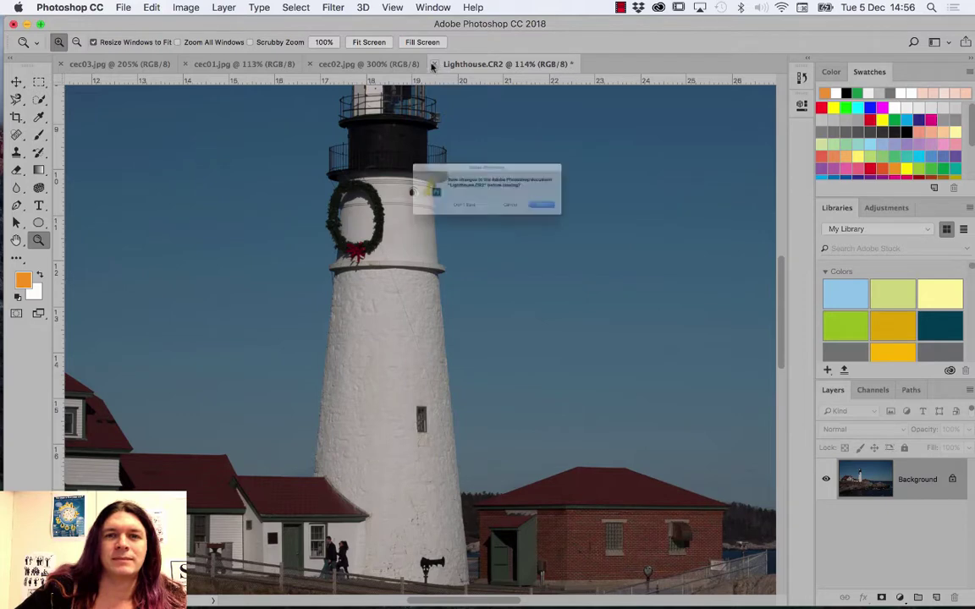
left_click(433, 220)
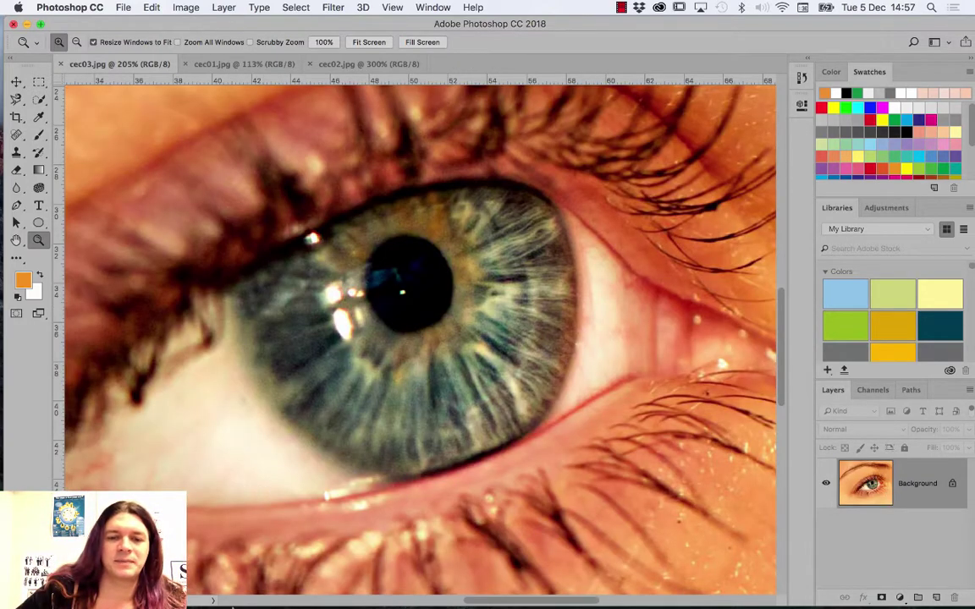
mouse_move(250, 593)
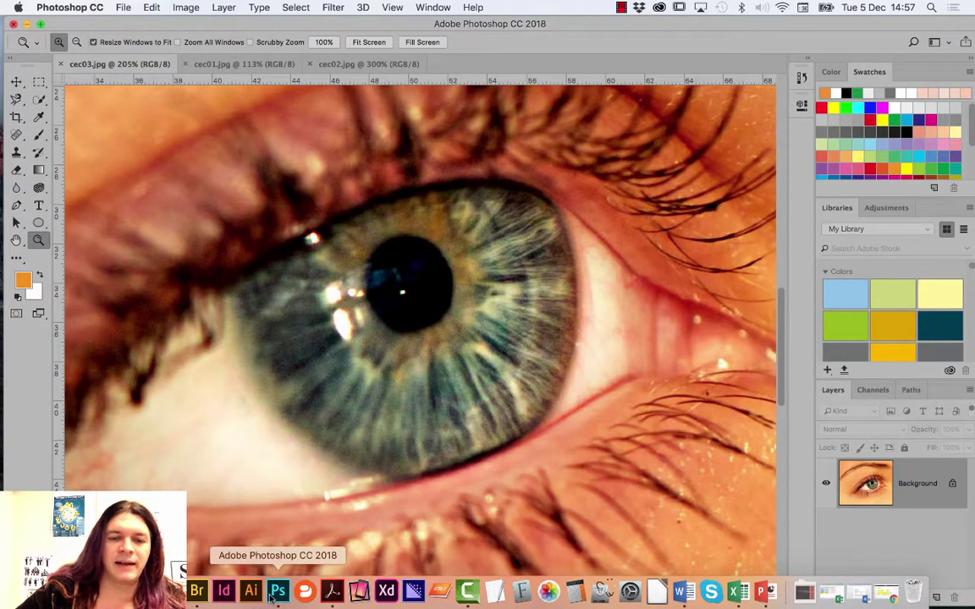
left_click(198, 593)
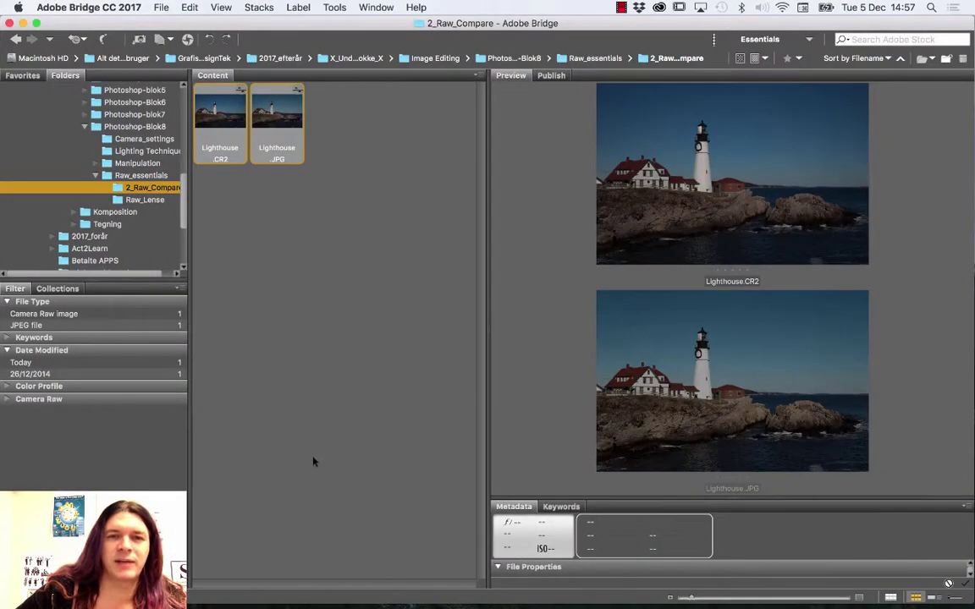
Return to the Raw_essentials folder and open Rocks.dng in Camera Raw.
left_click(16, 40)
left_click(296, 207)
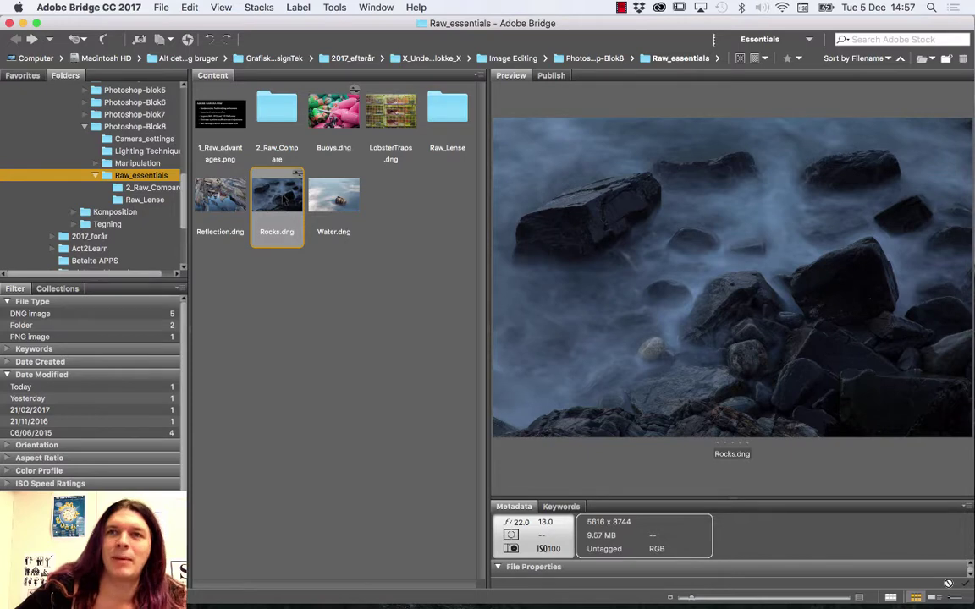
double_click(283, 196)
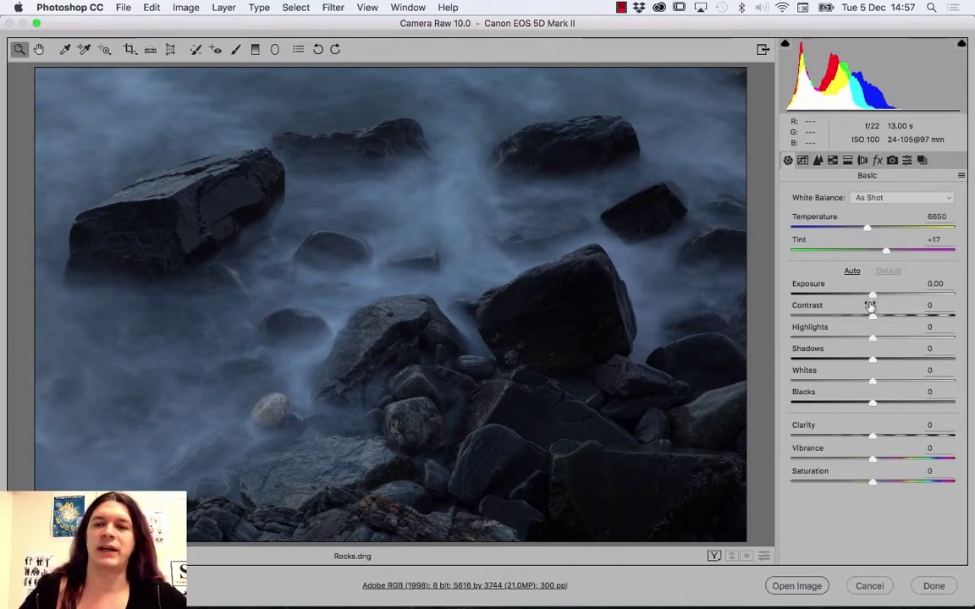
Try brightening the rocks image with Exposure values up to +3.40, and reduce Exposure to about +2.00.
left_click_drag(872, 295, 888, 296)
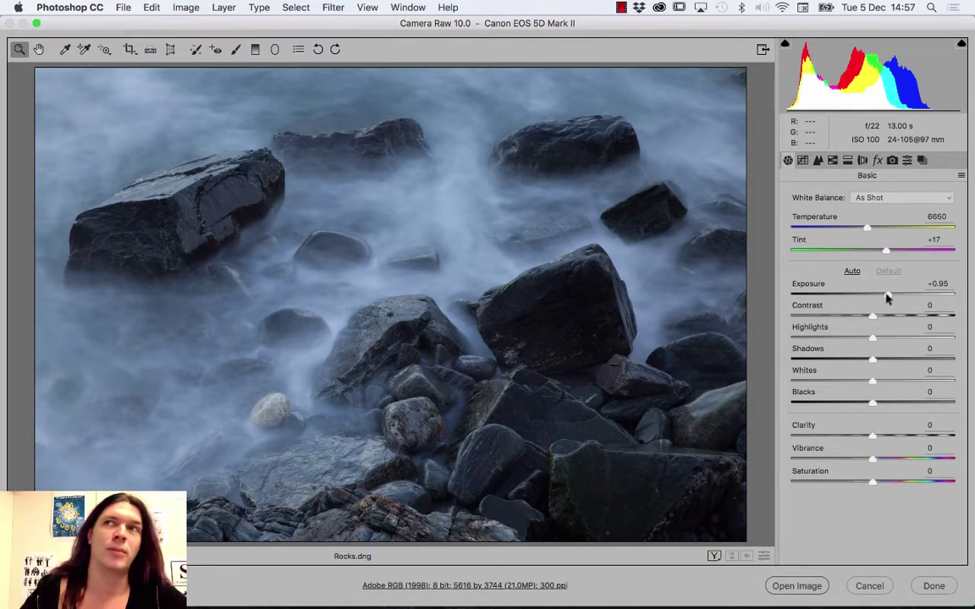
left_click_drag(886, 297, 893, 300)
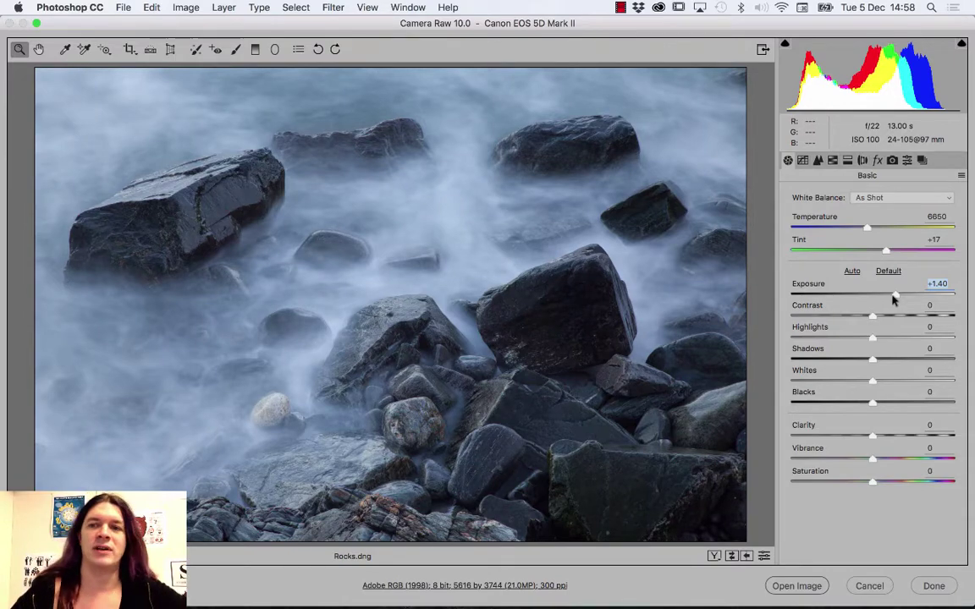
left_click_drag(894, 298, 920, 297)
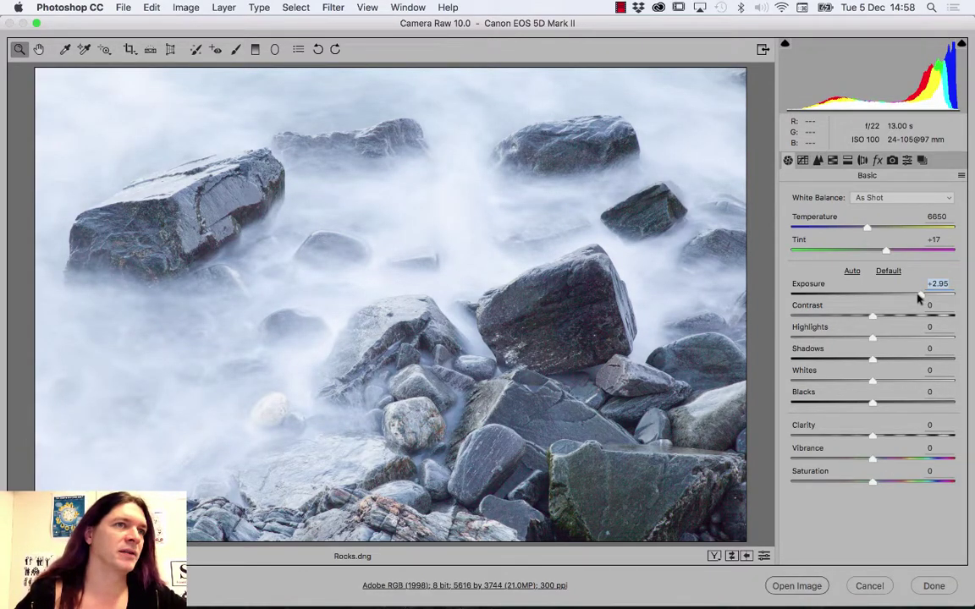
left_click_drag(919, 298, 908, 297)
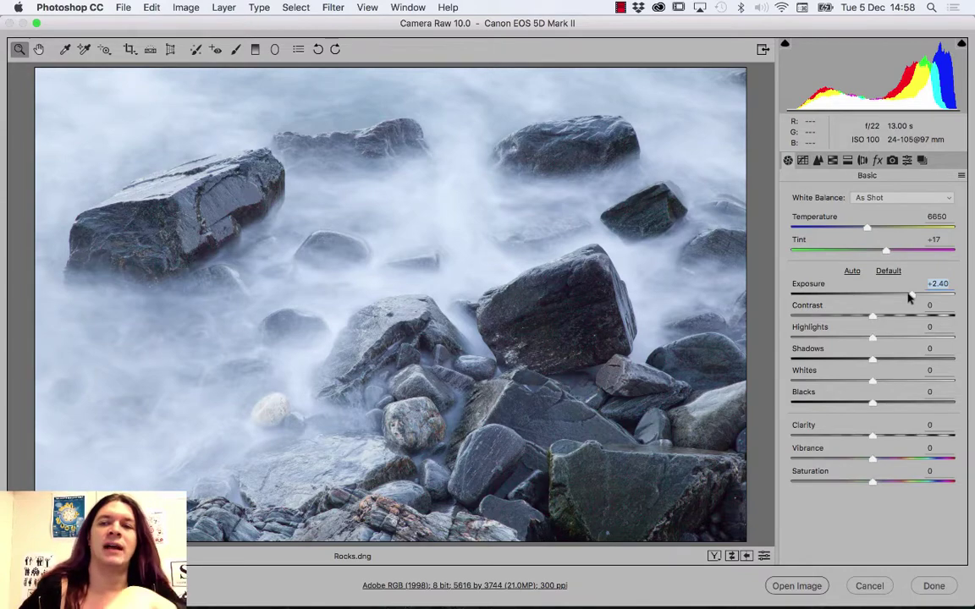
mouse_move(909, 296)
left_mouse_down()
mouse_move(890, 292)
mouse_move(925, 294)
left_mouse_up()
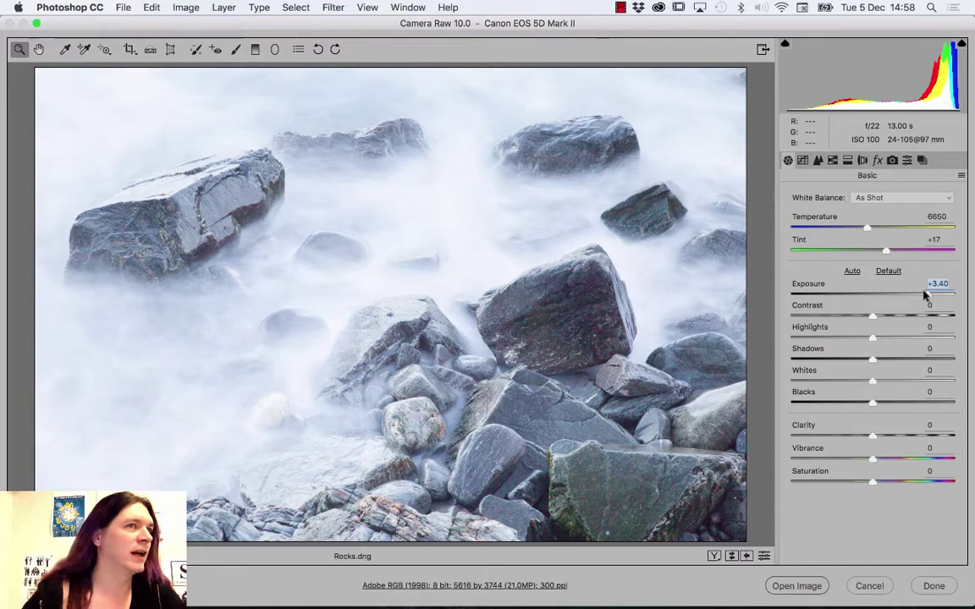
mouse_move(925, 294)
left_mouse_down()
mouse_move(894, 294)
mouse_move(926, 296)
left_mouse_up()
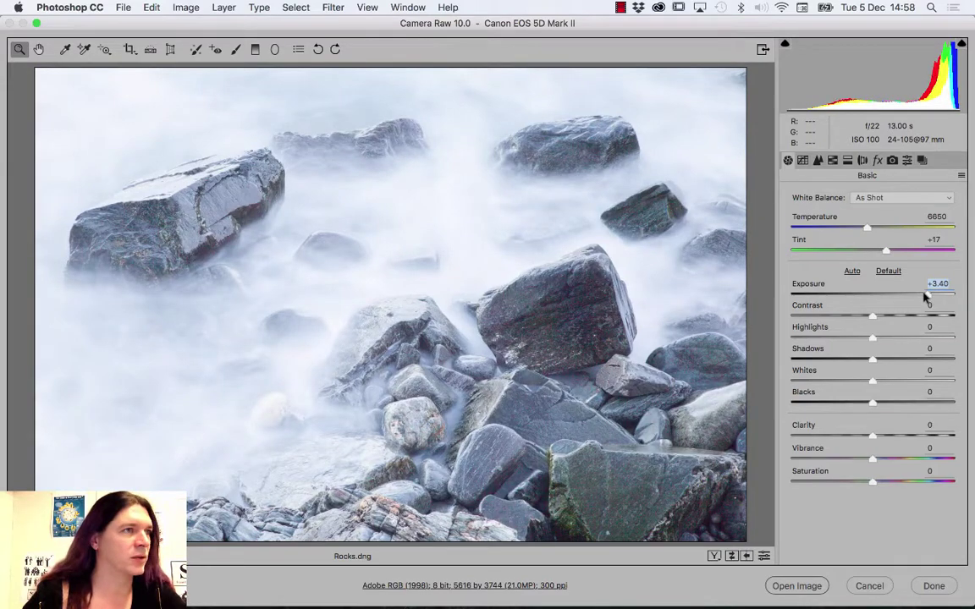
left_click_drag(925, 296, 902, 296)
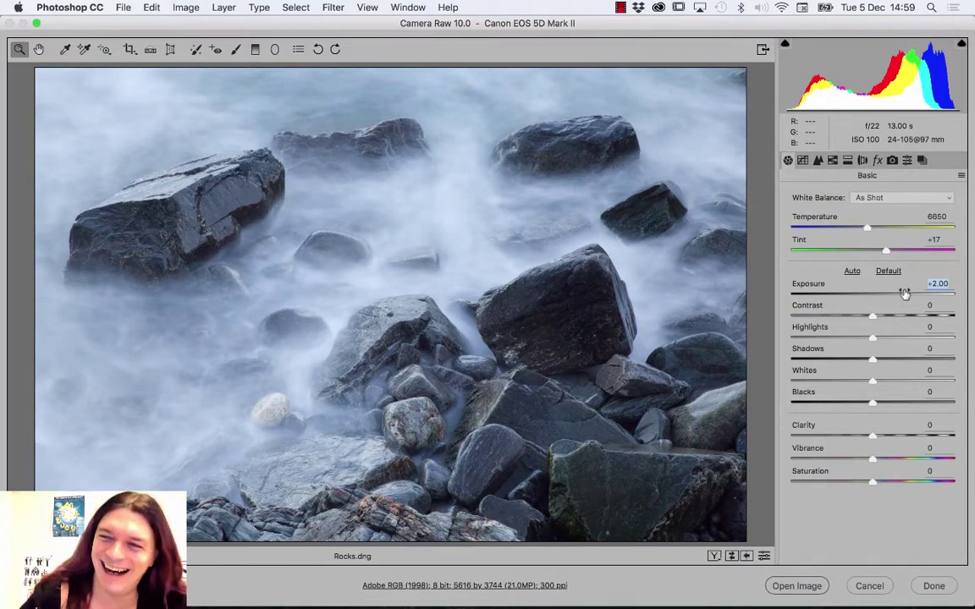
Nudge Exposure in small increments up to +2.20 and back down to +1.80.
key("Up")
key("Up")
key("Up")
key("Up")
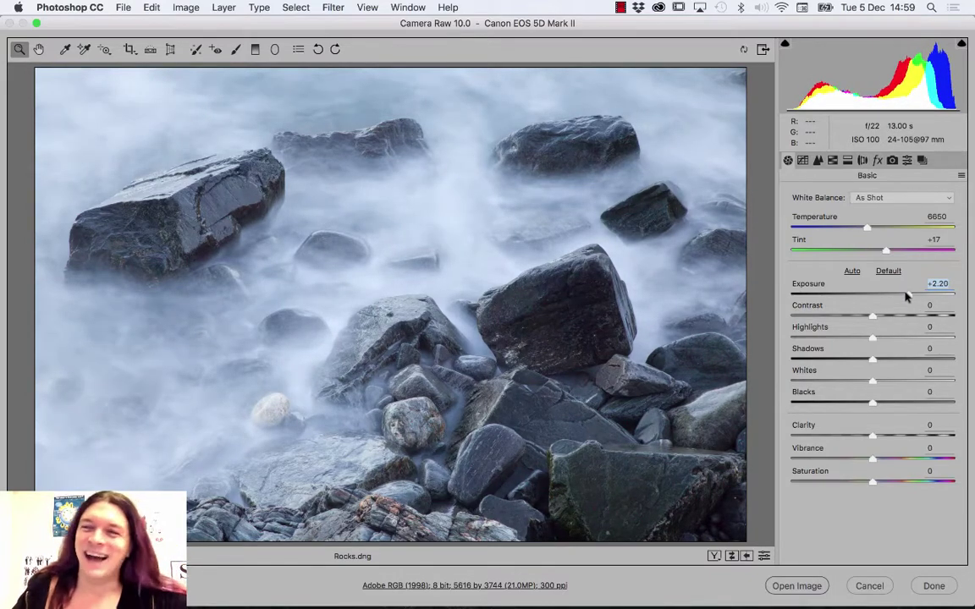
key("Down")
key("Down")
key("Down")
key("Down")
key("Down")
key("Down")
key("Down")
key("Down")
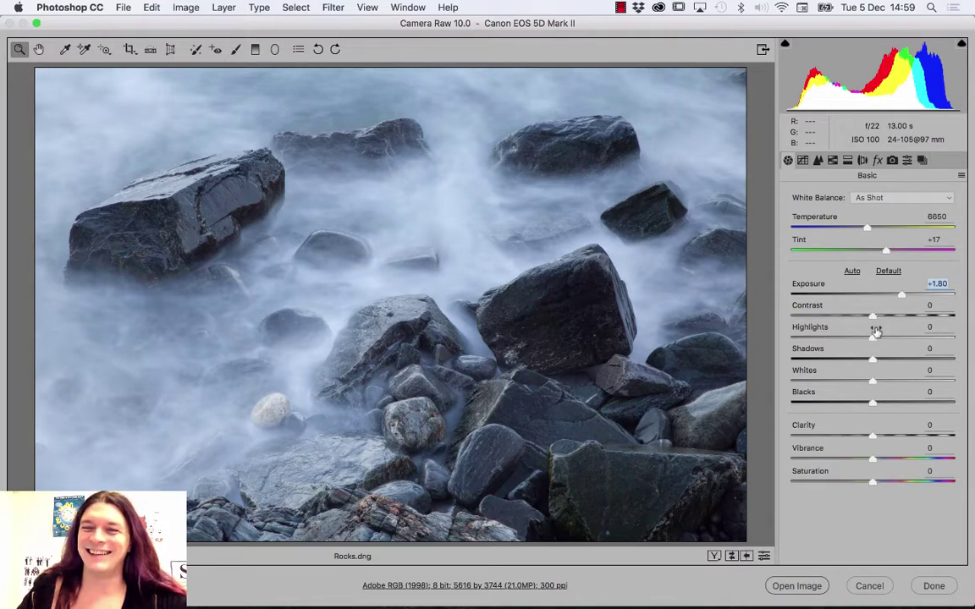
Try Highlights at +15 and Shadows at about +78, and reset the image to Camera Raw Defaults.
left_click_drag(877, 338, 930, 359)
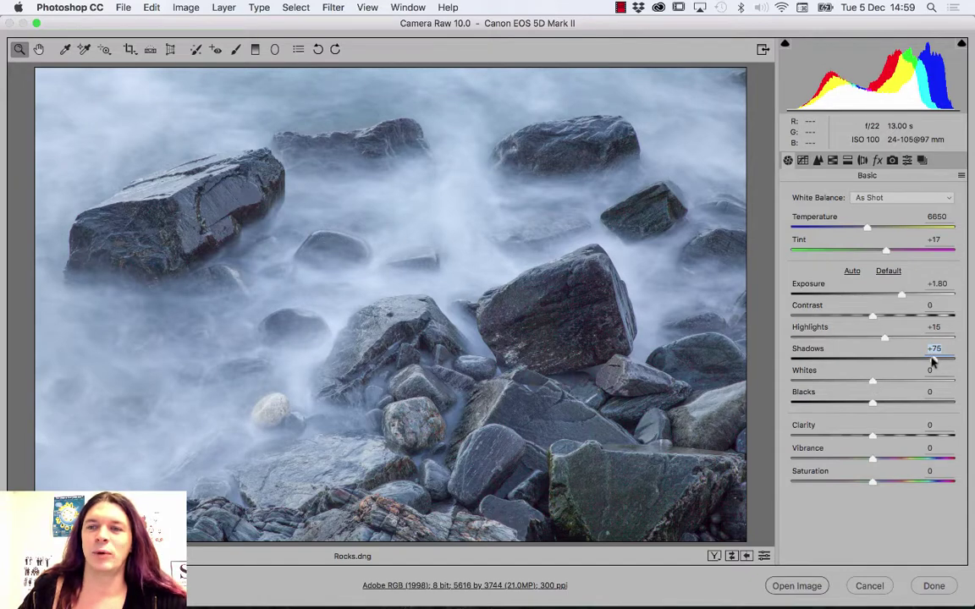
left_click_drag(931, 362, 940, 361)
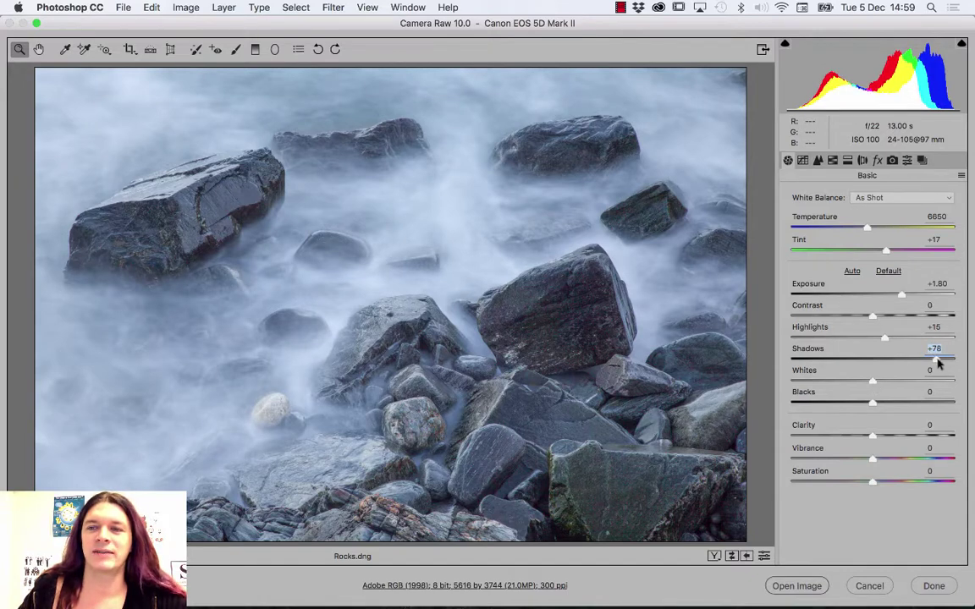
left_click(960, 176)
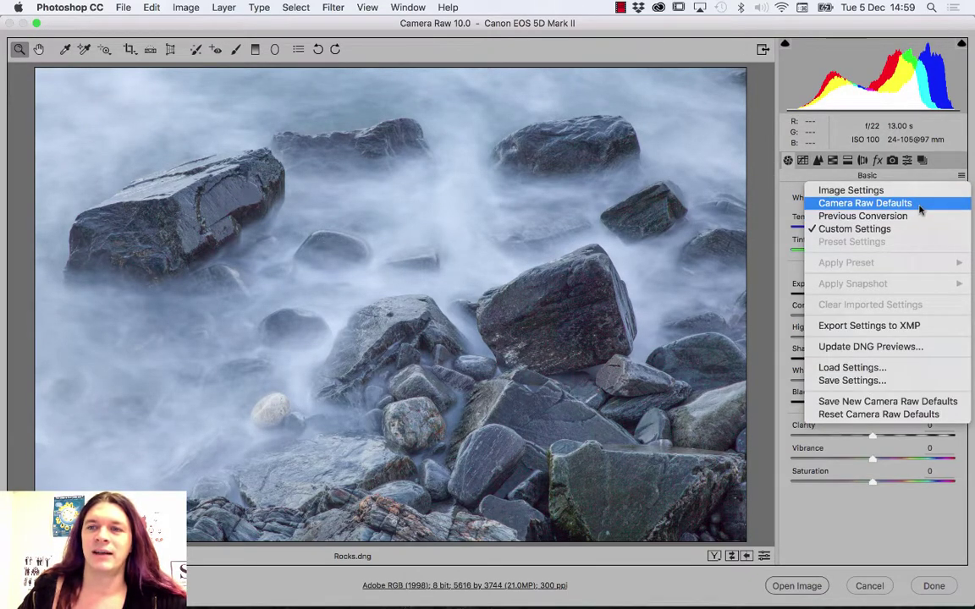
left_click(920, 204)
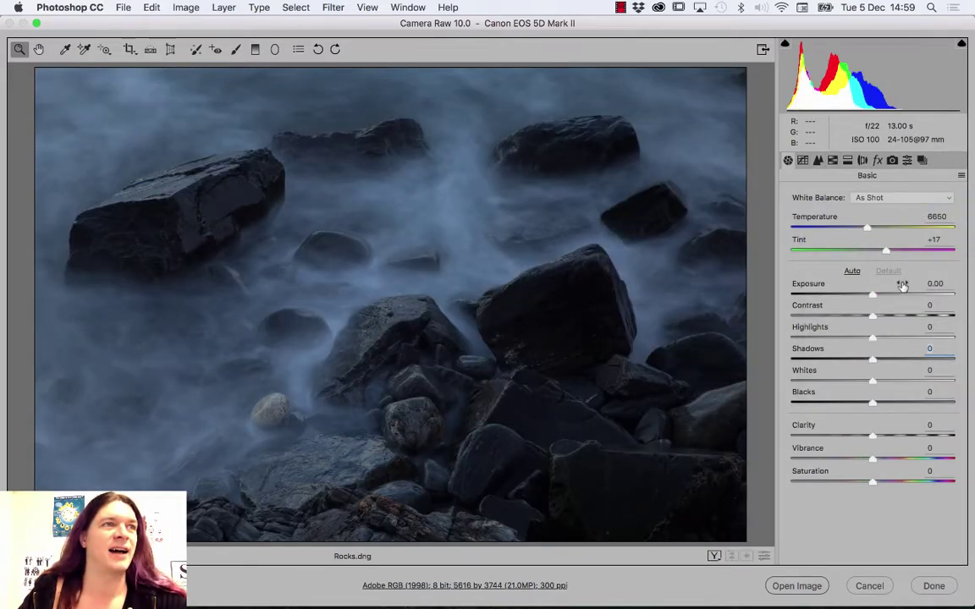
Set Exposure to +1.60, Contrast to +13, Highlights to +53, Shadows to +83, Whites to +15 and Blacks to +3.
left_click(901, 293)
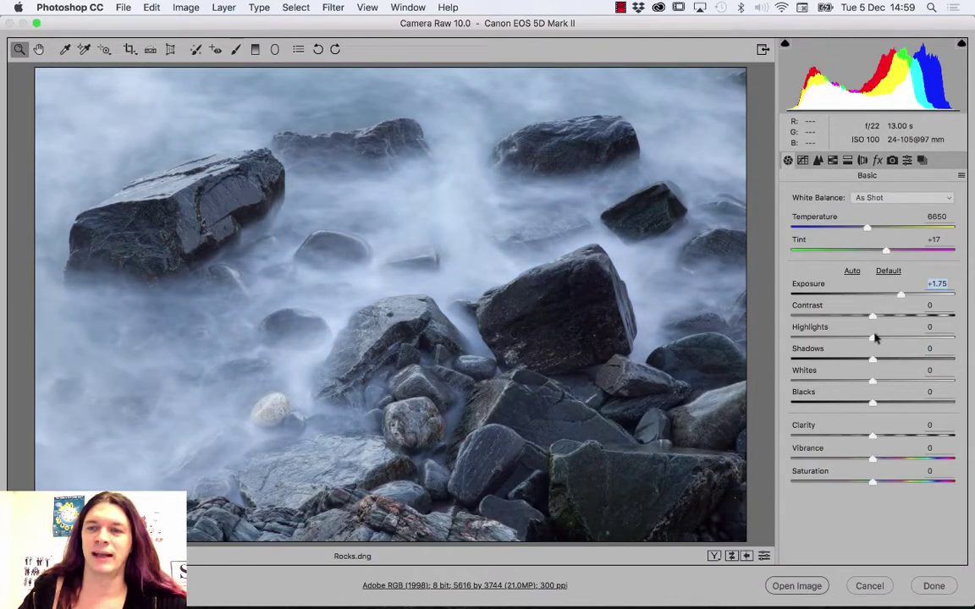
left_click_drag(872, 337, 939, 360)
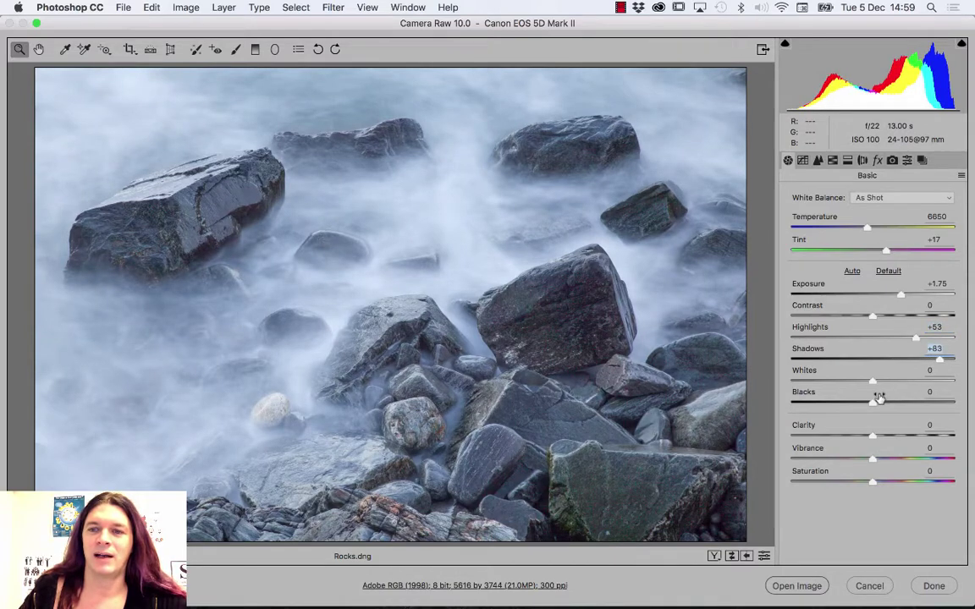
mouse_move(876, 385)
left_mouse_down()
mouse_move(884, 383)
mouse_move(877, 401)
mouse_move(890, 404)
mouse_move(876, 405)
left_mouse_up()
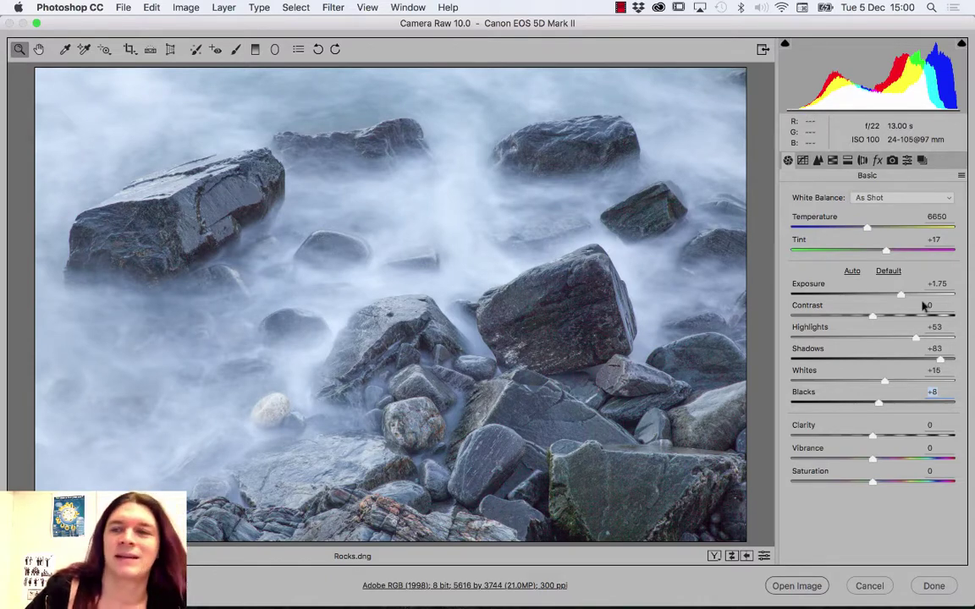
left_click_drag(898, 295, 882, 319)
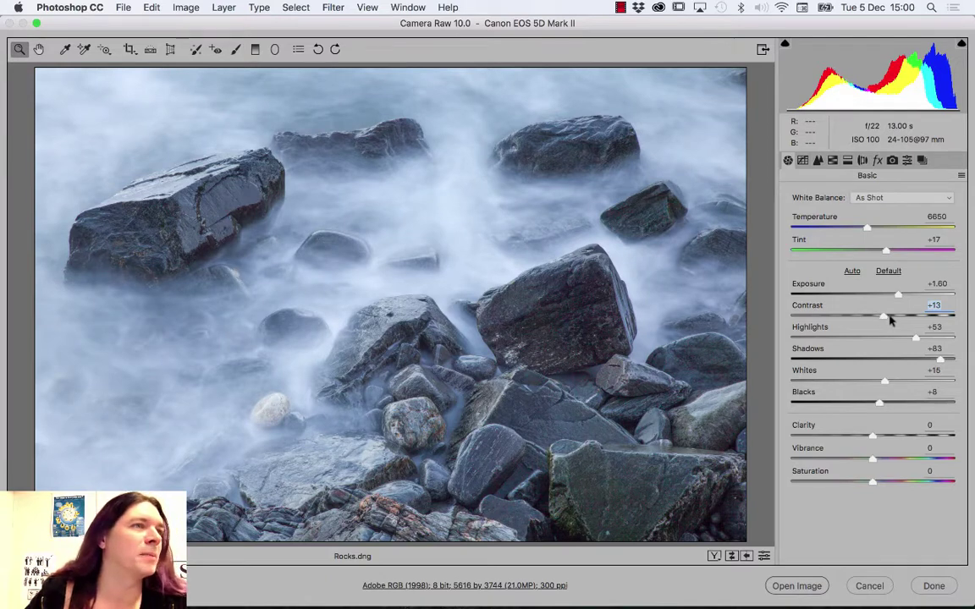
mouse_move(915, 337)
left_mouse_down()
mouse_move(902, 339)
mouse_move(913, 340)
left_mouse_up()
left_click_drag(878, 403, 872, 405)
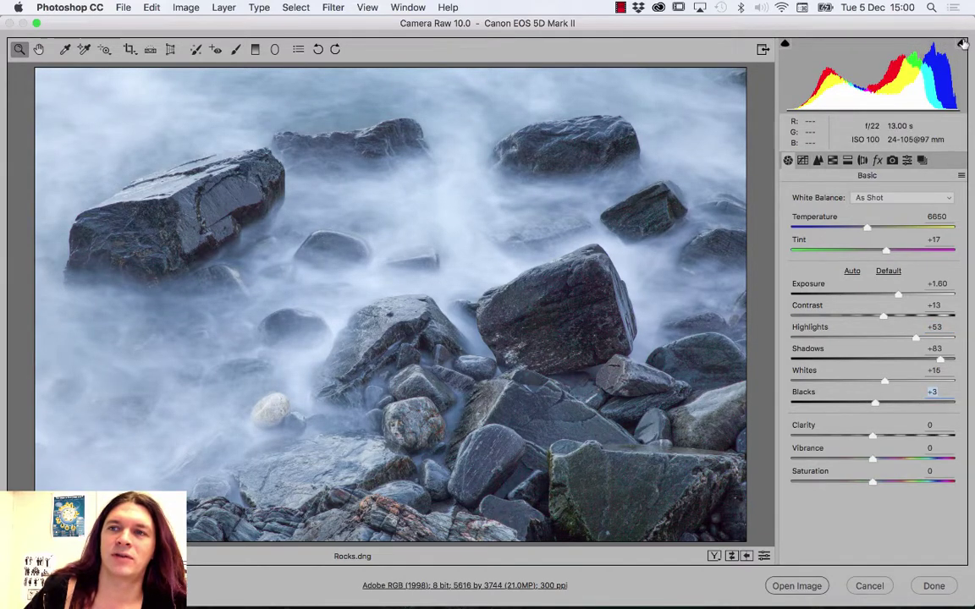
Rebalance the tones through the histogram and sliders to Exposure +1.66, Highlights -54 and Shadows +59.
left_click_drag(846, 76, 819, 68)
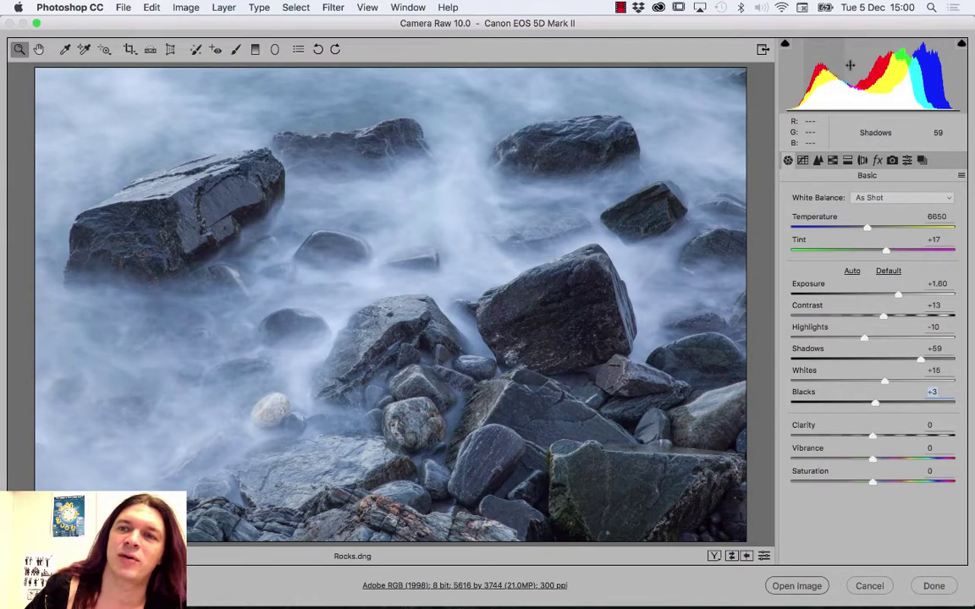
left_click_drag(863, 68, 908, 72)
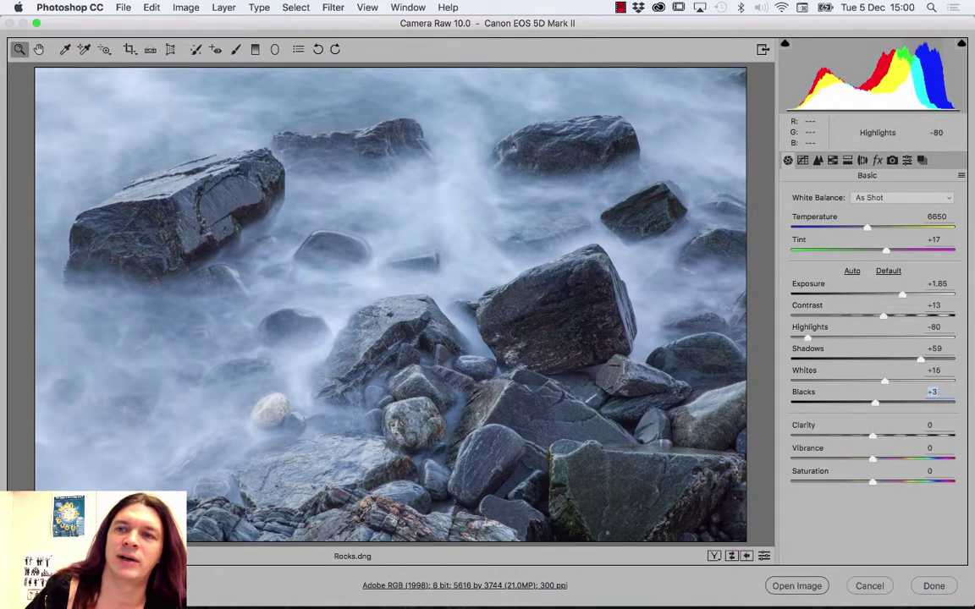
mouse_move(908, 72)
left_mouse_down()
mouse_move(898, 72)
mouse_move(913, 72)
left_mouse_up()
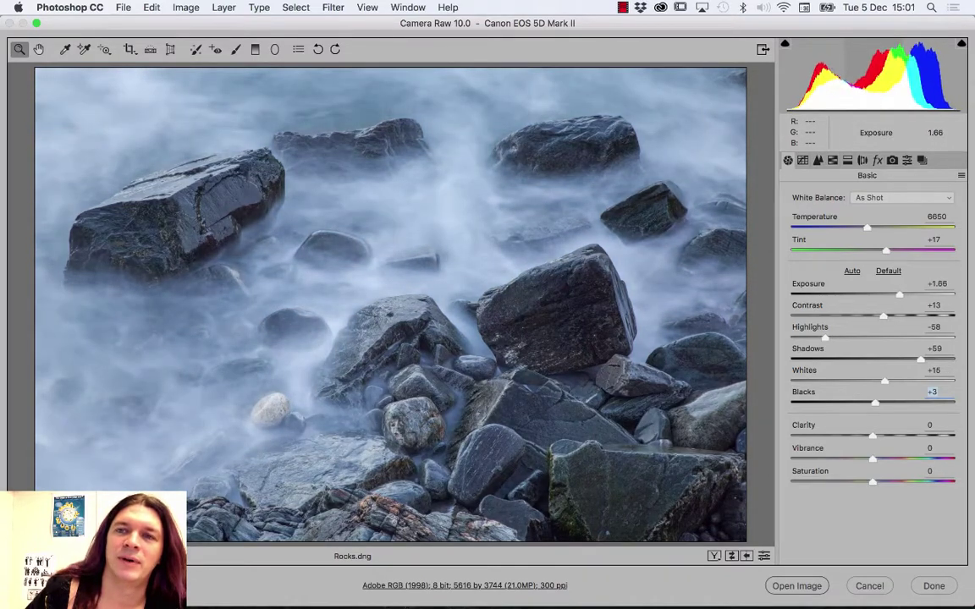
left_click_drag(921, 359, 924, 359)
left_click_drag(825, 337, 827, 338)
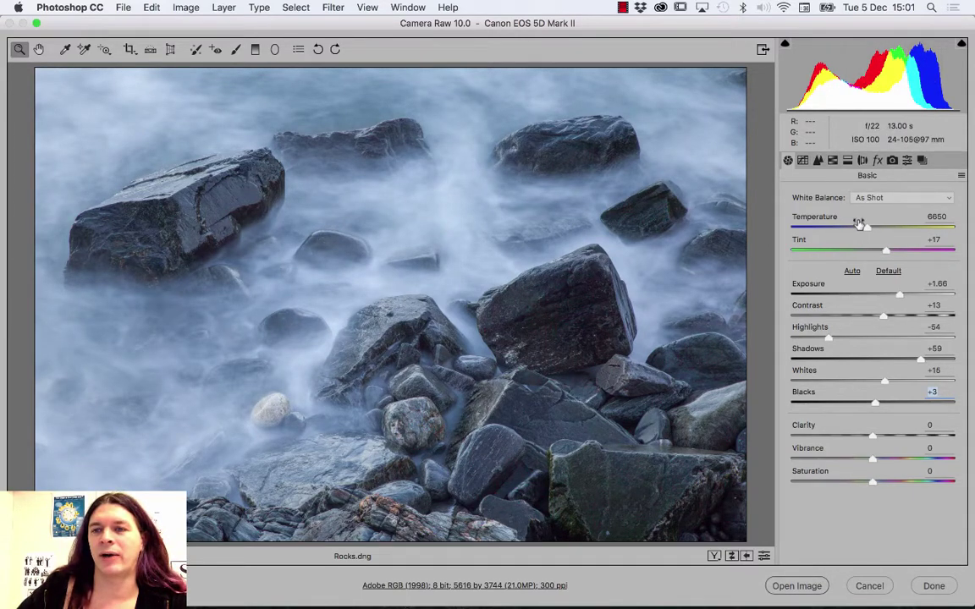
Shift the white balance toward warm green with Temperature 9900 and Tint -15.
left_click_drag(865, 227, 860, 230)
left_click_drag(855, 230, 855, 252)
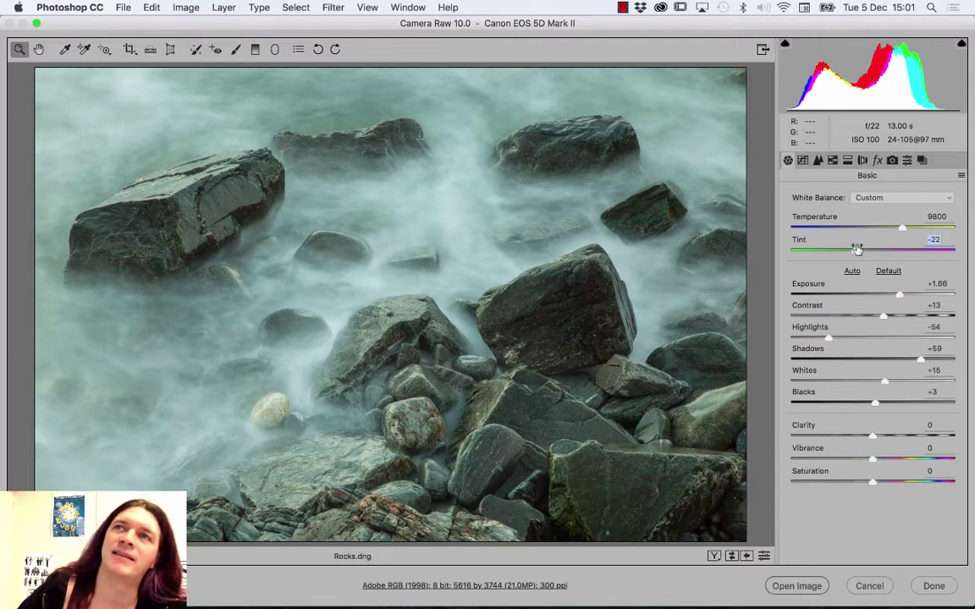
mouse_move(854, 254)
left_mouse_down()
mouse_move(830, 254)
mouse_move(903, 226)
mouse_move(853, 254)
left_mouse_up()
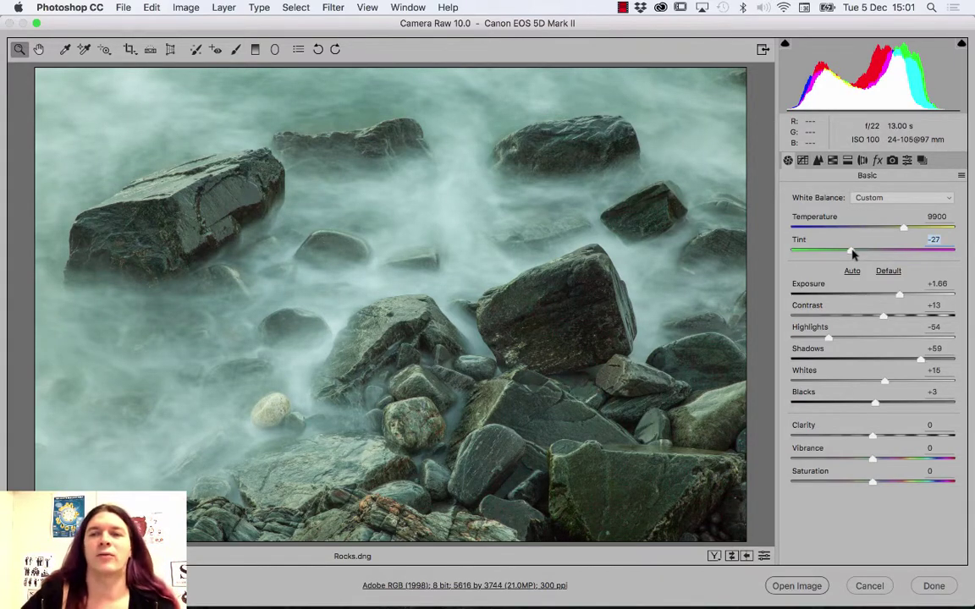
left_click_drag(854, 253, 855, 256)
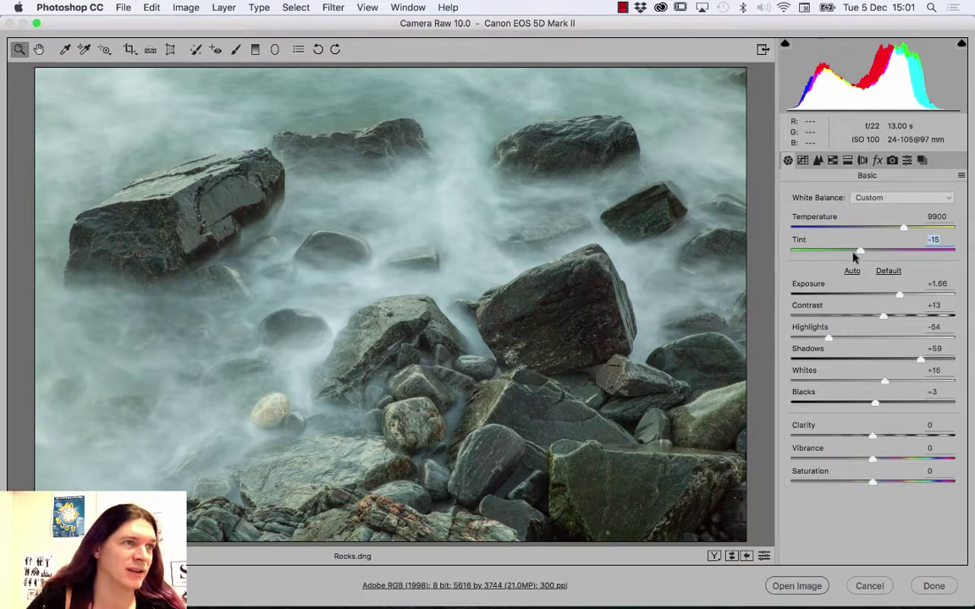
Cool the rocks image by lowering the white balance Temperature to 5450.
mouse_move(902, 228)
left_mouse_down()
mouse_move(932, 230)
mouse_move(883, 228)
left_mouse_up()
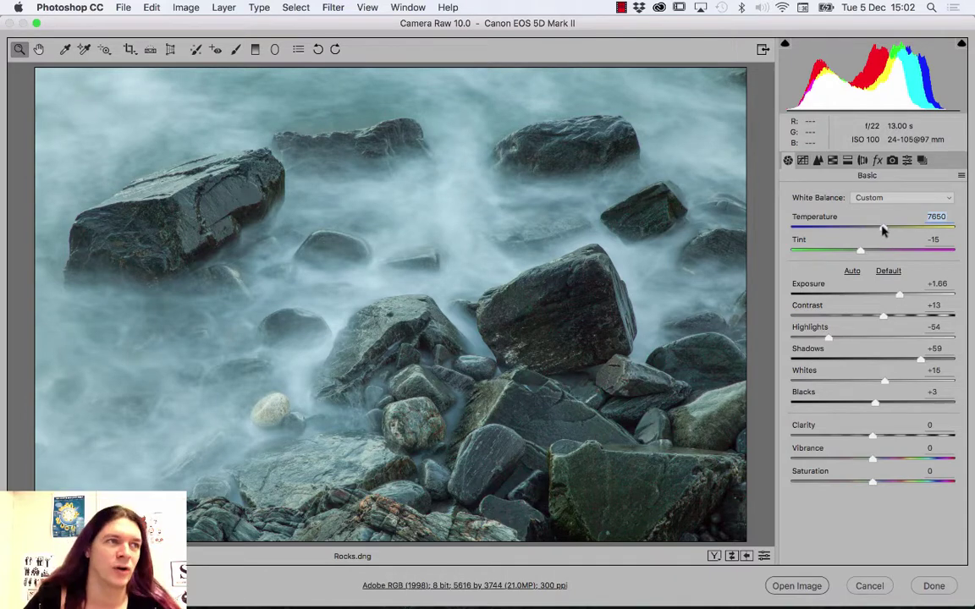
left_click_drag(883, 231, 868, 227)
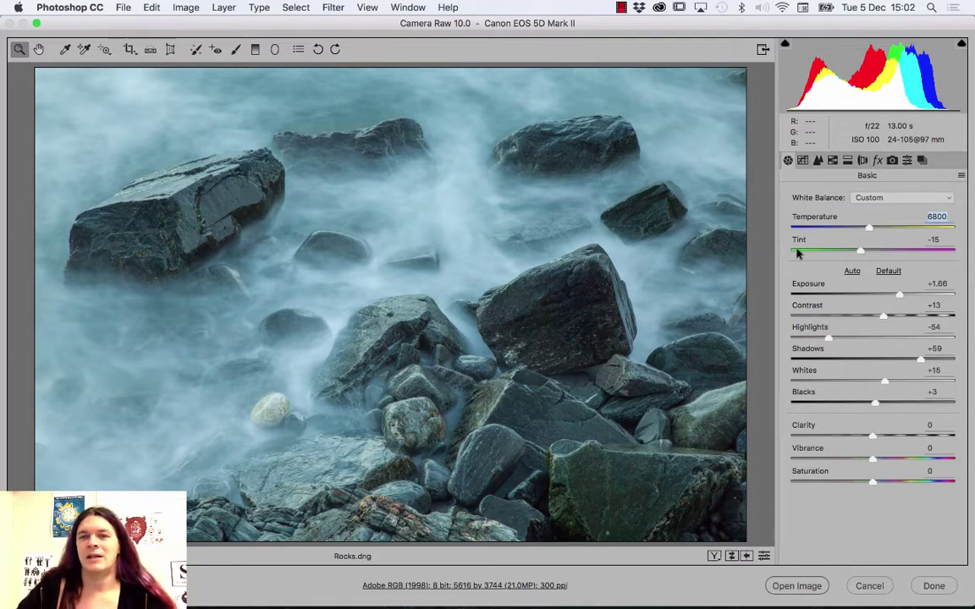
left_click_drag(869, 226, 847, 228)
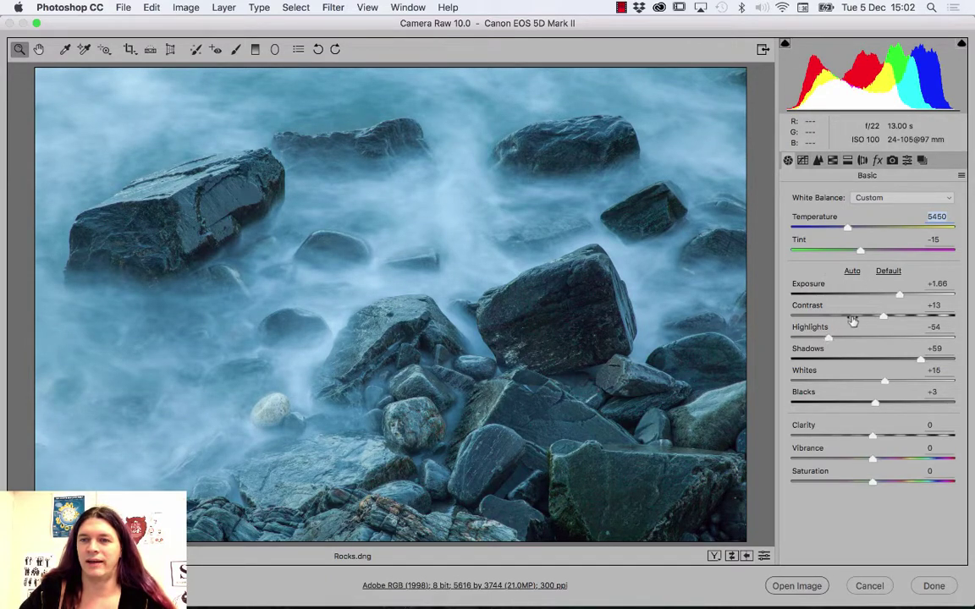
Darken Shadows to -100 and raise Whites to +92 to push the image toward clipping.
left_click_drag(863, 367, 787, 359)
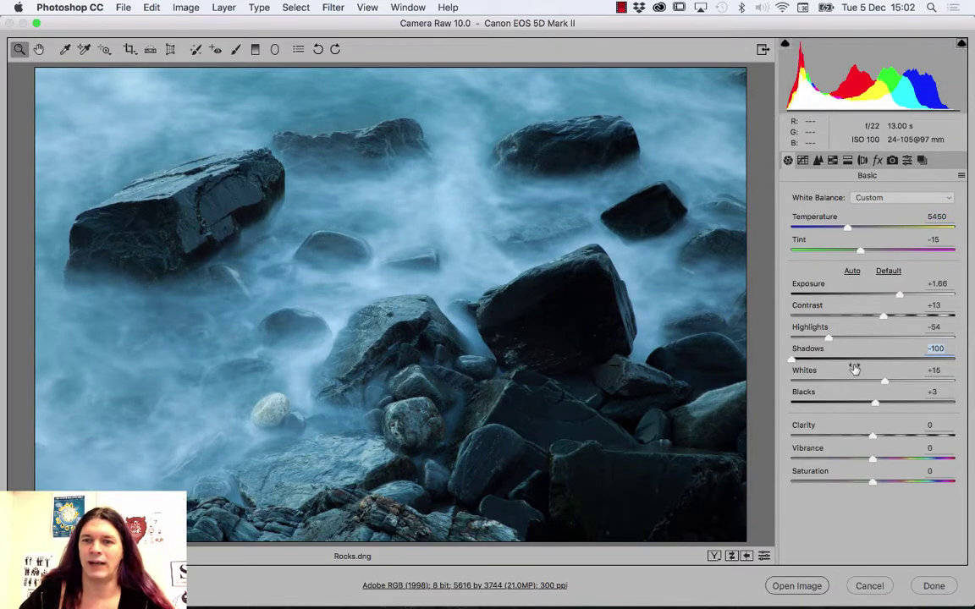
left_click_drag(883, 381, 946, 387)
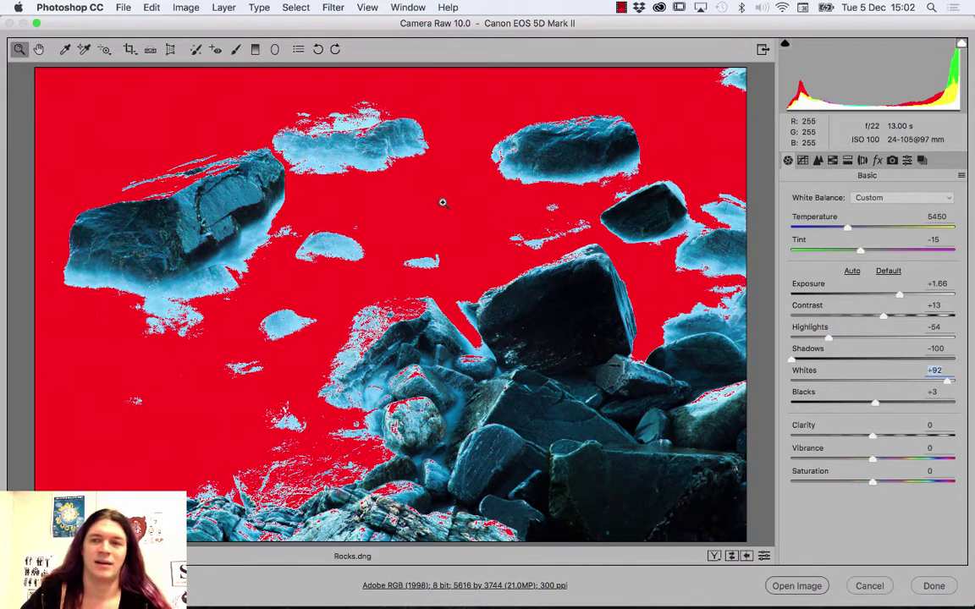
Compare the overexposed water with the highlight clipping warning off and on, leaving the warning on.
left_click(962, 45)
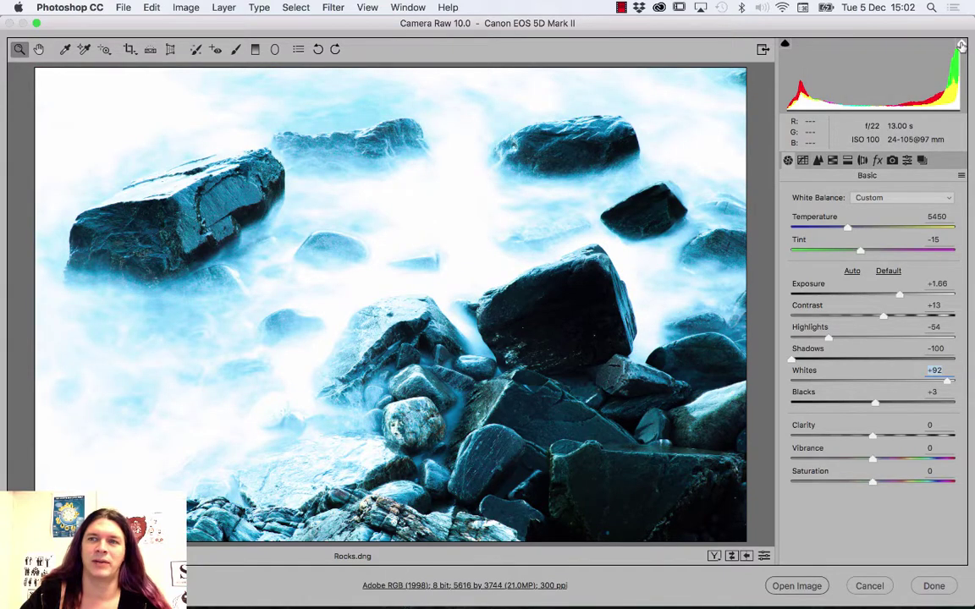
left_click(961, 45)
left_click(962, 45)
left_click(961, 45)
left_click(962, 45)
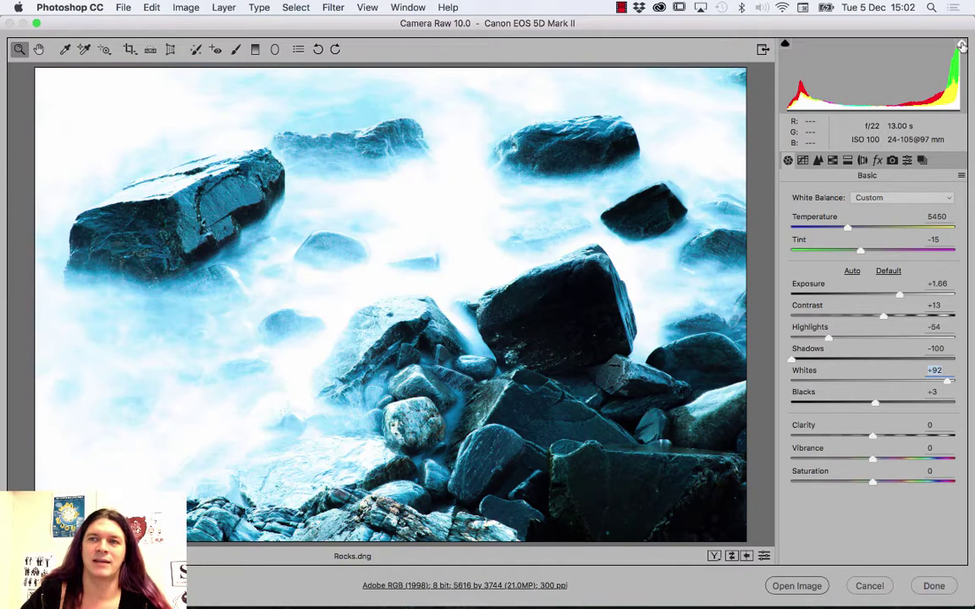
left_click(962, 45)
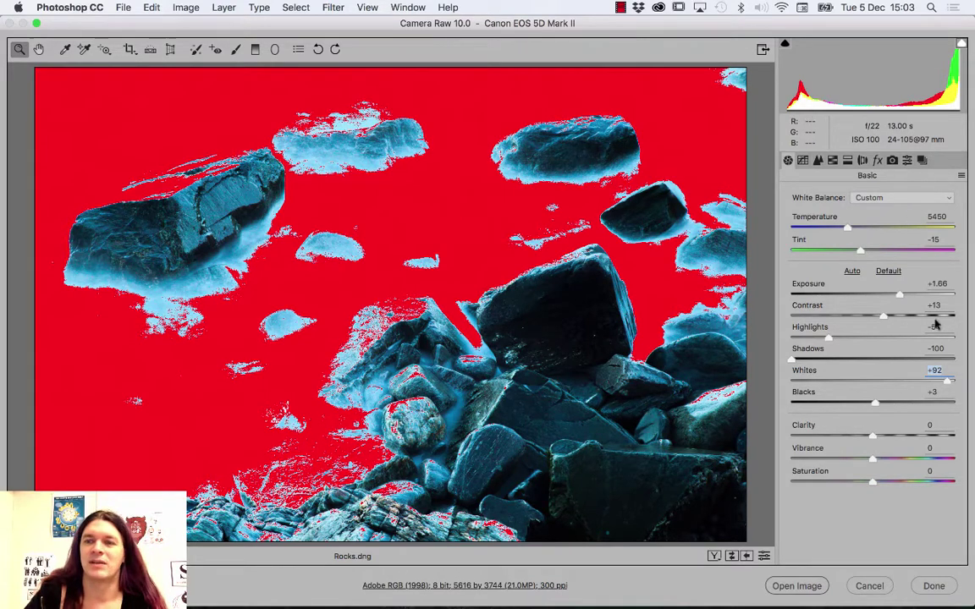
Compare the blown-out water repeatedly with the highlight clipping warning off and on, ending with the warning off.
left_click(962, 44)
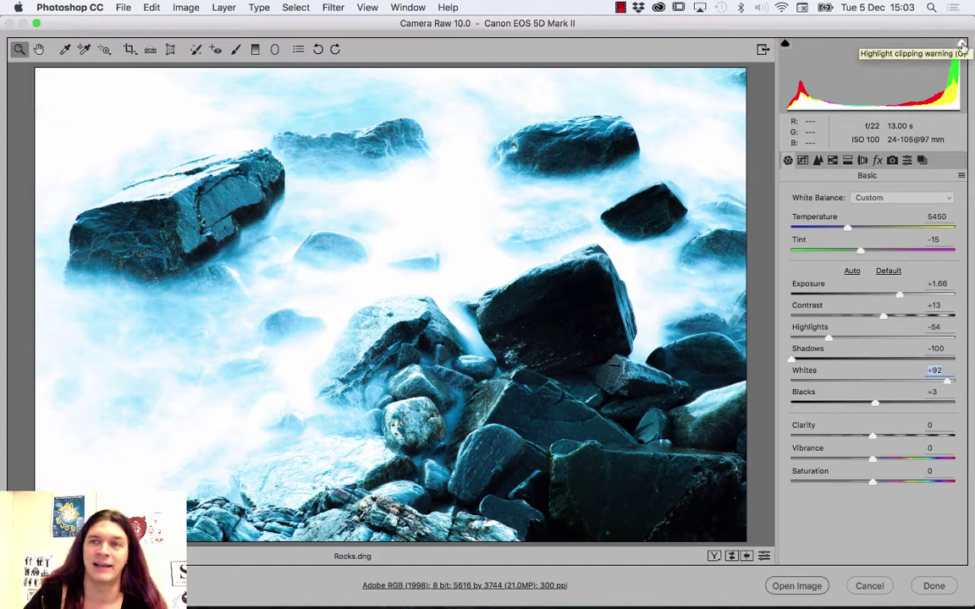
left_click(962, 44)
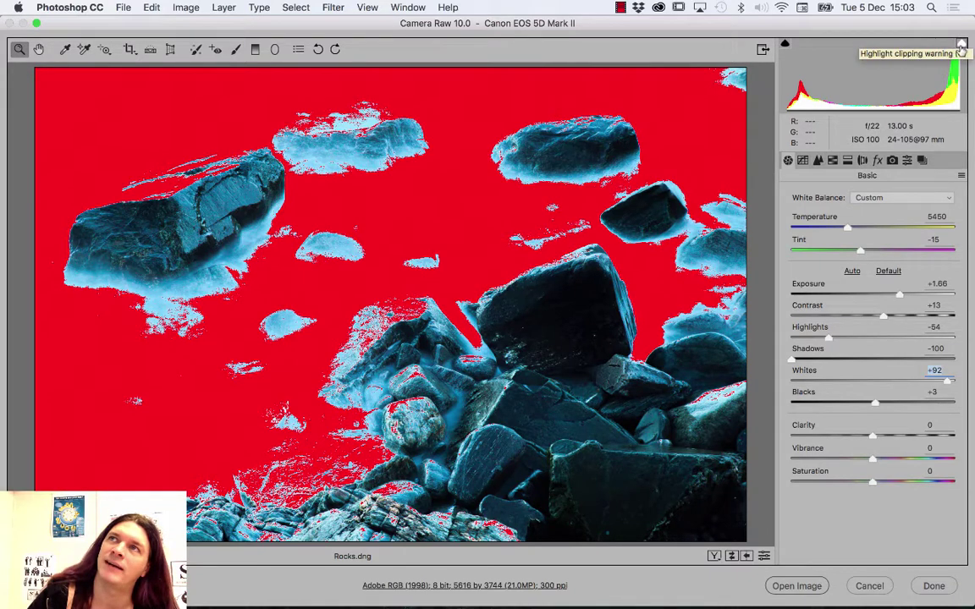
left_click(962, 45)
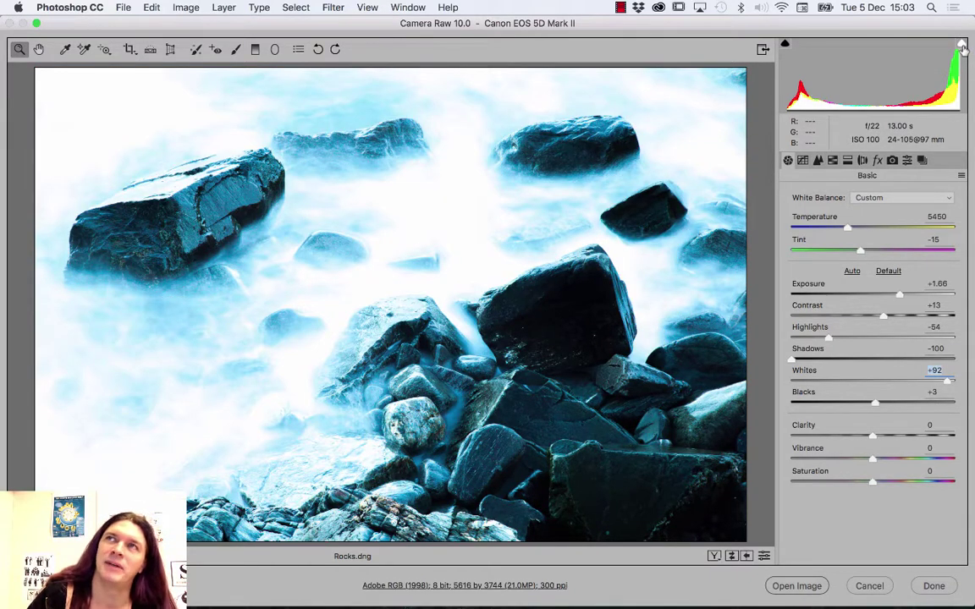
left_click(962, 47)
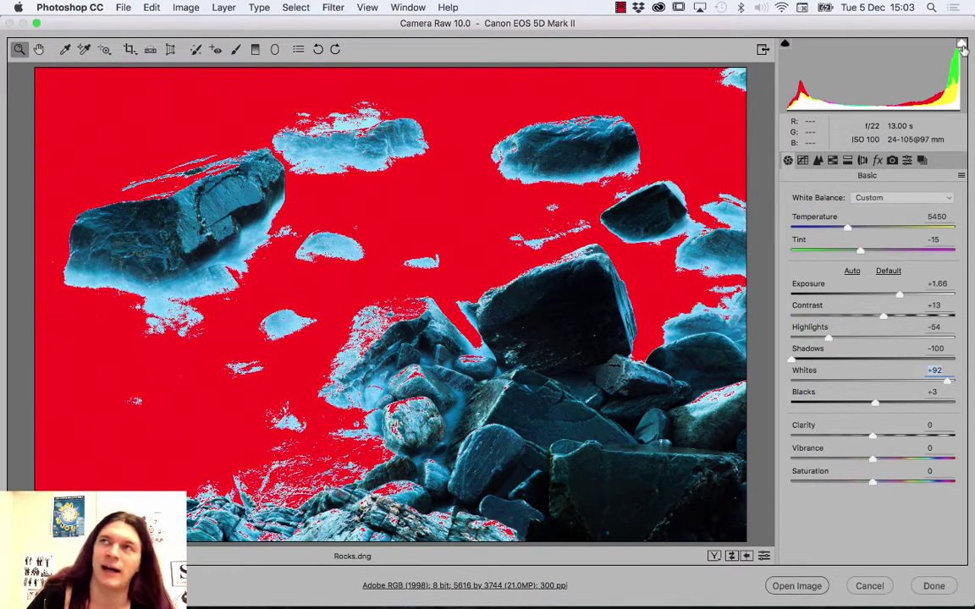
left_click(962, 46)
left_click(962, 47)
left_click(962, 47)
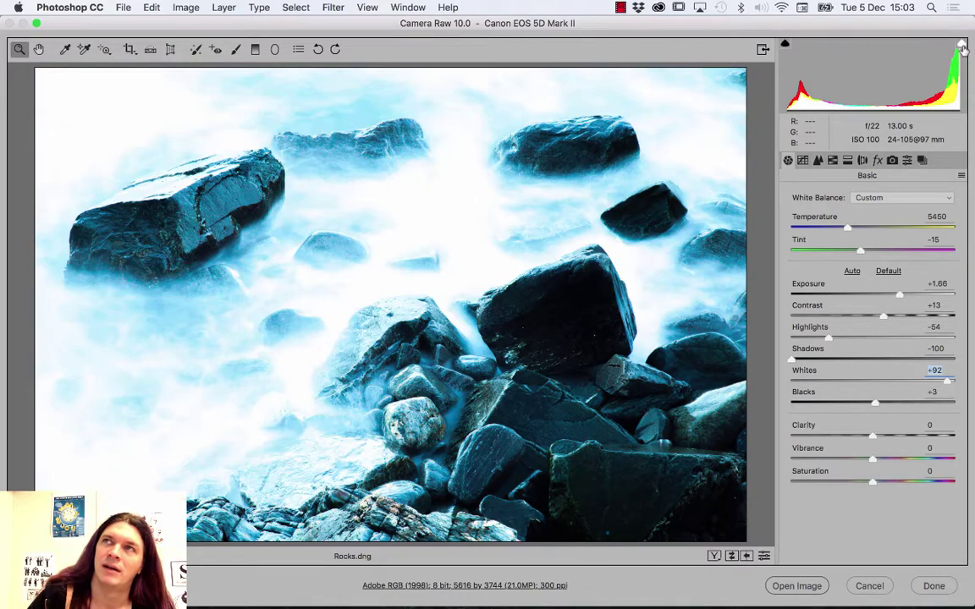
left_click(962, 46)
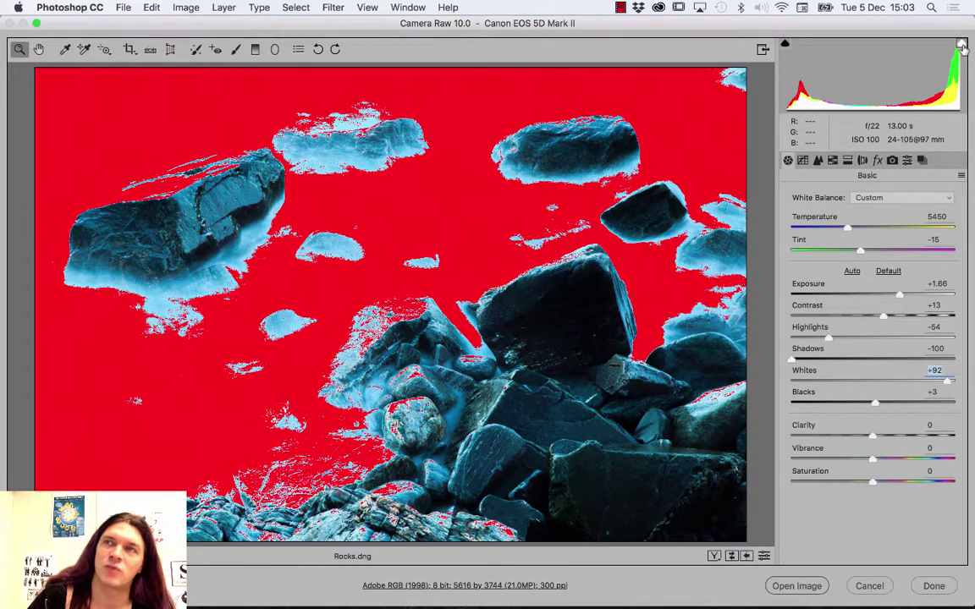
left_click(962, 46)
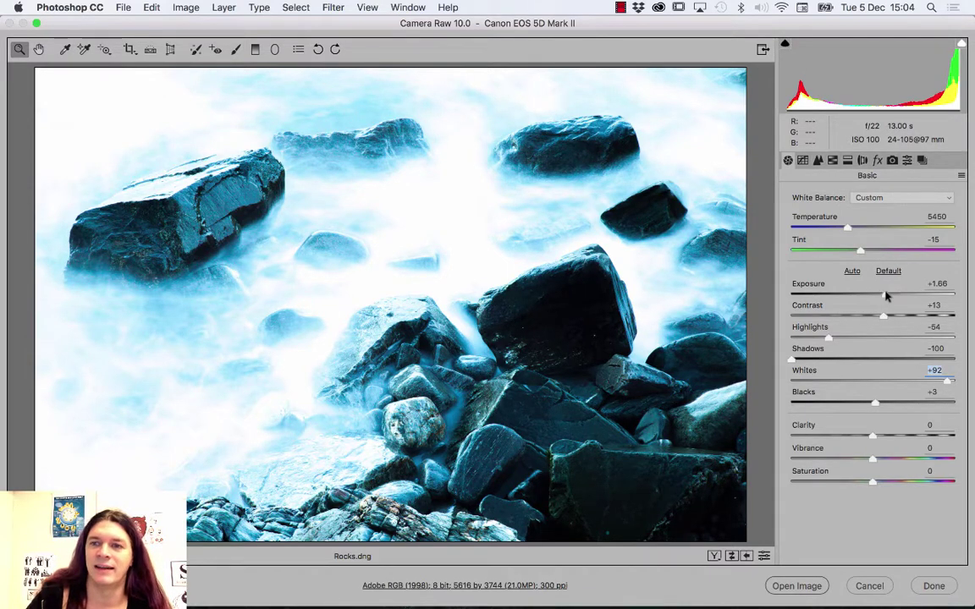
Lower Exposure to -5.00 and turn on both the shadow and highlight clipping warnings.
left_click_drag(885, 294, 810, 293)
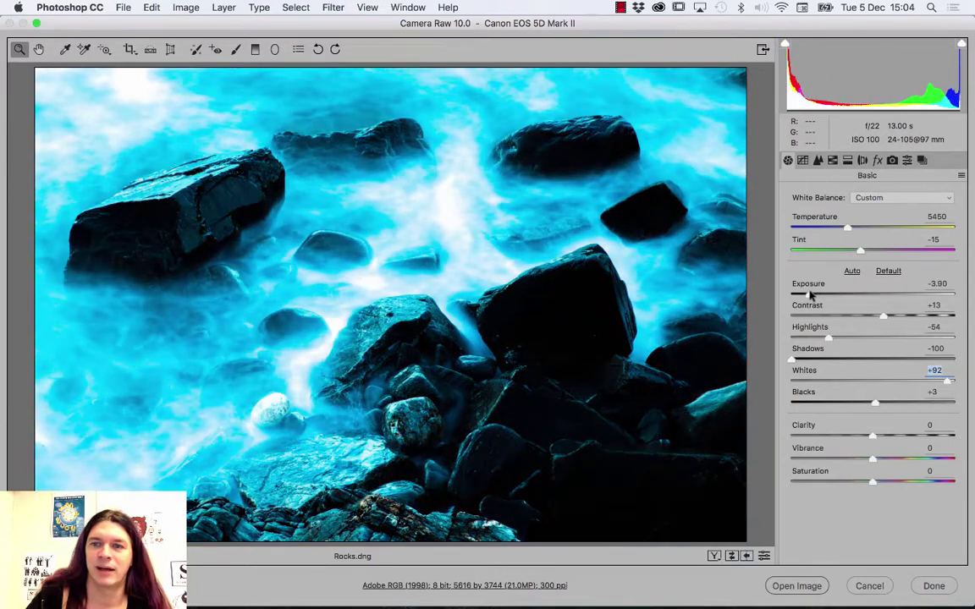
left_click(784, 45)
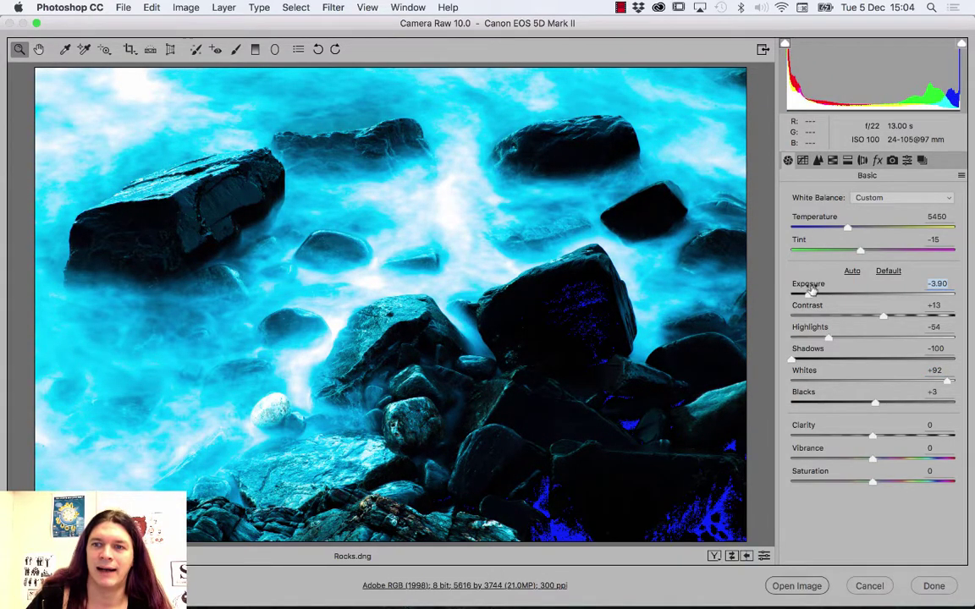
left_click_drag(810, 294, 791, 293)
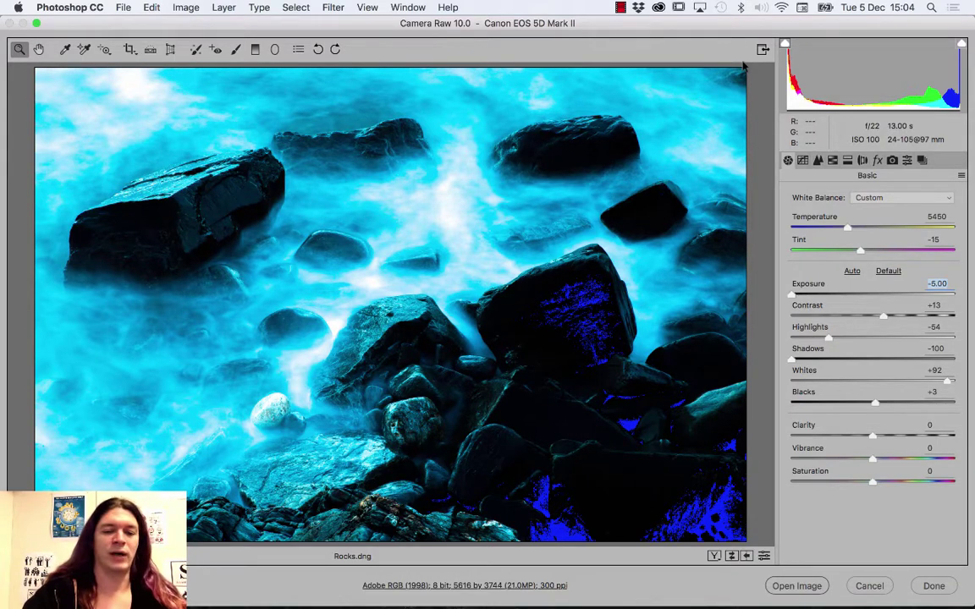
key("alt")
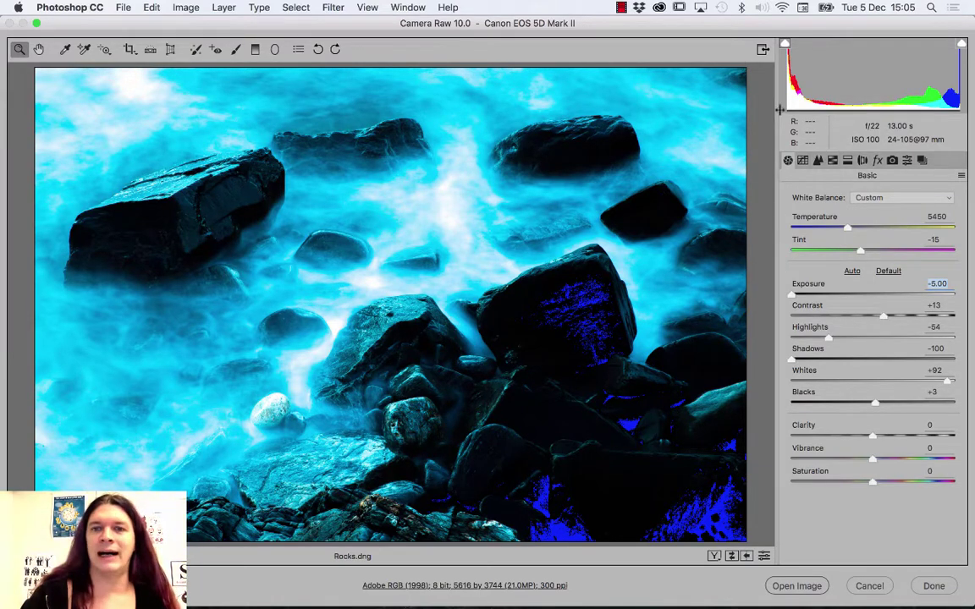
key("o")
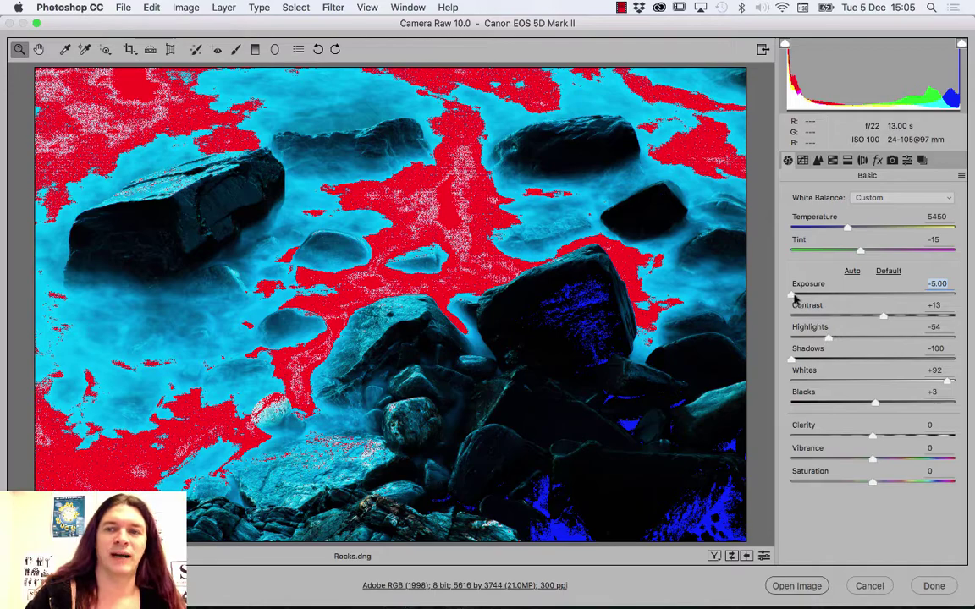
Reduce the clipping by setting Exposure to -0.55, Whites to +63, Shadows to -3 and Highlights to -8.
left_click_drag(793, 296, 861, 296)
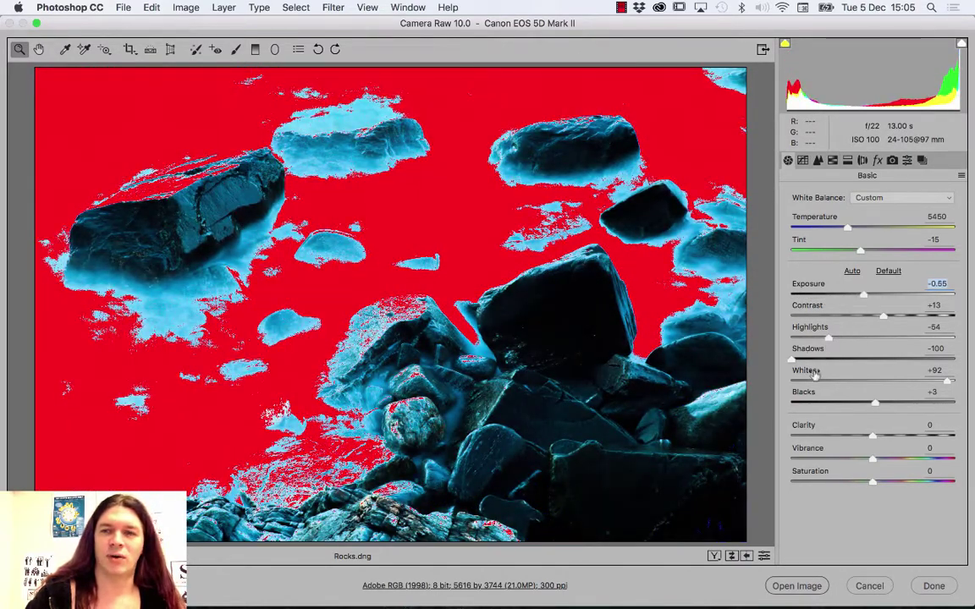
left_click_drag(947, 380, 924, 382)
left_click_drag(792, 359, 865, 337)
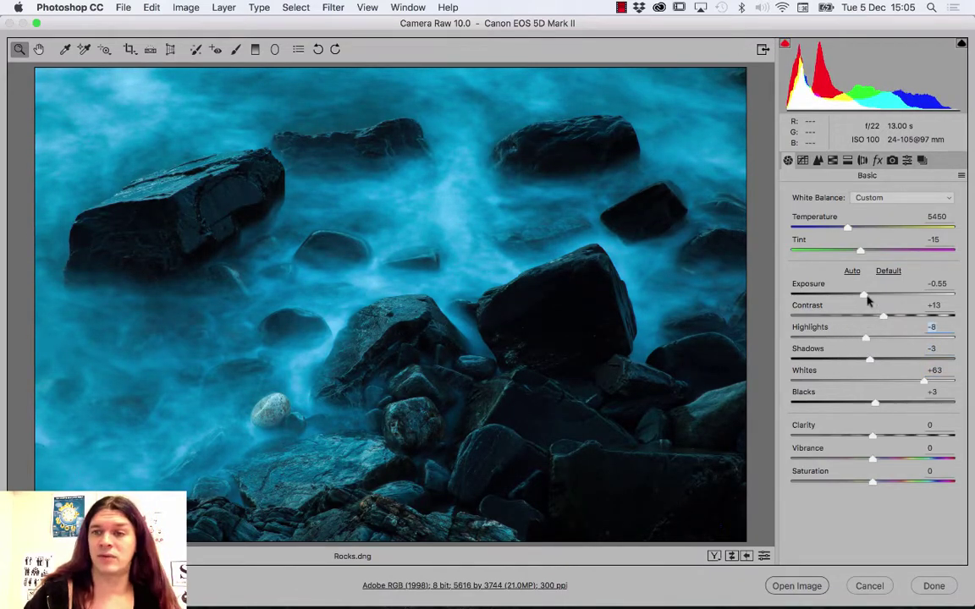
Brighten Exposure to +0.15 and warm the white balance to Temperature 7300 and Tint +11.
mouse_move(866, 294)
left_mouse_down()
mouse_move(891, 296)
mouse_move(875, 297)
left_mouse_up()
left_click_drag(849, 228, 877, 228)
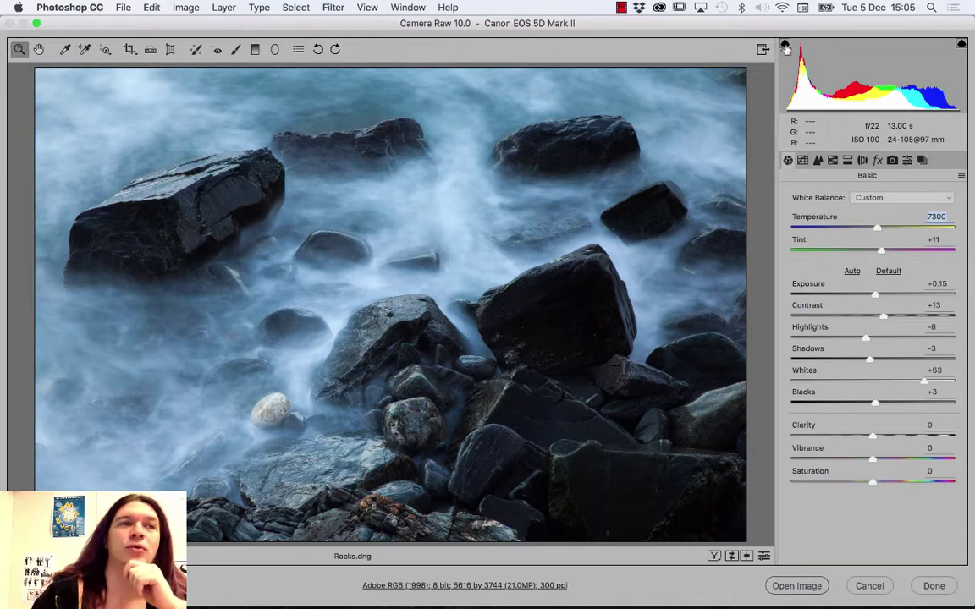
mouse_move(798, 44)
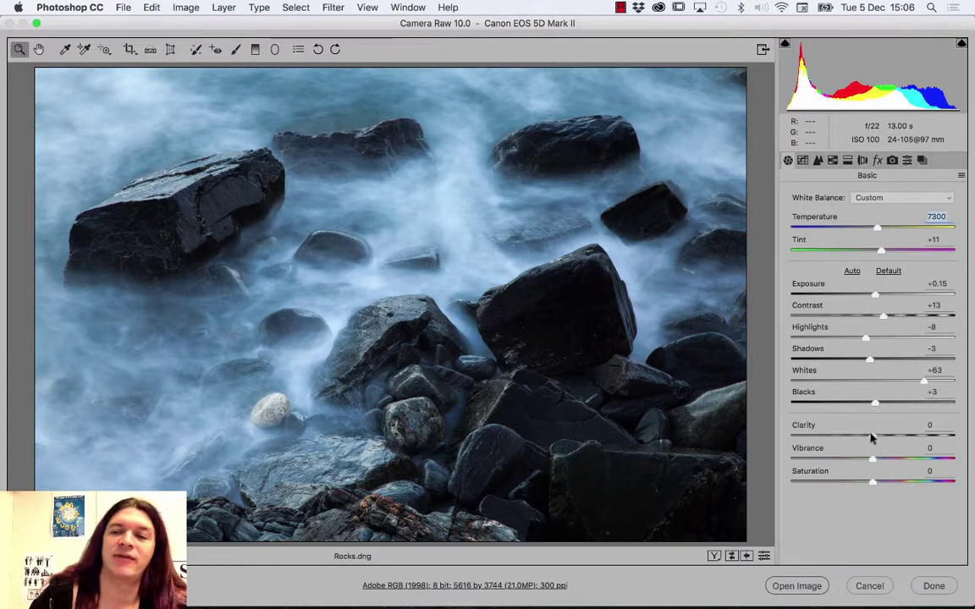
Try Clarity at extremes of -89 and +98 on the rocks image, and settle on +38.
left_click_drag(871, 436, 819, 442)
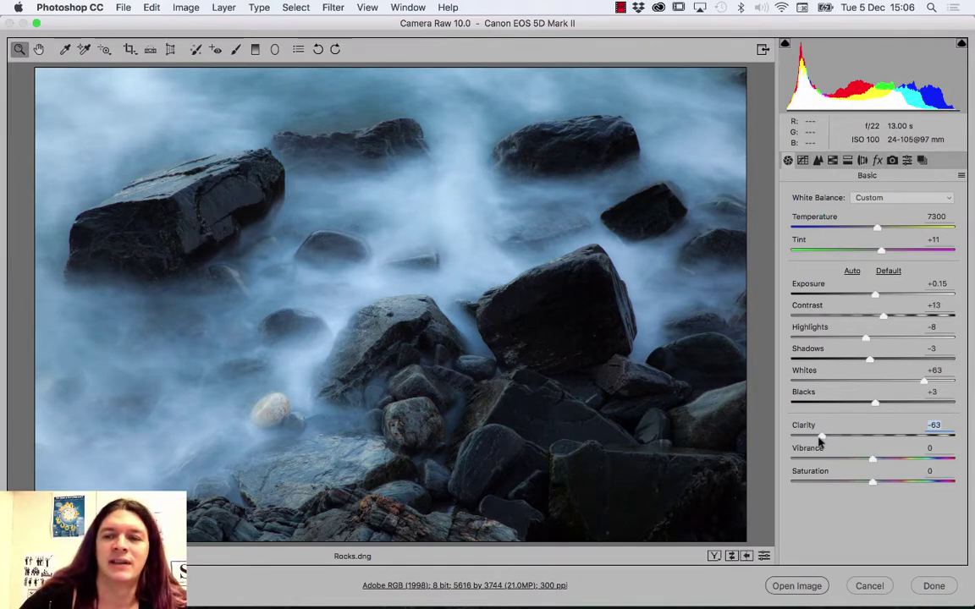
mouse_move(819, 441)
left_mouse_down()
mouse_move(942, 441)
mouse_move(777, 447)
mouse_move(949, 434)
mouse_move(860, 447)
mouse_move(805, 438)
left_mouse_up()
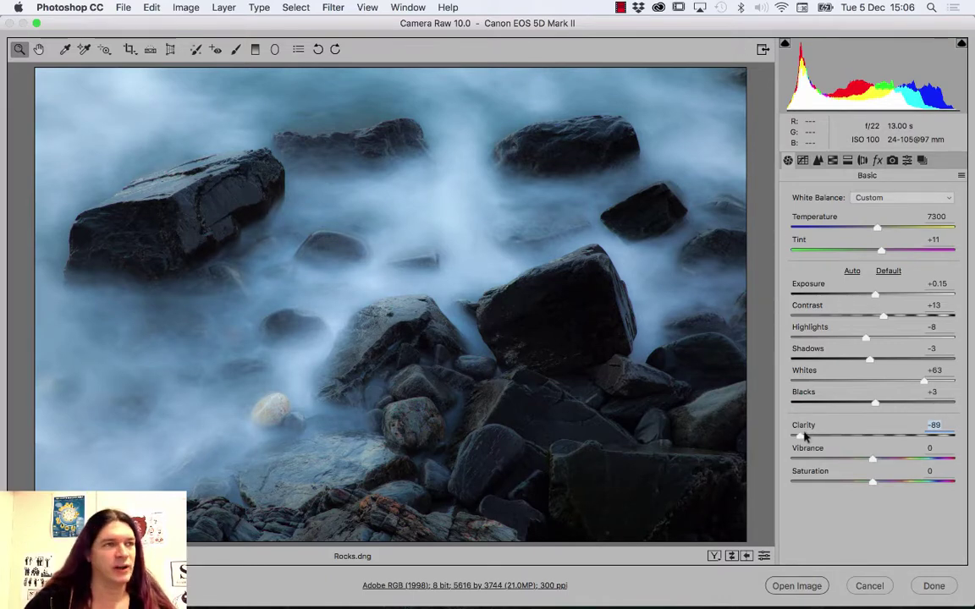
left_click_drag(806, 434, 952, 435)
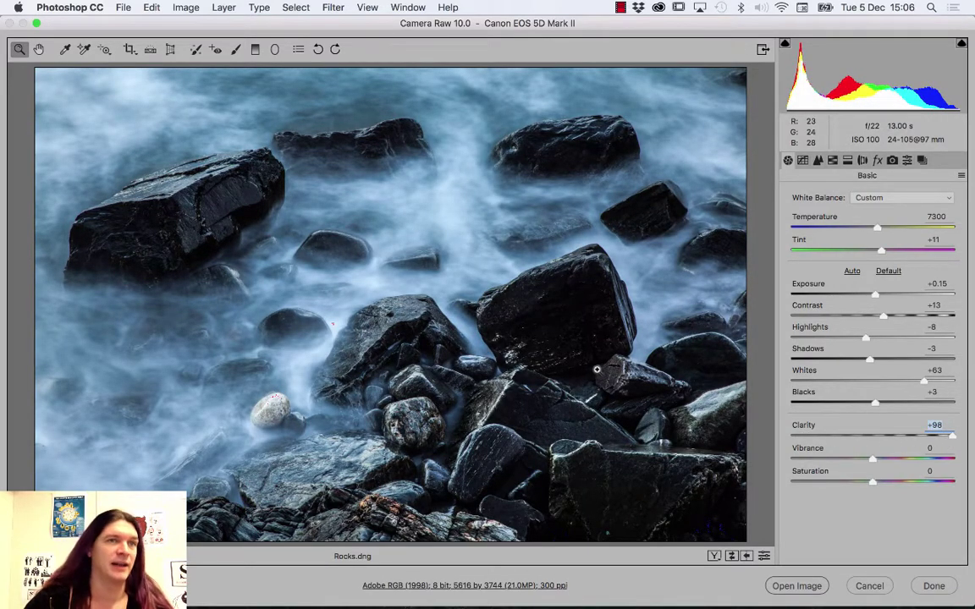
left_click(934, 436)
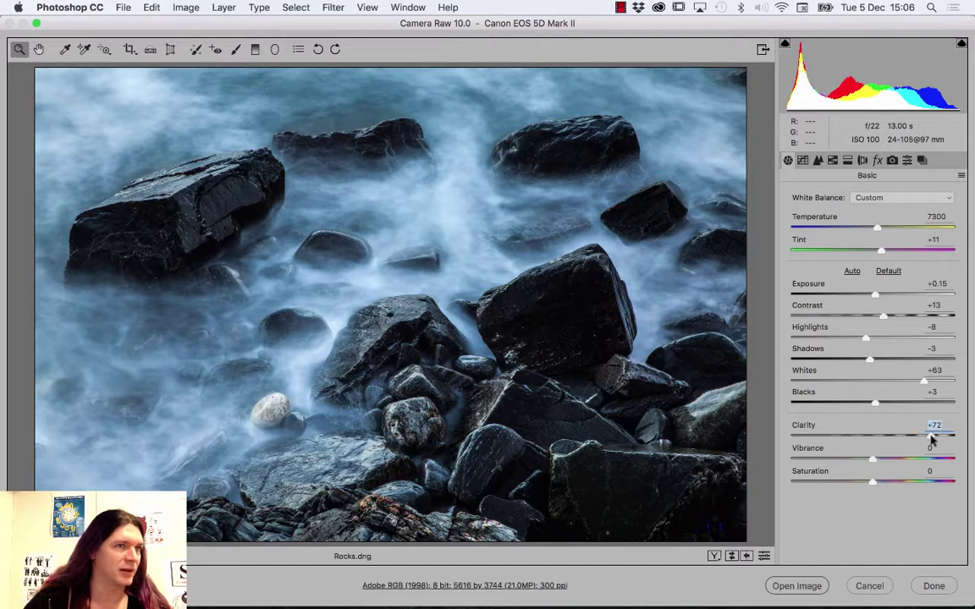
left_click_drag(931, 439, 903, 468)
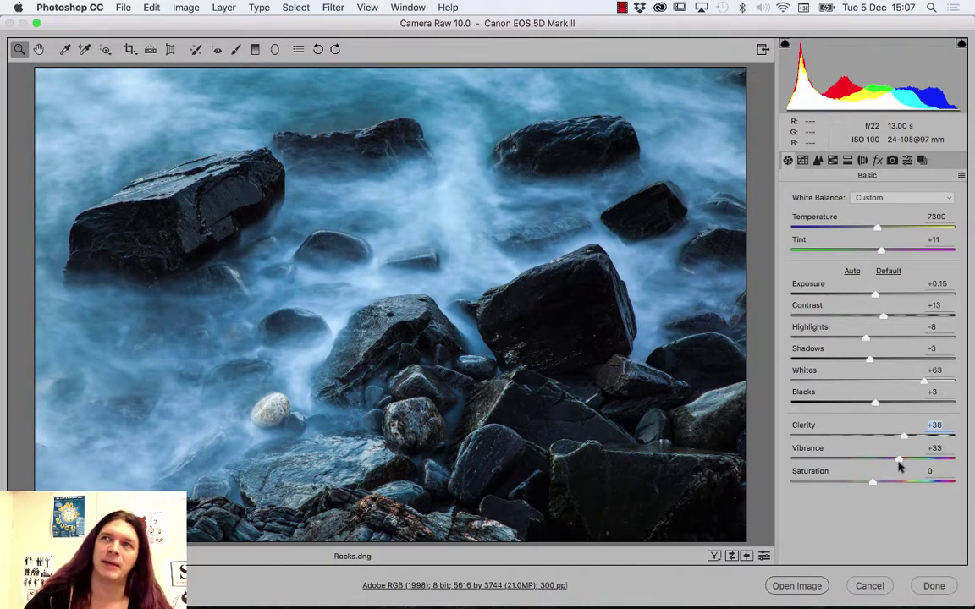
Set Vibrance to +23, Temperature to 7650 and Saturation to +21, after trying Saturation as high as +93.
left_click_drag(899, 466, 893, 464)
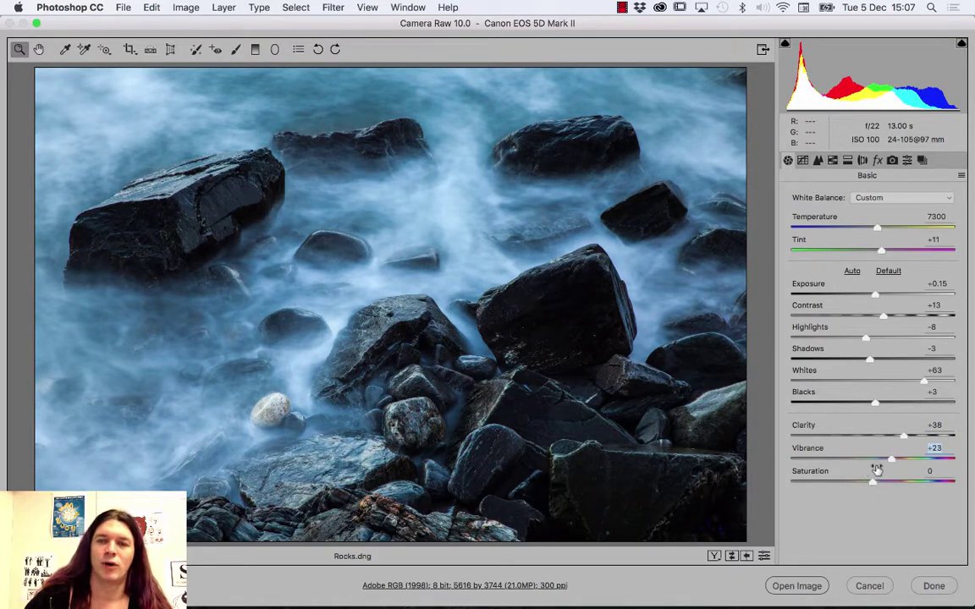
left_click_drag(874, 482, 931, 483)
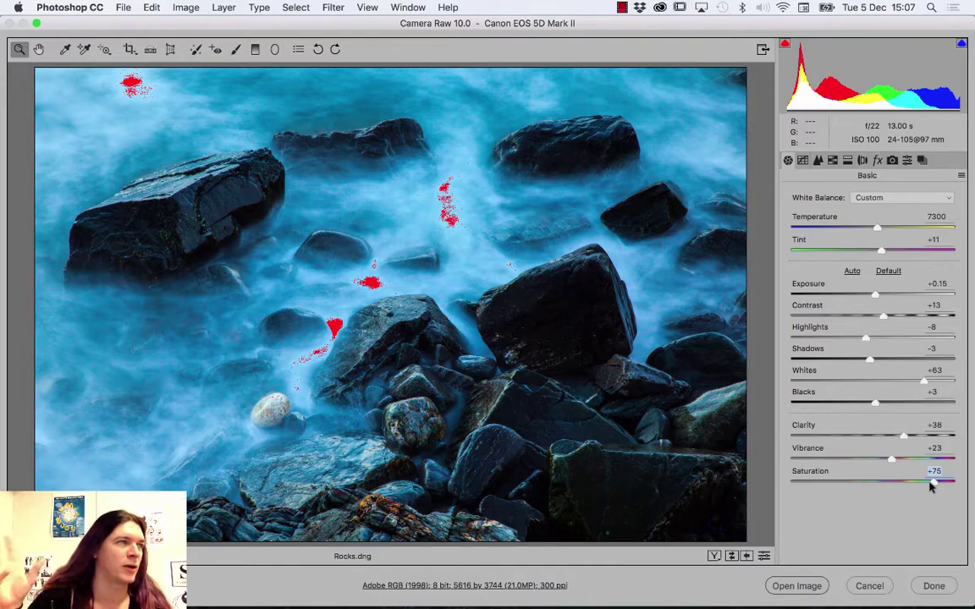
left_click_drag(931, 485, 946, 484)
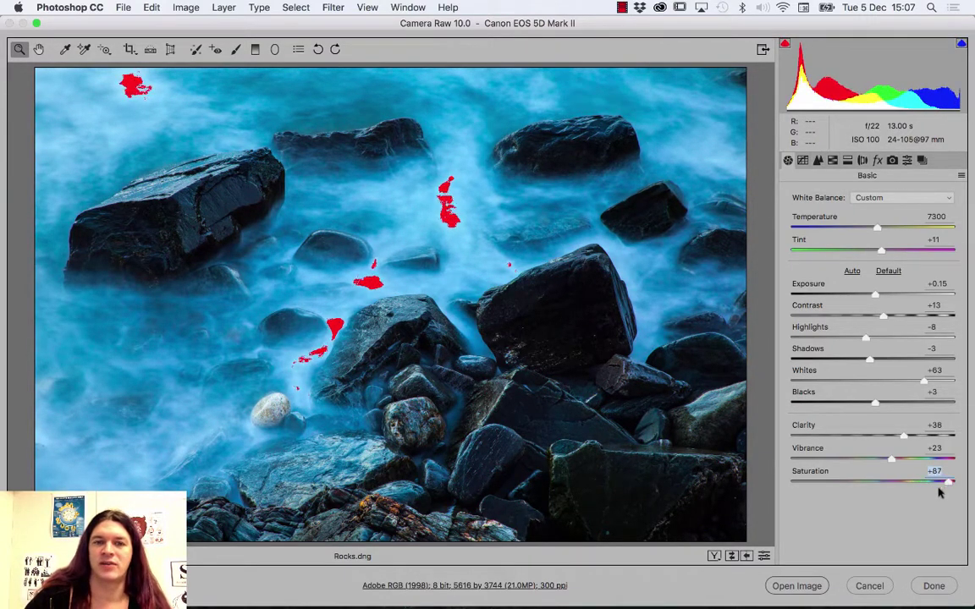
mouse_move(880, 230)
left_mouse_down()
mouse_move(949, 230)
mouse_move(885, 230)
left_mouse_up()
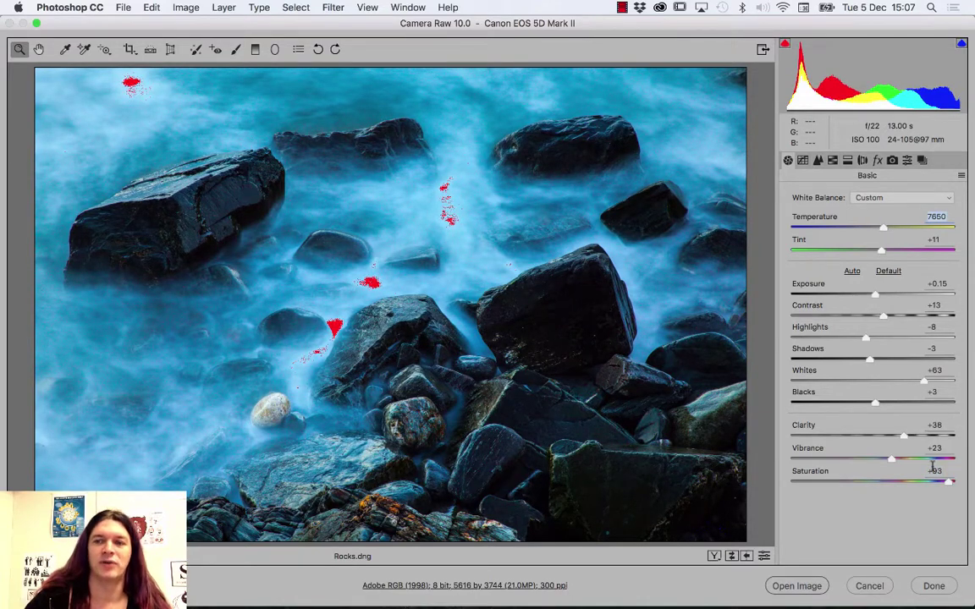
left_click_drag(947, 485, 887, 484)
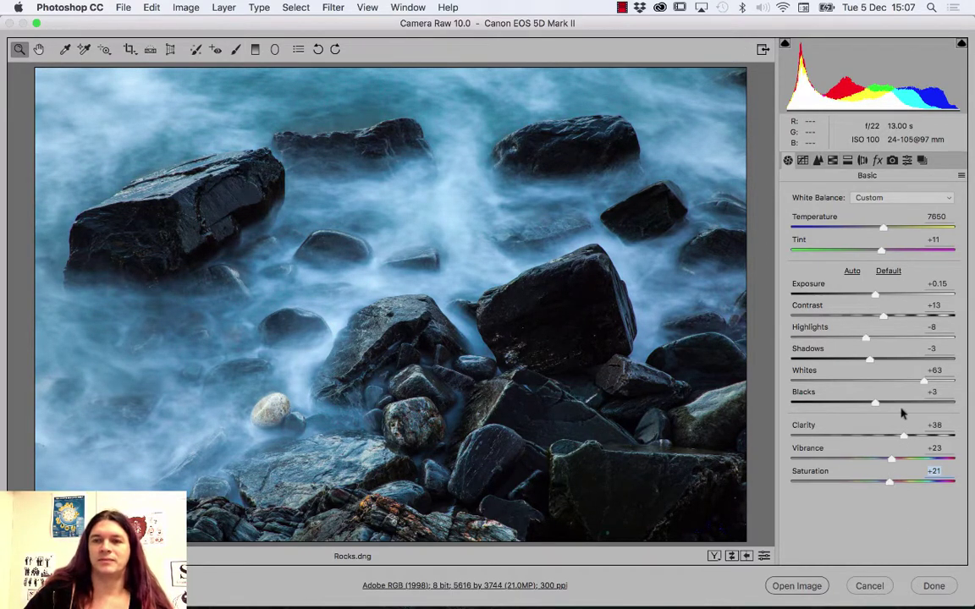
In the parametric tone curve, lower Highlights to -34 and shift the middle region divider to 66 and the darkest divider toward the midtones.
left_click(803, 161)
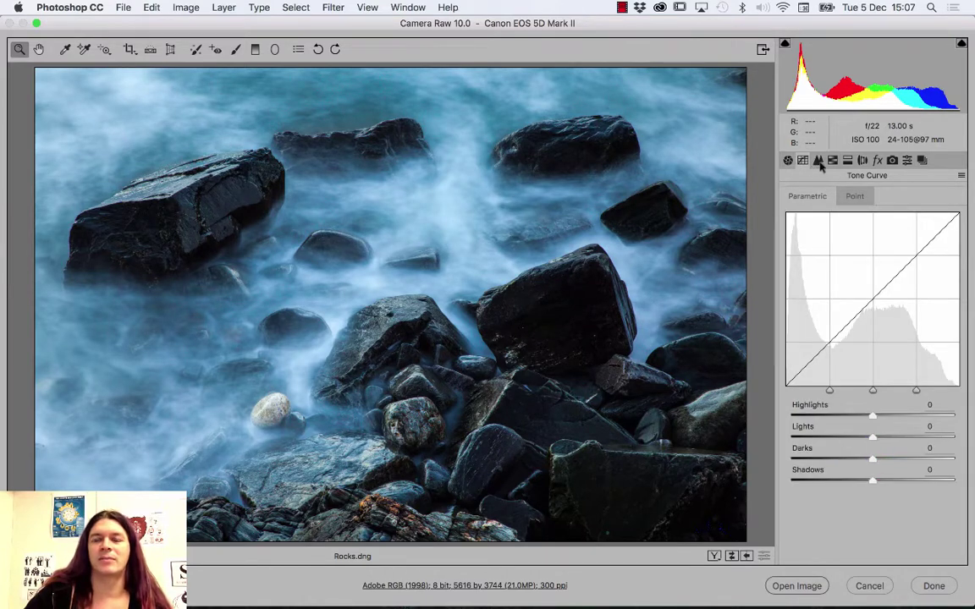
left_click(788, 160)
left_click(803, 161)
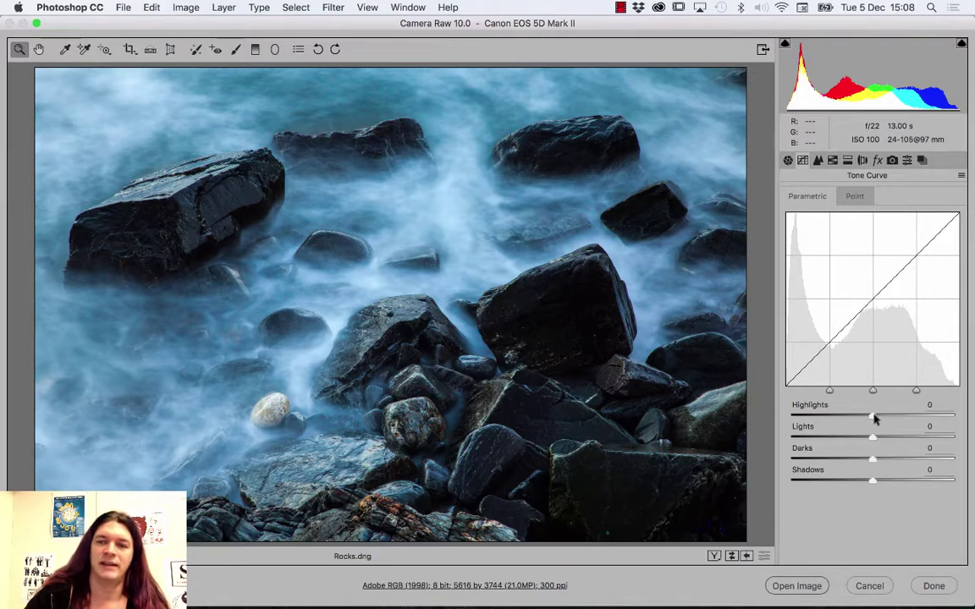
left_click_drag(875, 415, 845, 417)
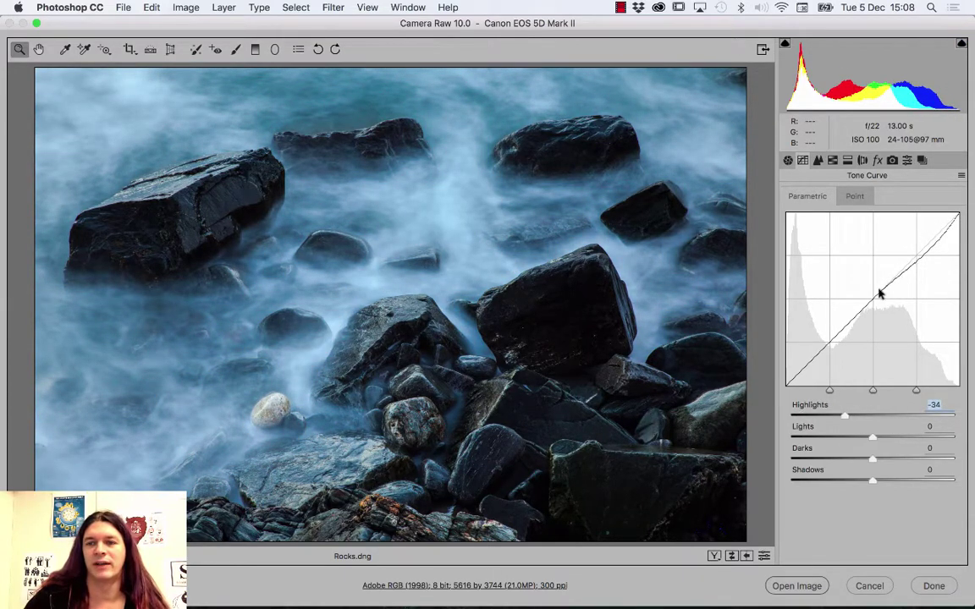
left_click_drag(875, 391, 900, 391)
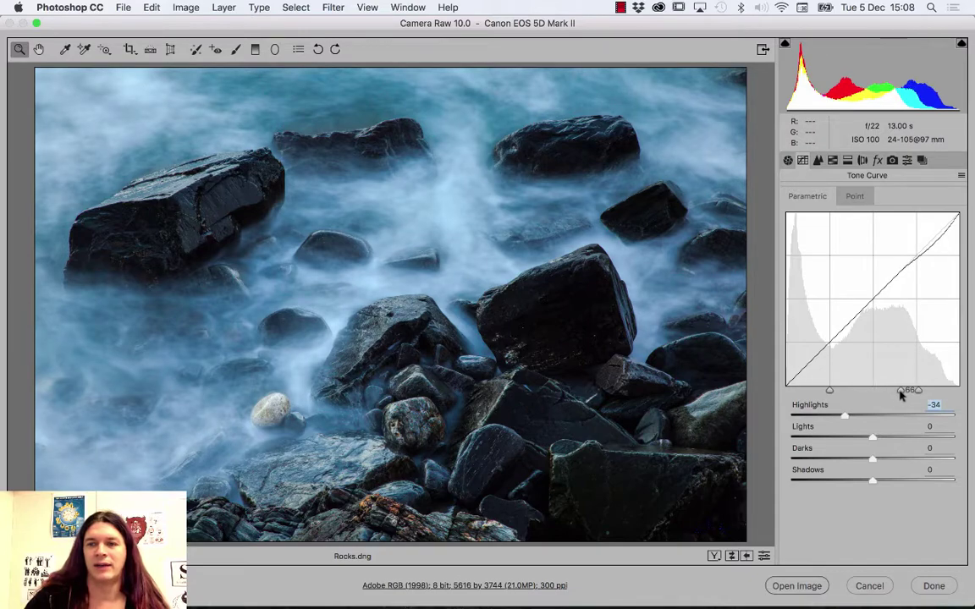
left_click_drag(831, 391, 848, 391)
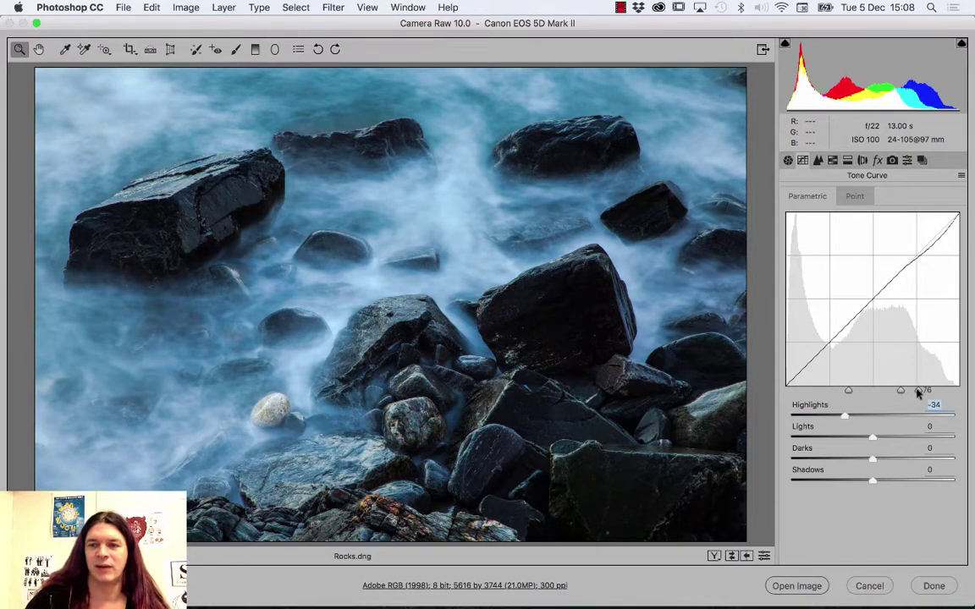
Try the tone curve with the brightest divider moved outward, Darks at -59 and Shadows at +32, and undo these changes.
left_click_drag(918, 391, 940, 391)
left_click_drag(872, 457, 825, 459)
left_click_drag(875, 483, 899, 481)
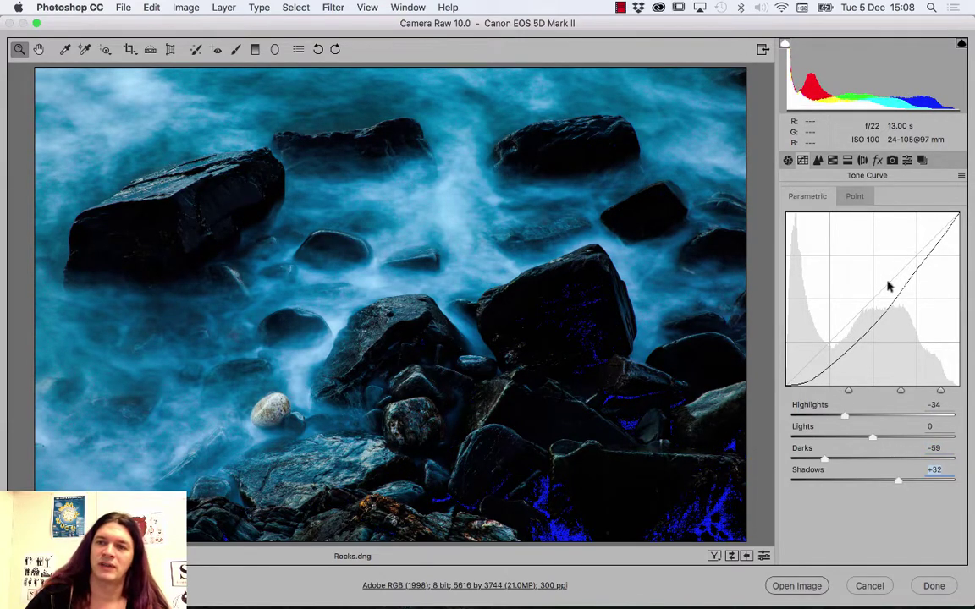
type("0")
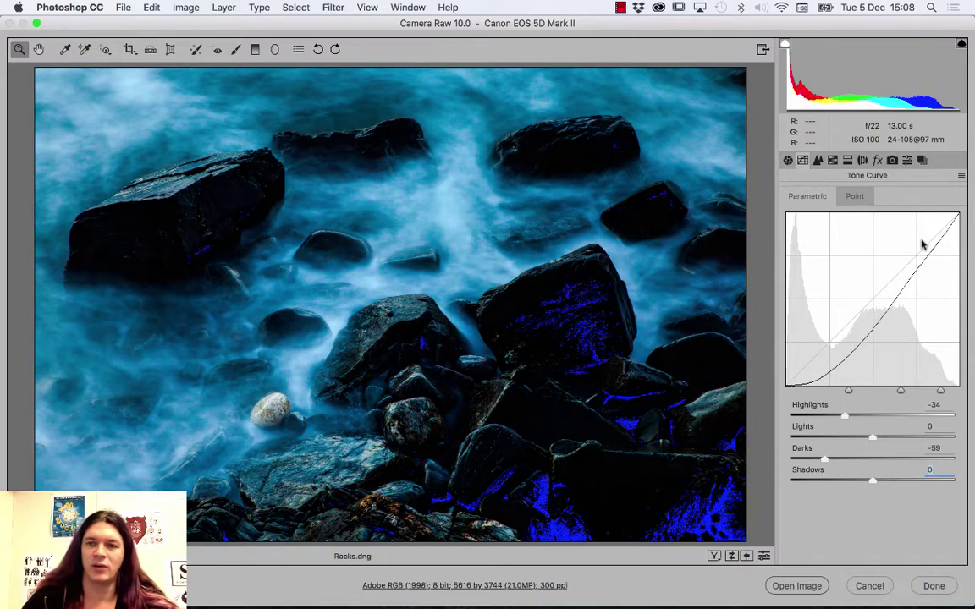
key("shift+Tab")
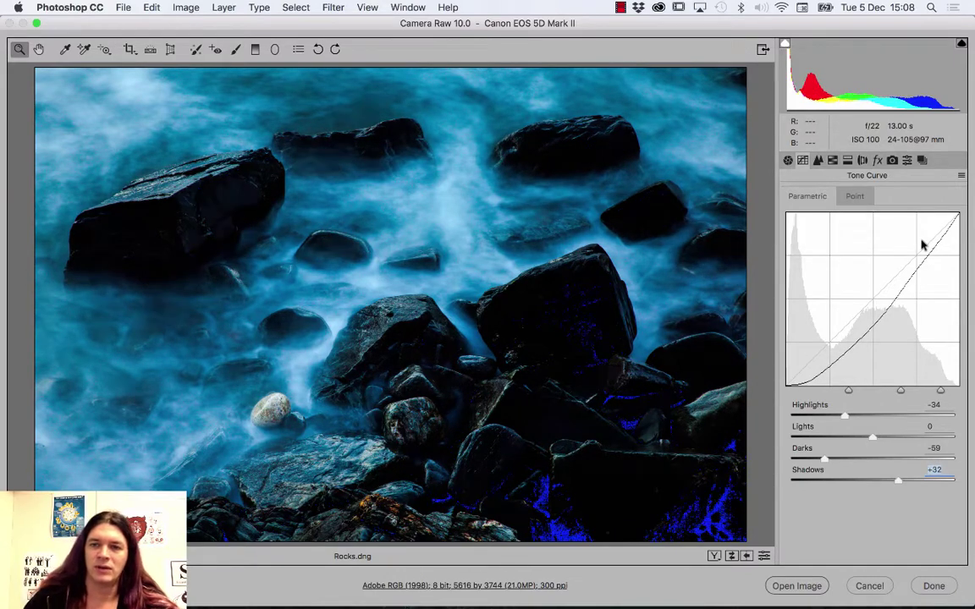
type("0")
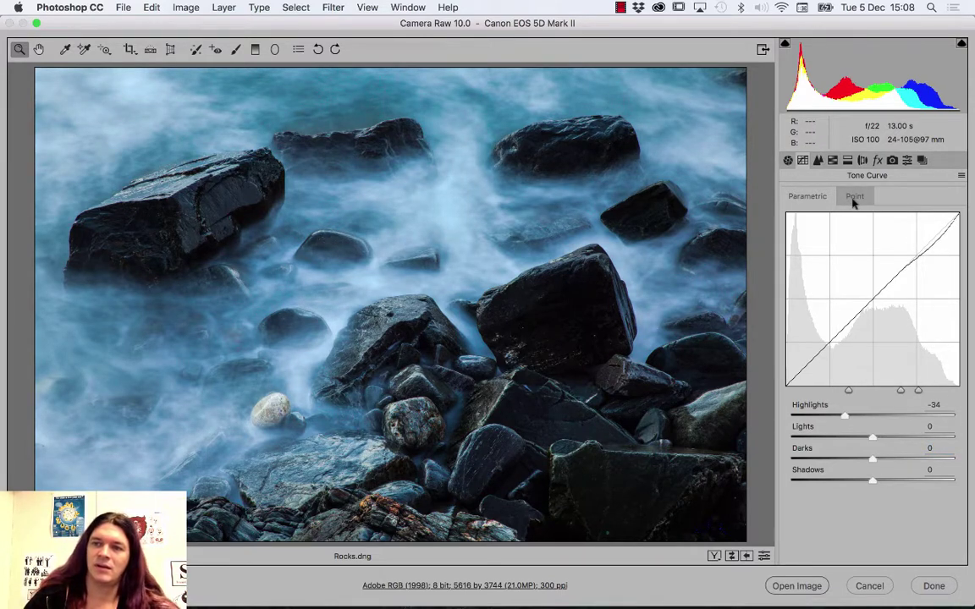
Undo the remaining parametric tone curve changes and open the sharpening and noise reduction settings.
key("super+alt+z")
key("super+alt+z")
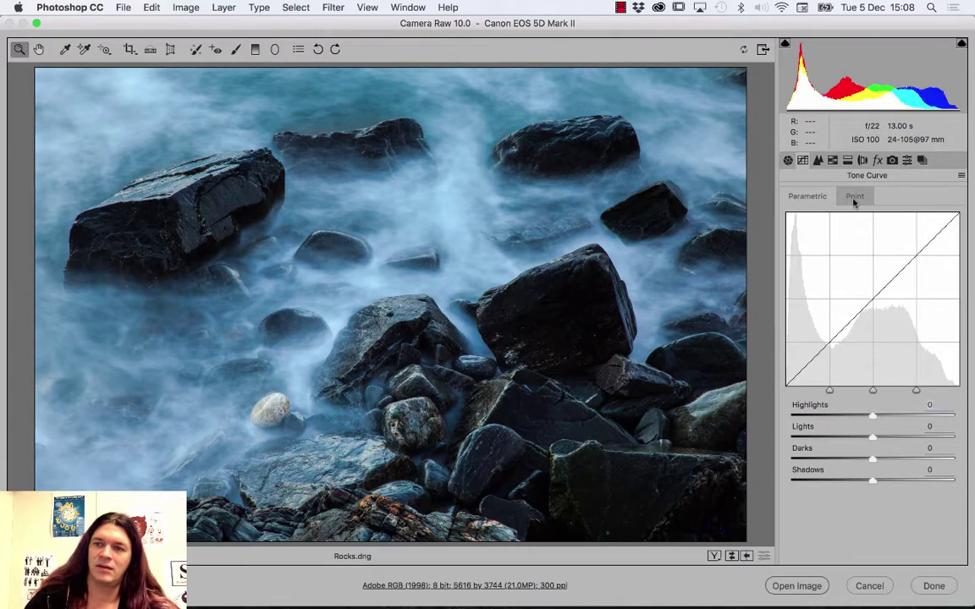
left_click(818, 161)
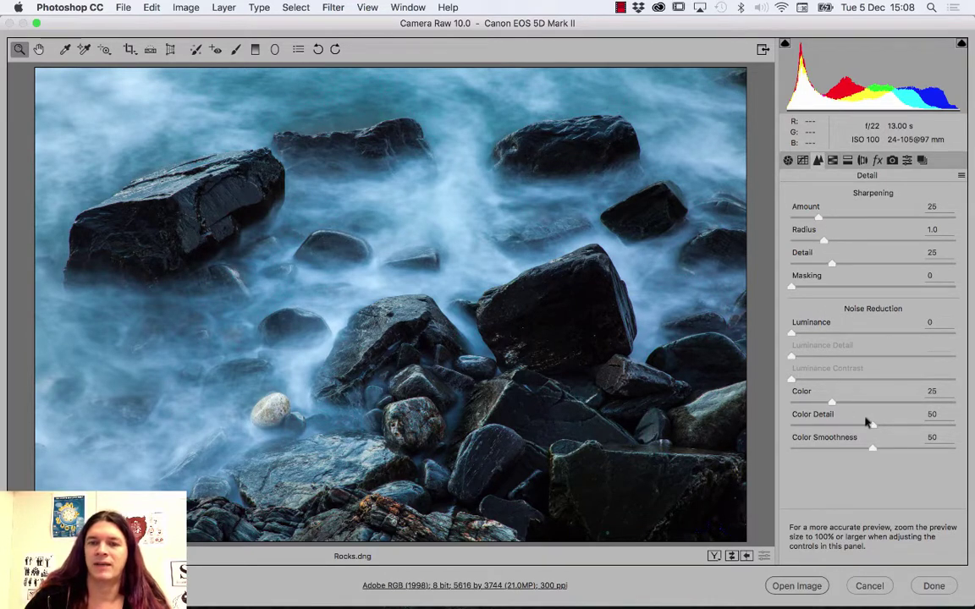
In the HSL hue adjustments, set Reds to +73, Oranges to +6 and Purples to -3.
left_click(833, 162)
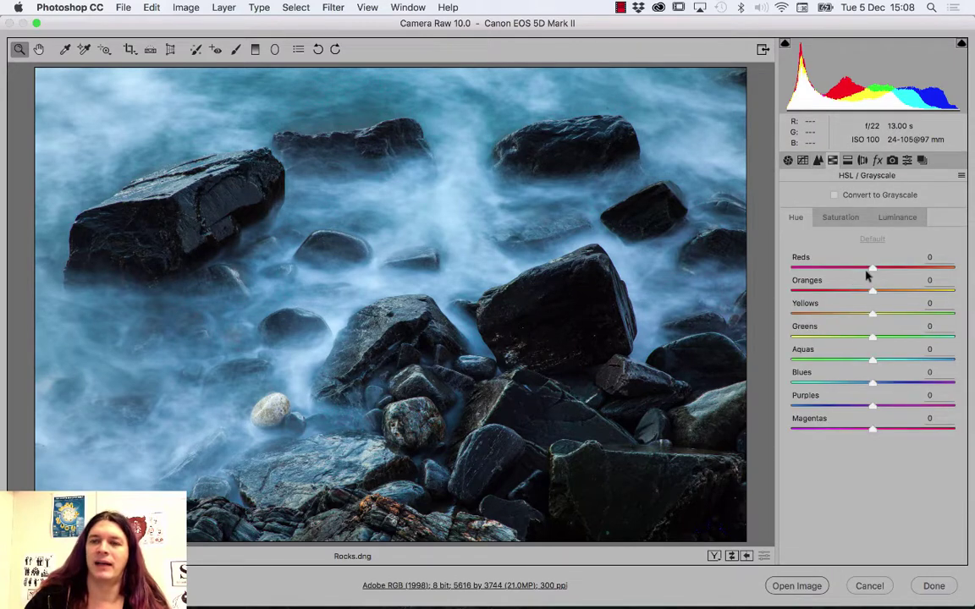
left_click_drag(868, 269, 933, 269)
mouse_move(881, 294)
left_mouse_down()
mouse_move(916, 289)
mouse_move(877, 292)
left_mouse_up()
mouse_move(866, 407)
left_mouse_down()
mouse_move(829, 407)
mouse_move(869, 407)
left_mouse_up()
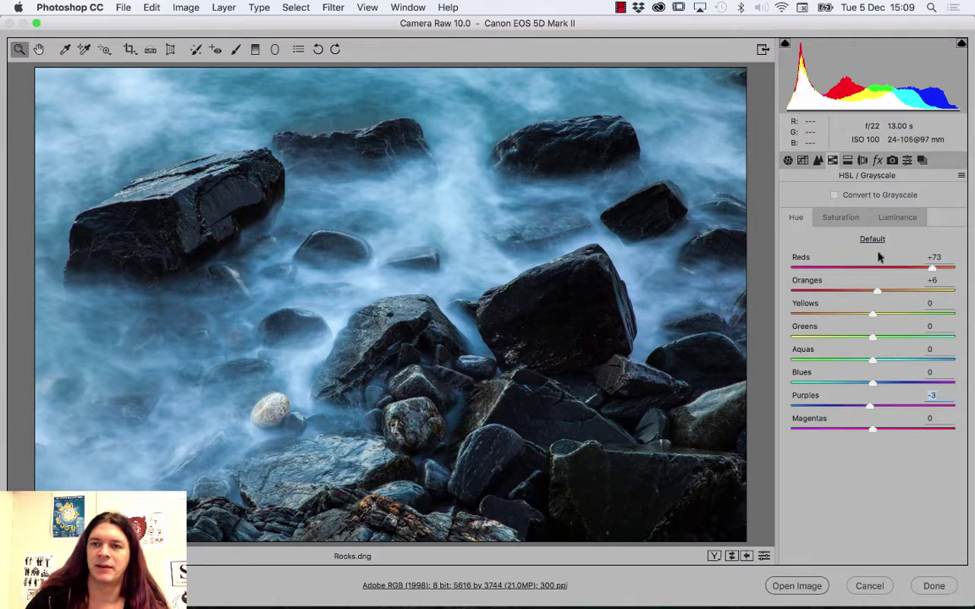
Try converting the rocks image to grayscale with Reds at +3 in the grayscale mix, and return to color.
left_click(834, 195)
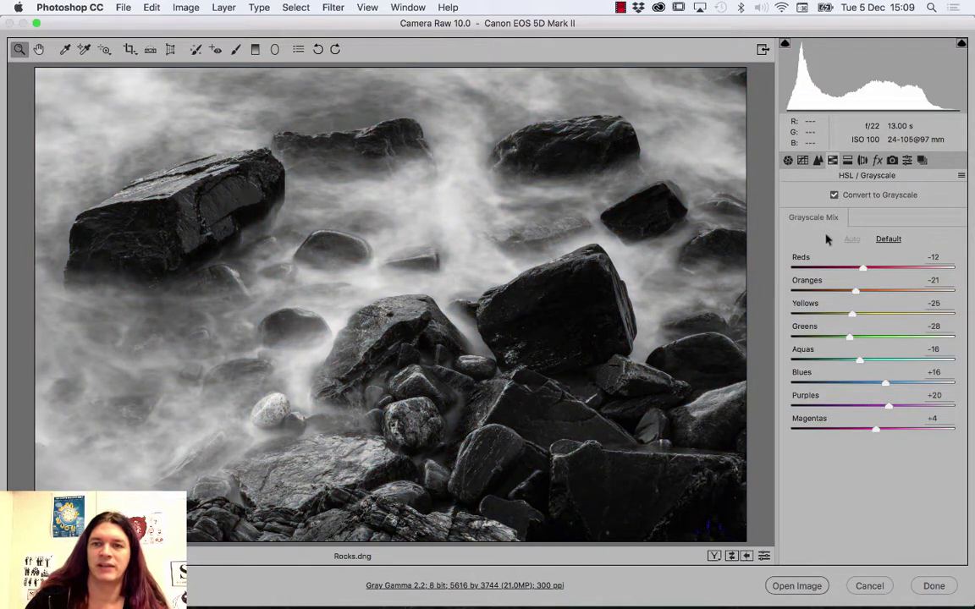
mouse_move(865, 270)
left_mouse_down()
mouse_move(913, 271)
mouse_move(828, 270)
mouse_move(875, 270)
left_mouse_up()
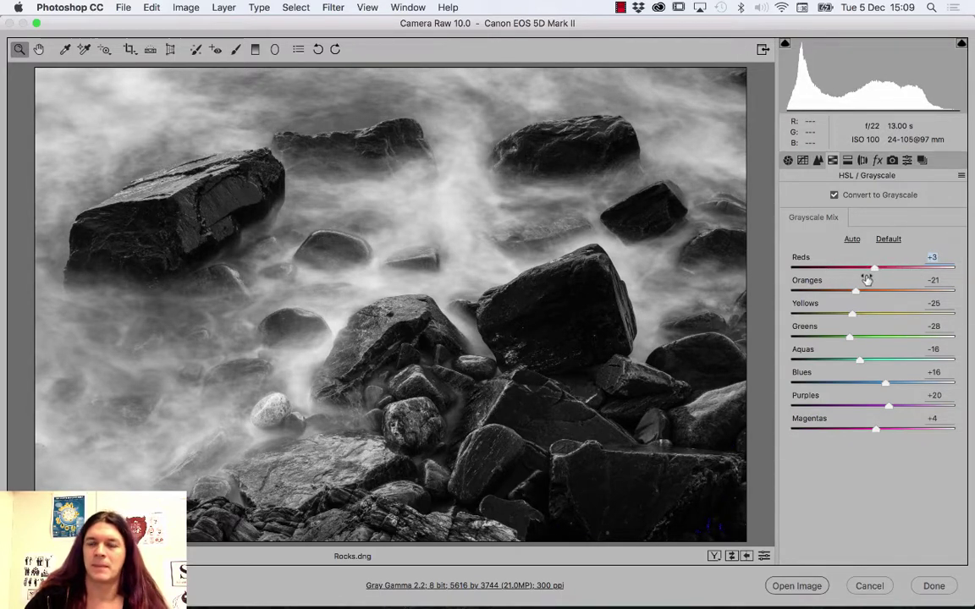
left_click(835, 196)
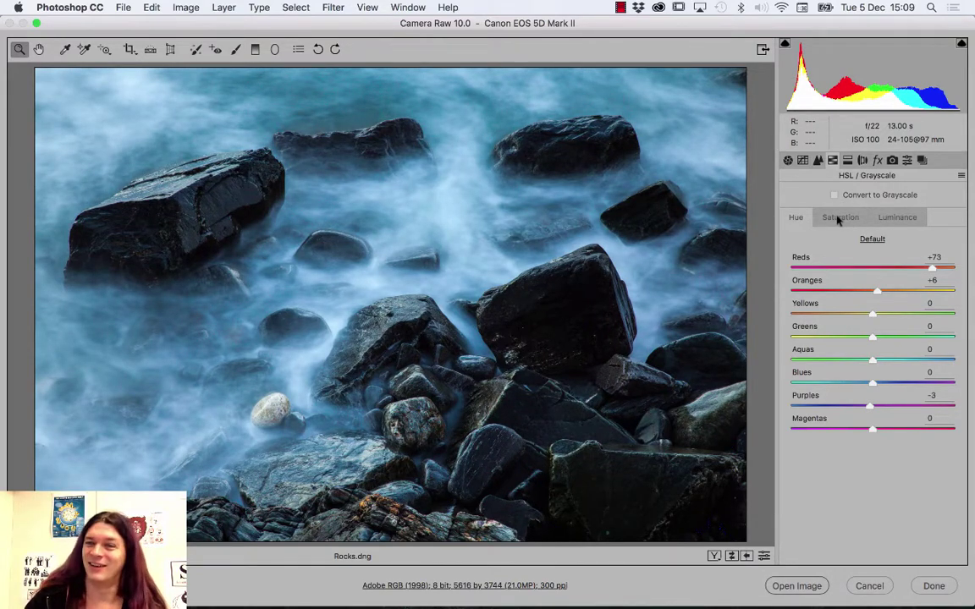
Set the Reds hue to +6 and look through the HSL saturation and luminance adjustments.
left_click_drag(900, 271, 878, 271)
left_click(840, 217)
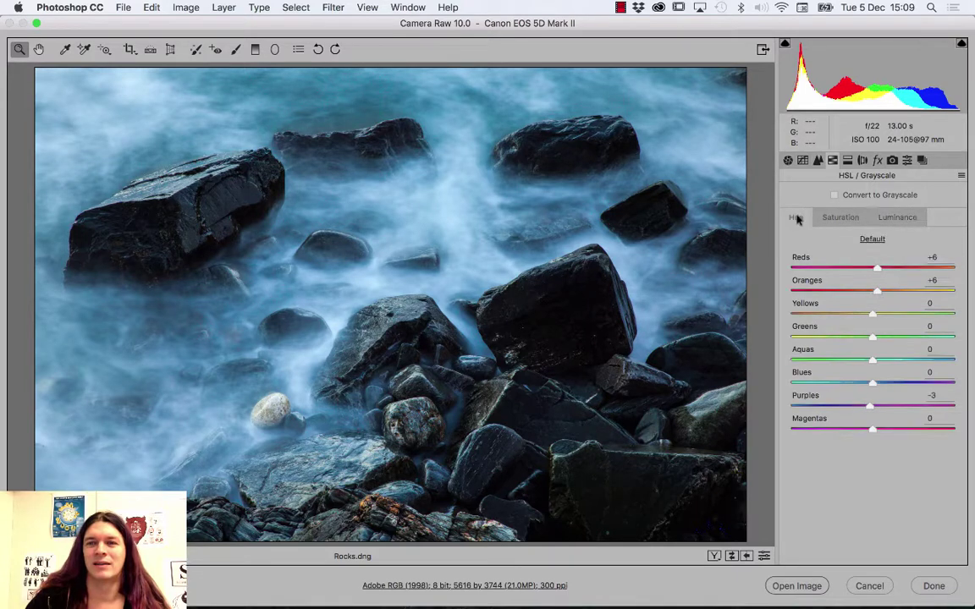
left_click(866, 222)
left_click(846, 219)
left_click(865, 222)
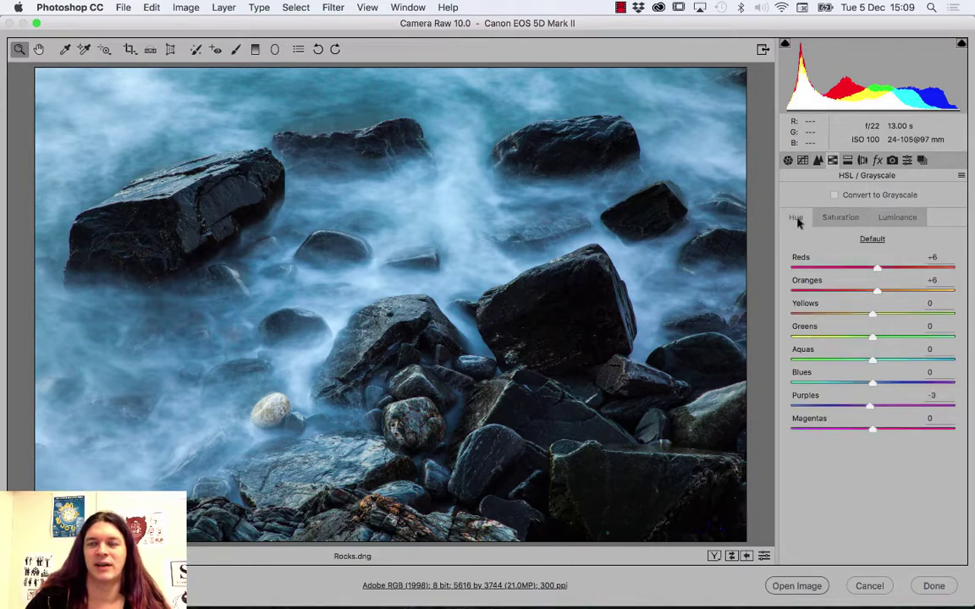
left_click(844, 220)
left_click(880, 220)
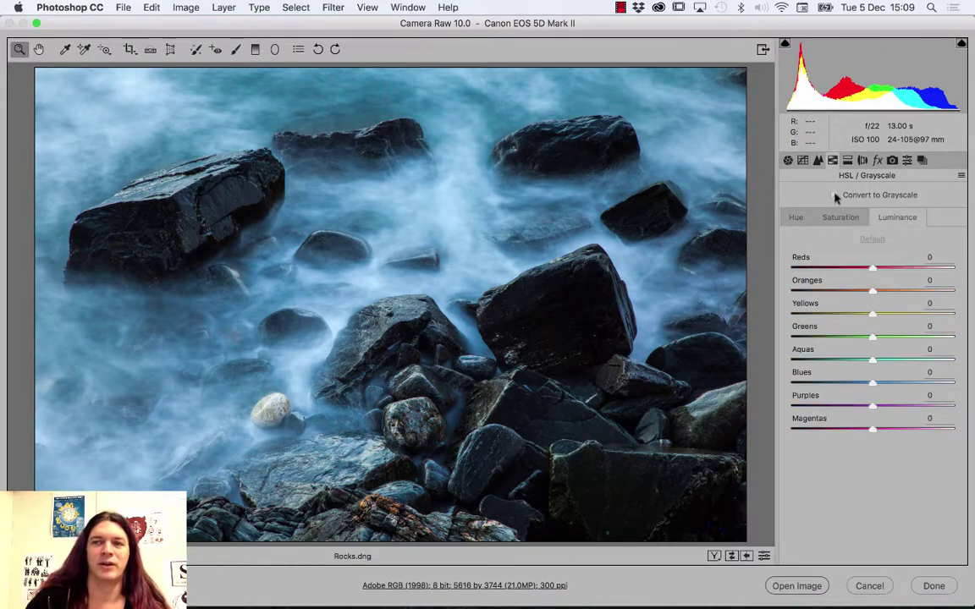
Try the Split Toning highlights hue and saturation, return both to 0, and view the lens correction options.
left_click(860, 161)
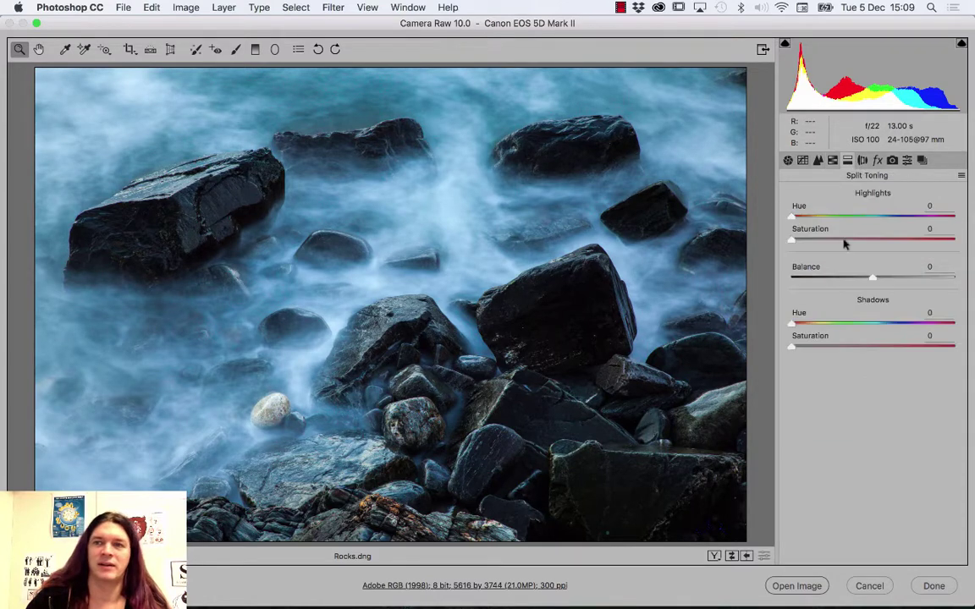
left_click_drag(792, 217, 784, 238)
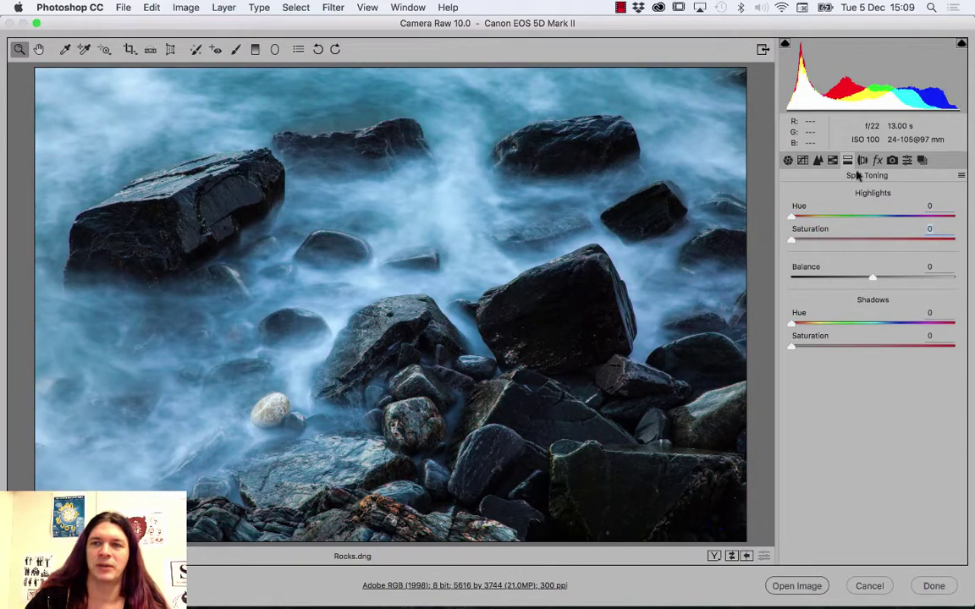
left_click(862, 161)
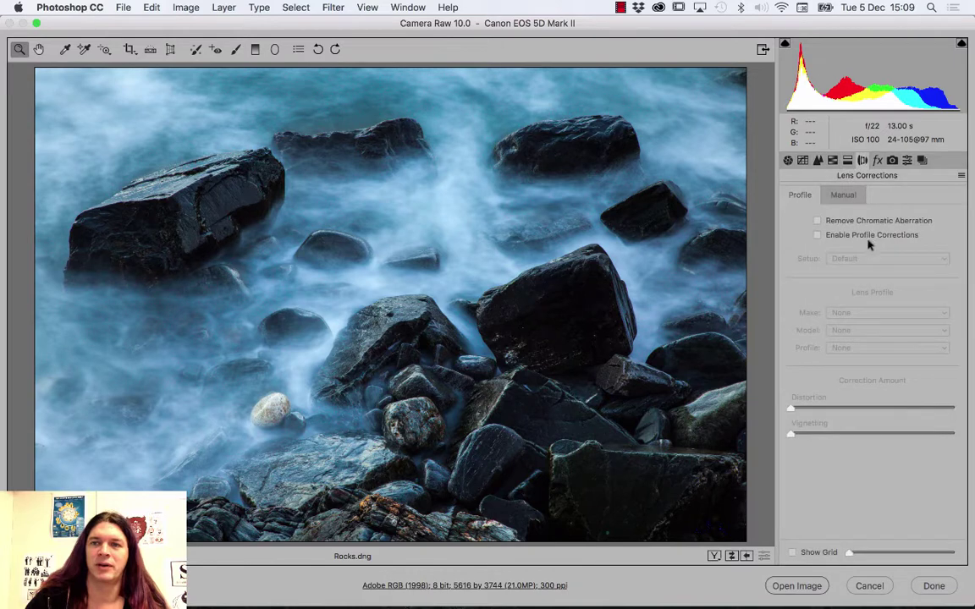
Try Dehaze at +1, reduce it to -1, and view the Camera Calibration options.
left_click(876, 161)
mouse_move(869, 222)
left_mouse_down()
mouse_move(816, 214)
mouse_move(928, 223)
mouse_move(807, 222)
mouse_move(868, 222)
mouse_move(809, 224)
mouse_move(862, 236)
left_mouse_up()
left_click(891, 160)
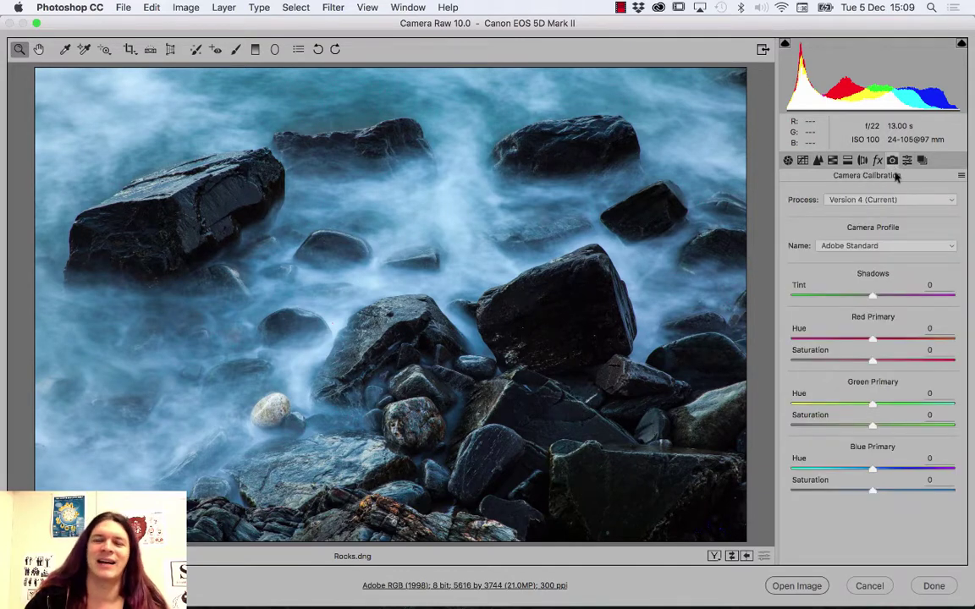
left_click(879, 161)
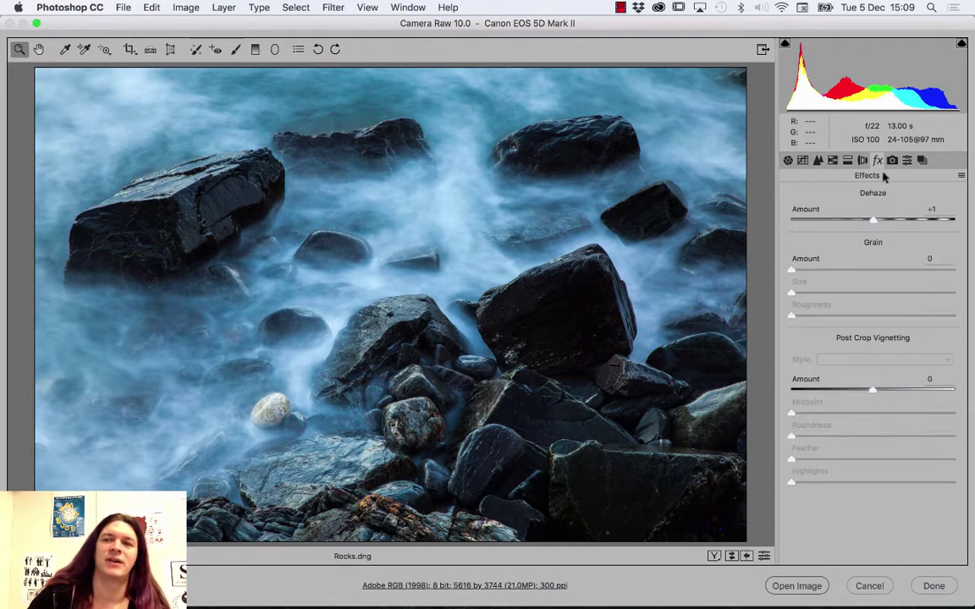
left_click_drag(872, 222, 868, 218)
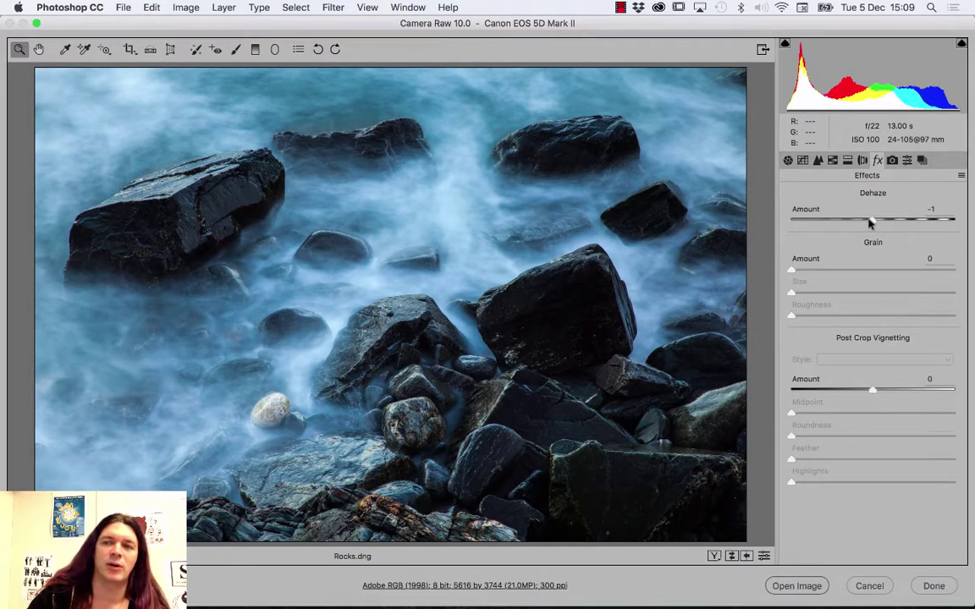
left_click(892, 161)
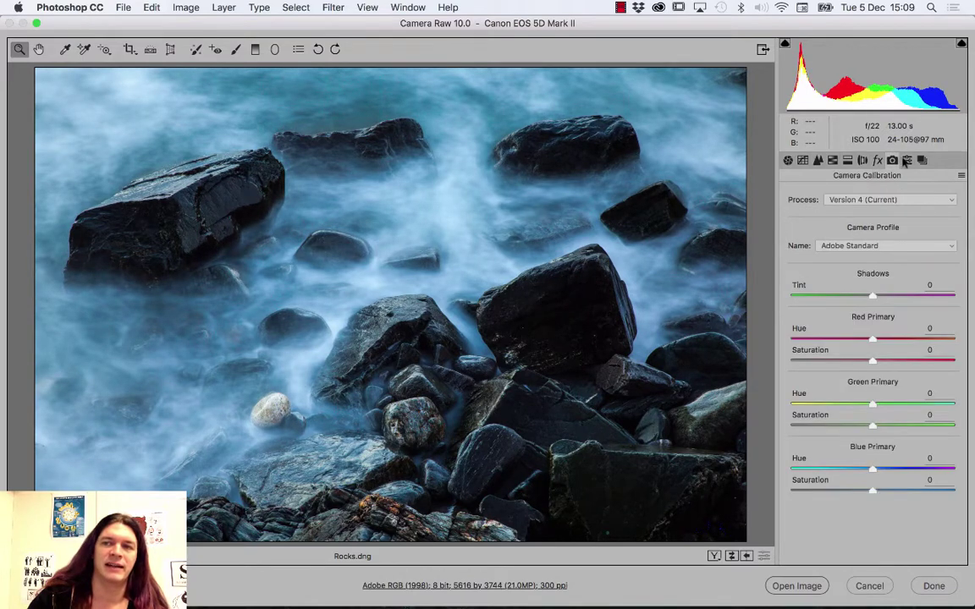
Review the Presets, Basic, Tone Curve and Detail settings and the commands for saving, loading and resetting Camera Raw settings.
left_click(906, 160)
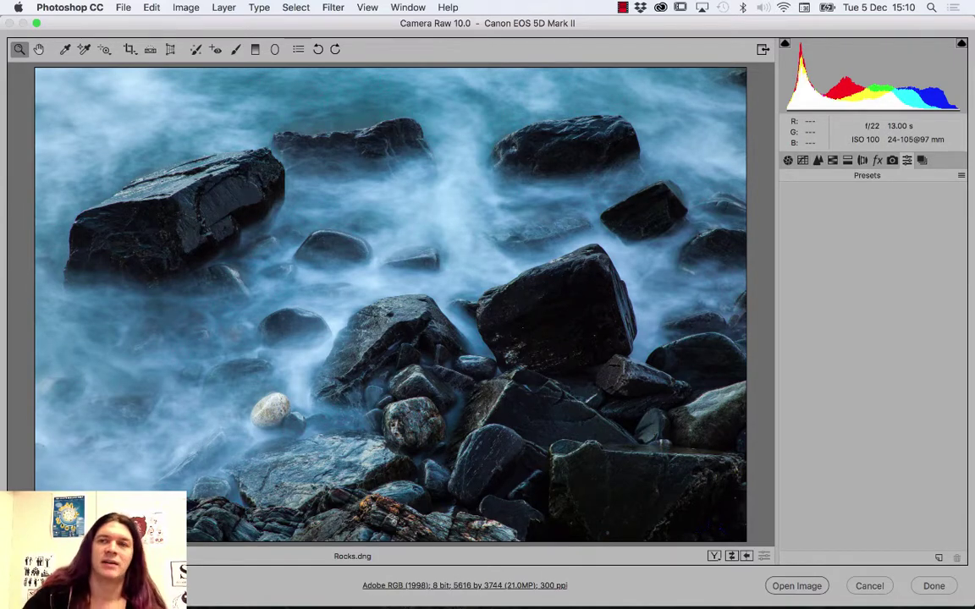
left_click(787, 160)
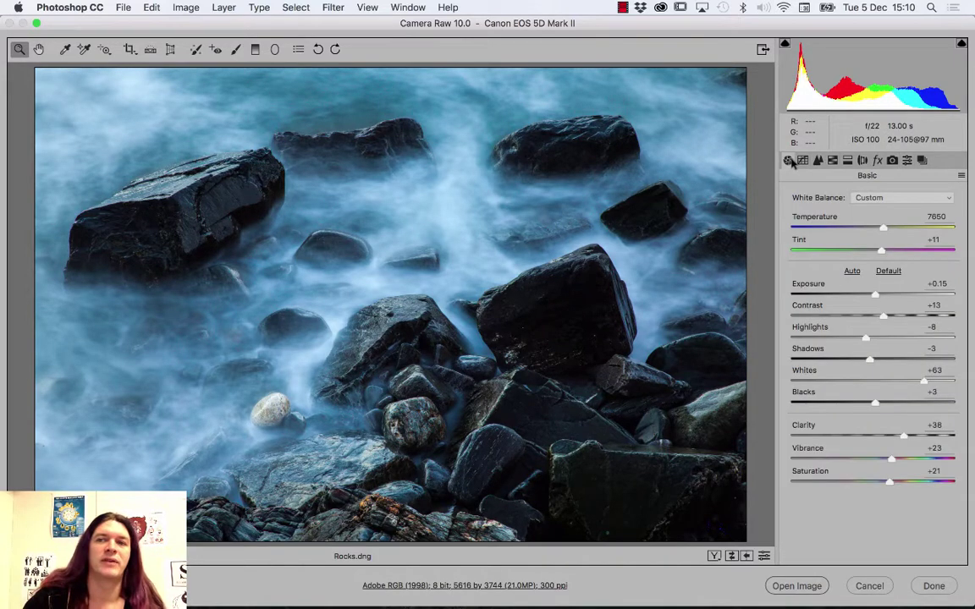
left_click(802, 160)
left_click(818, 160)
left_click(802, 160)
left_click(787, 161)
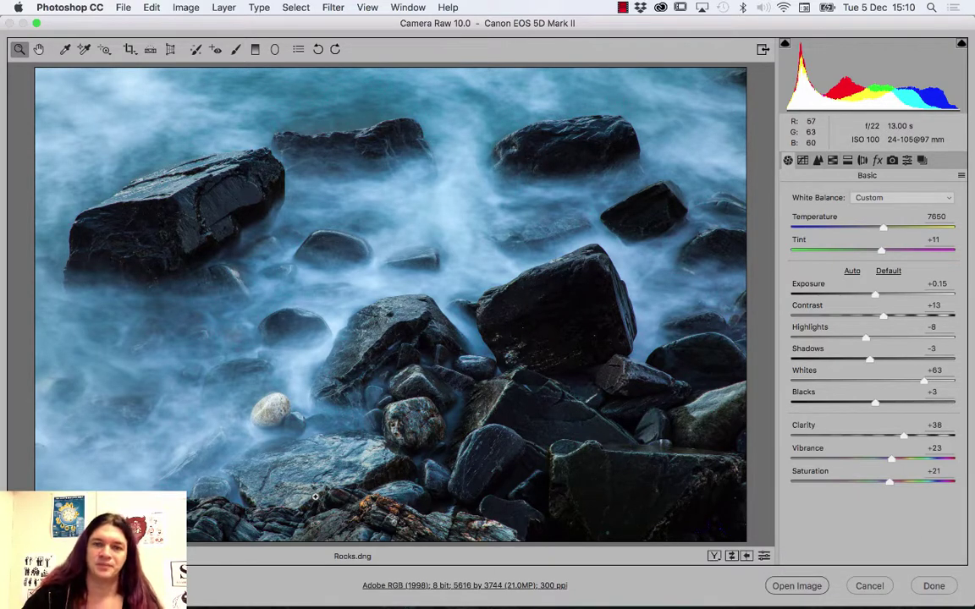
left_click(961, 176)
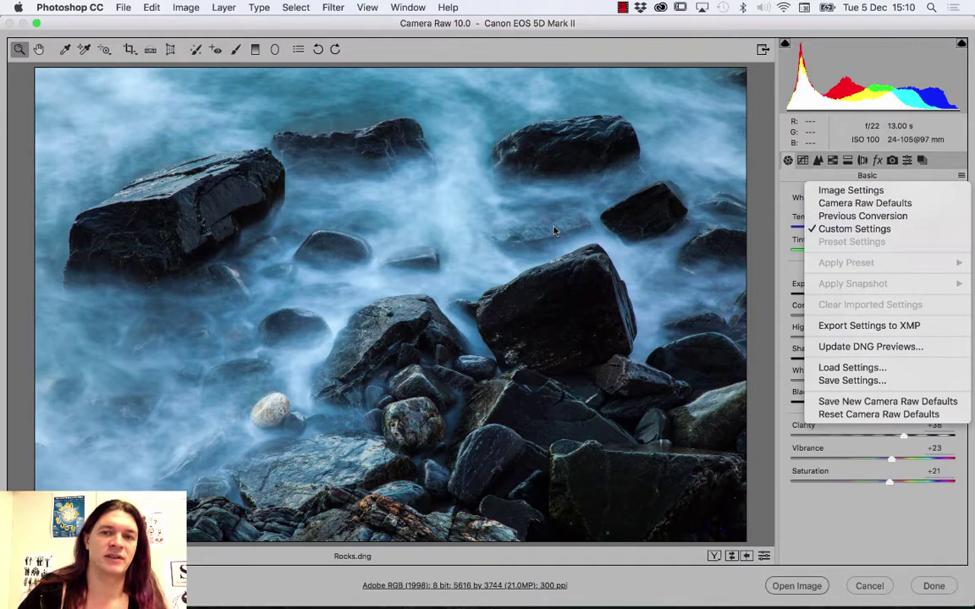
left_click(499, 203)
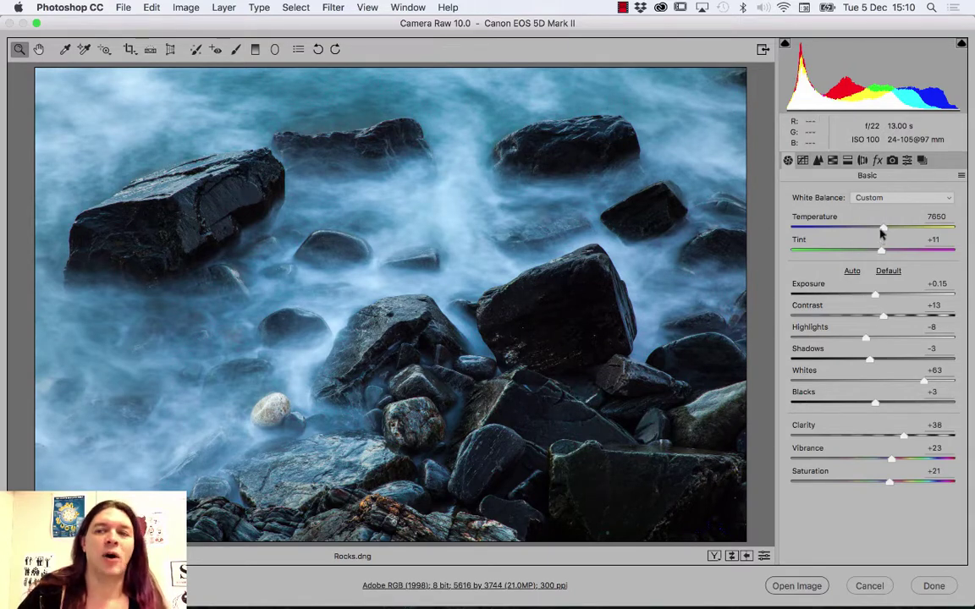
Try Temperature at 5200, undo the change, and open the adjusted rocks image in Photoshop.
left_click_drag(881, 228, 843, 227)
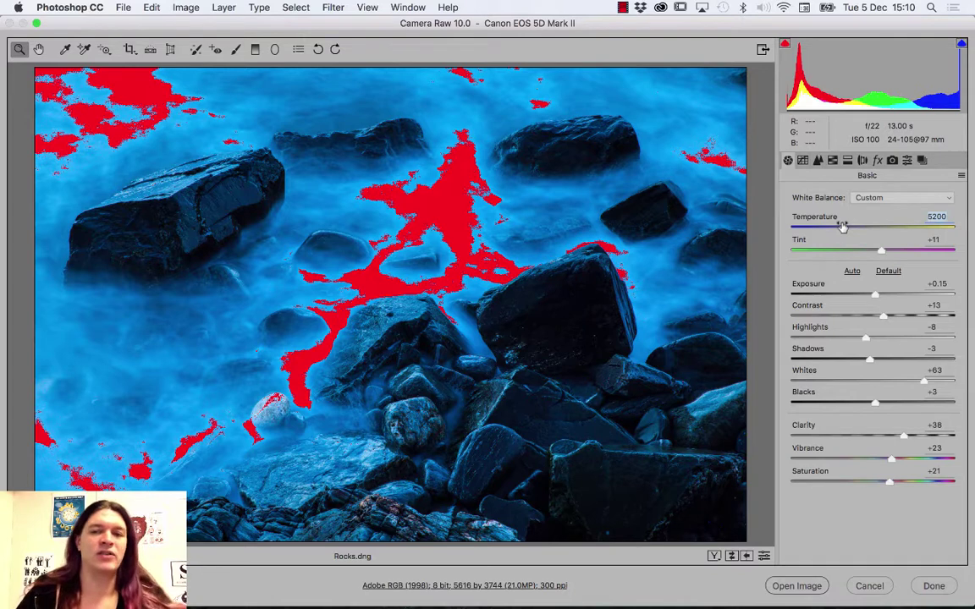
key("super+z")
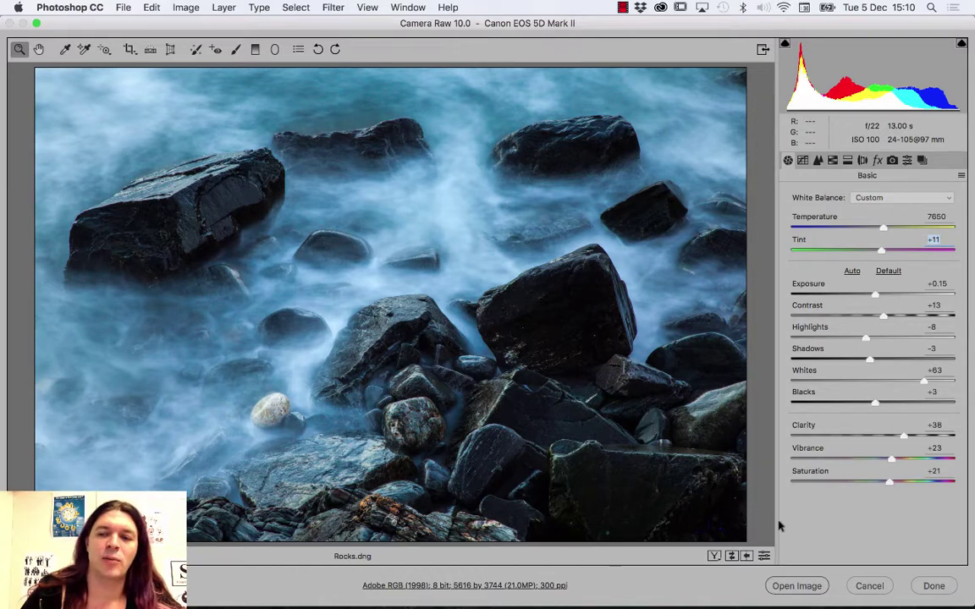
left_click(782, 585)
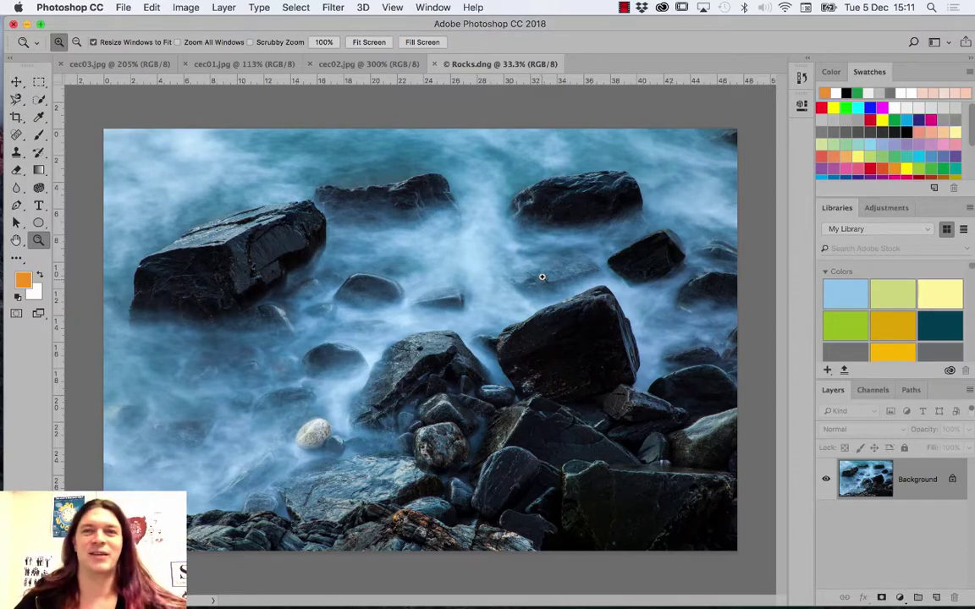
Close Rocks.dng without saving, along with the open cec02.jpg, cec01.jpg and cec03.jpg documents.
mouse_move(250, 604)
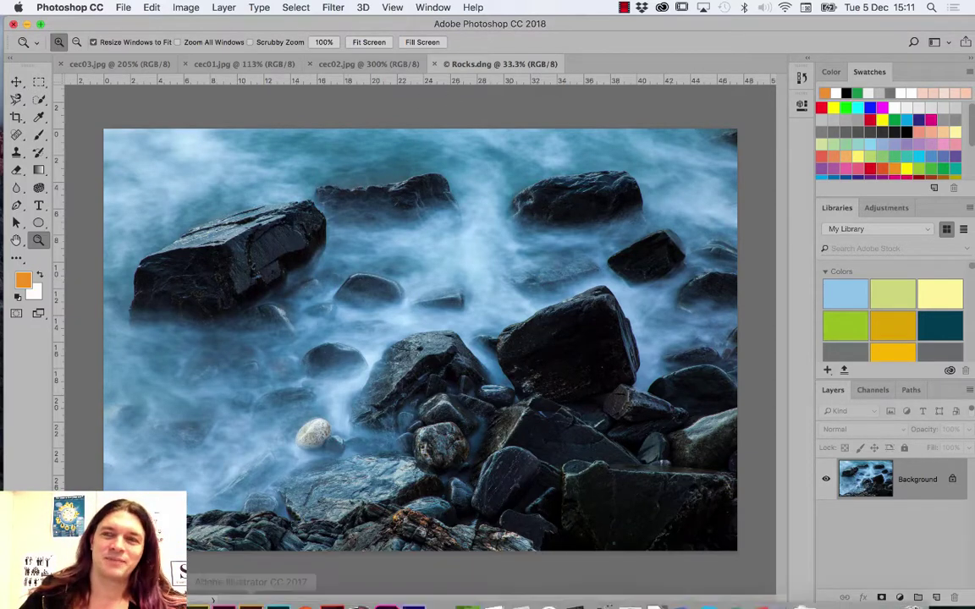
left_click(434, 65)
left_click(440, 220)
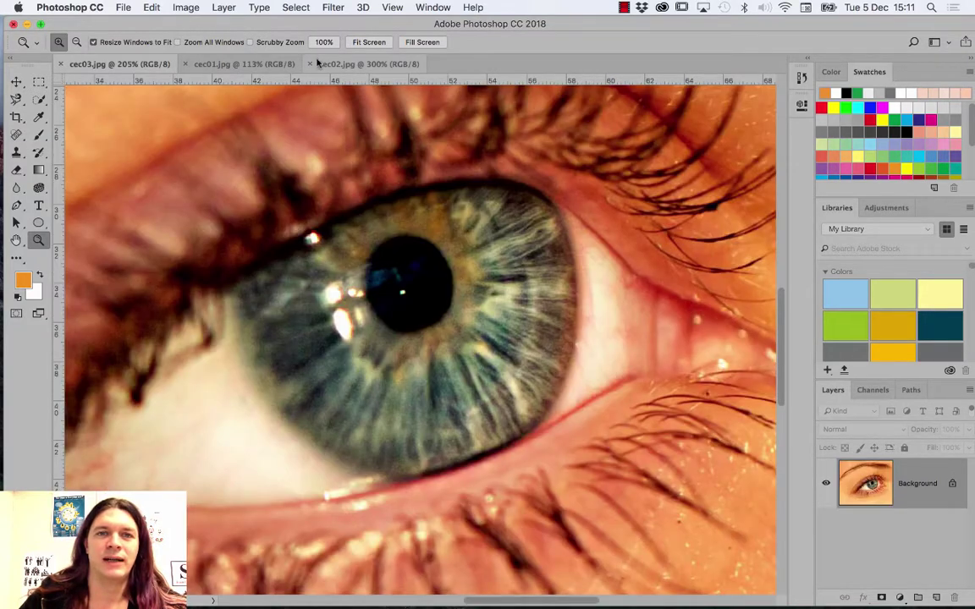
left_click(312, 64)
left_click(184, 64)
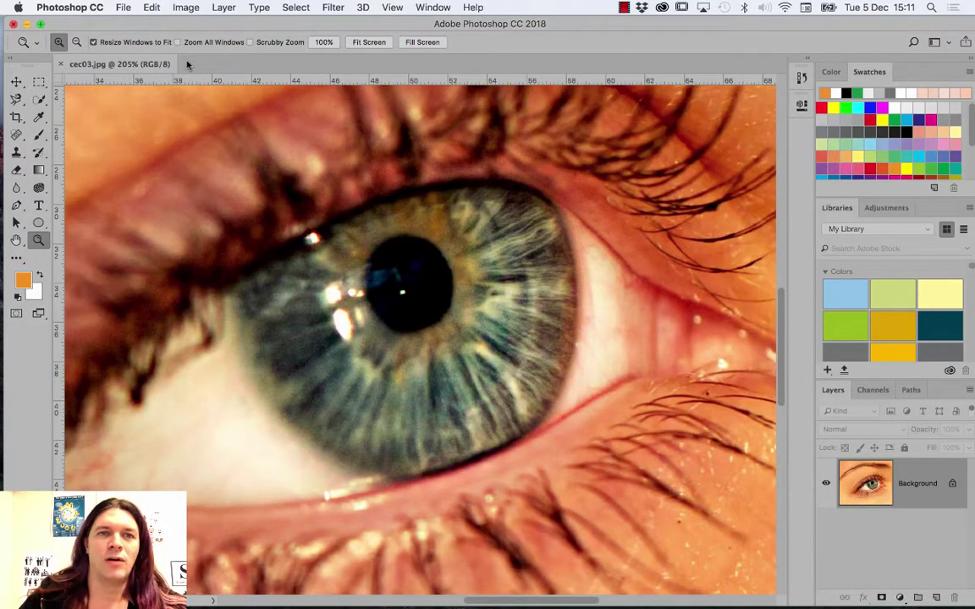
left_click(60, 64)
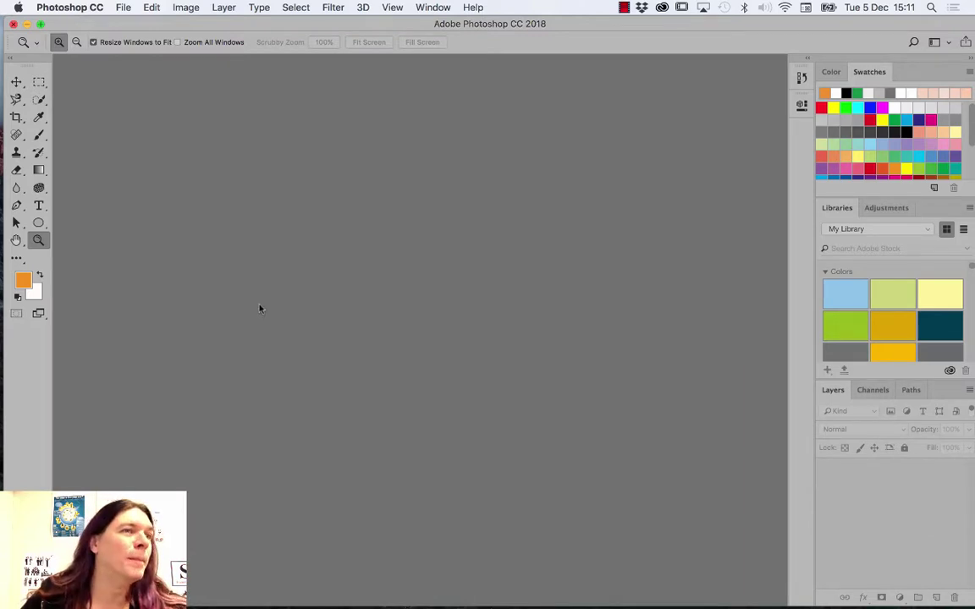
Switch to Adobe Bridge and preview Door.dng and Courtyard.dng in the Raw_Lense folder.
mouse_move(442, 600)
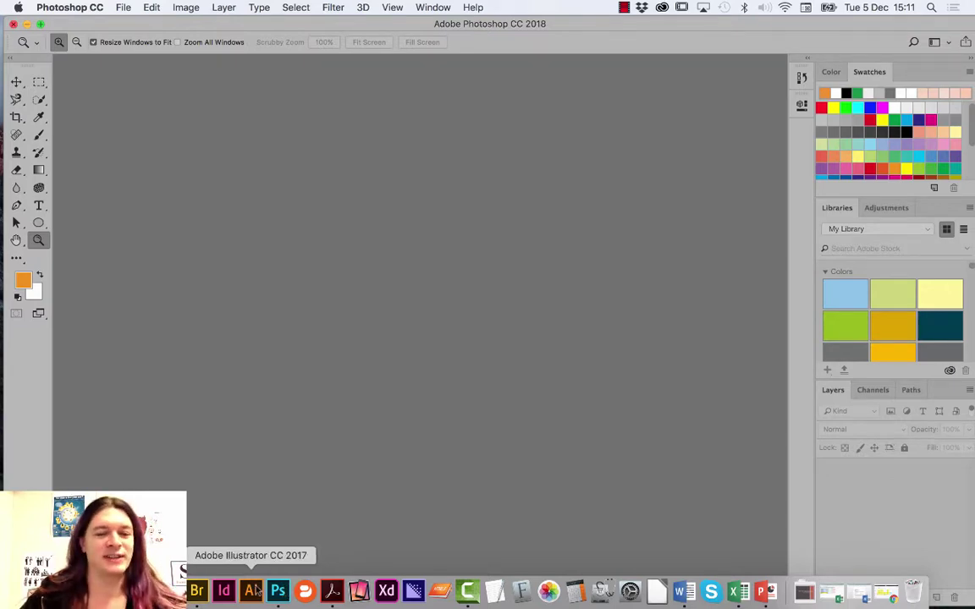
left_click(196, 591)
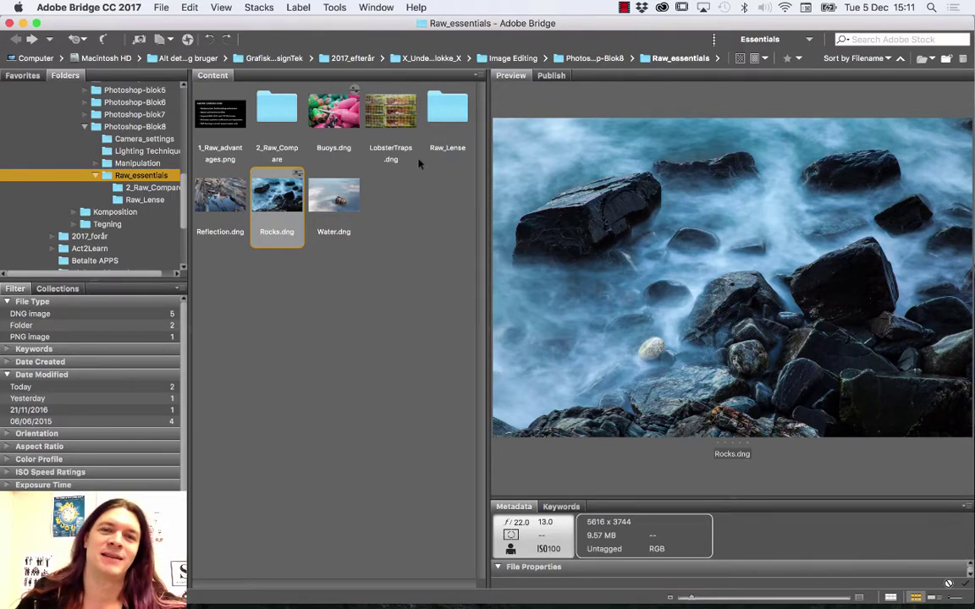
left_click(433, 113)
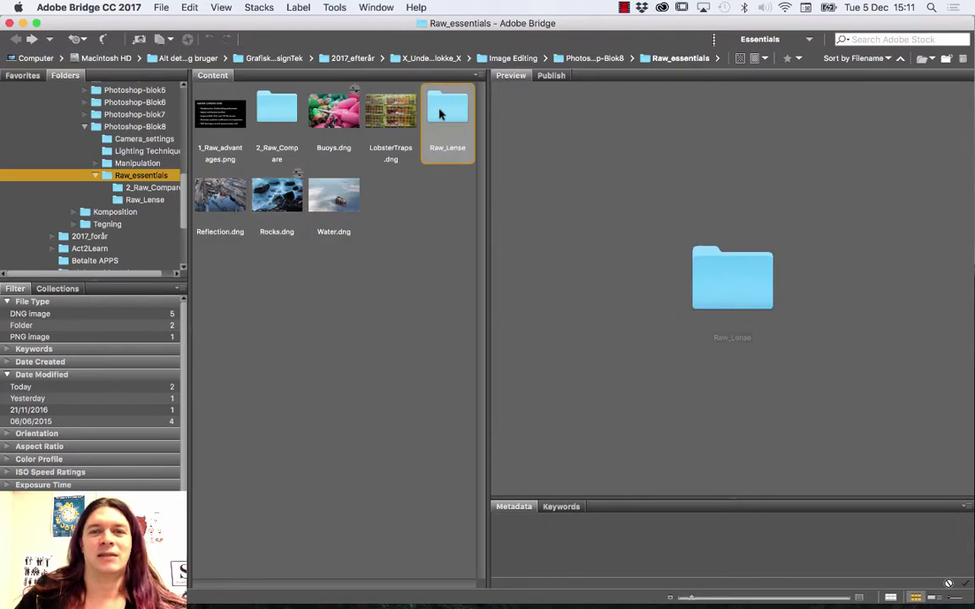
double_click(434, 112)
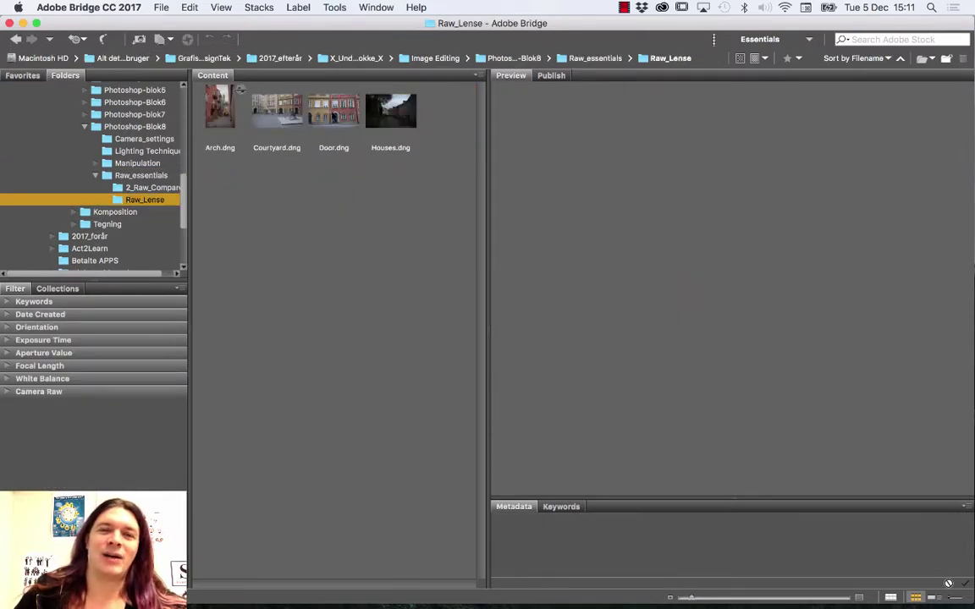
left_click(335, 123)
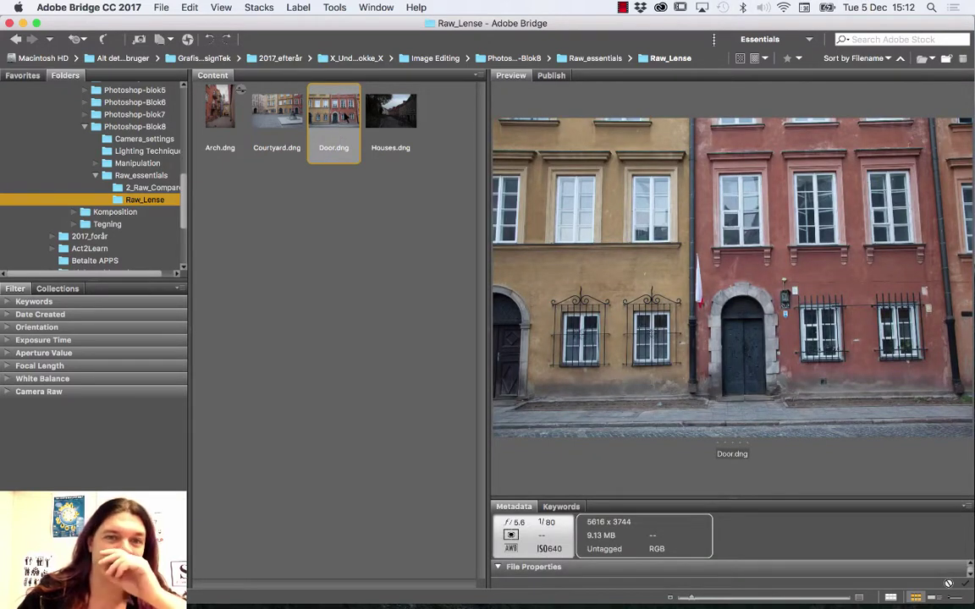
left_click(261, 108)
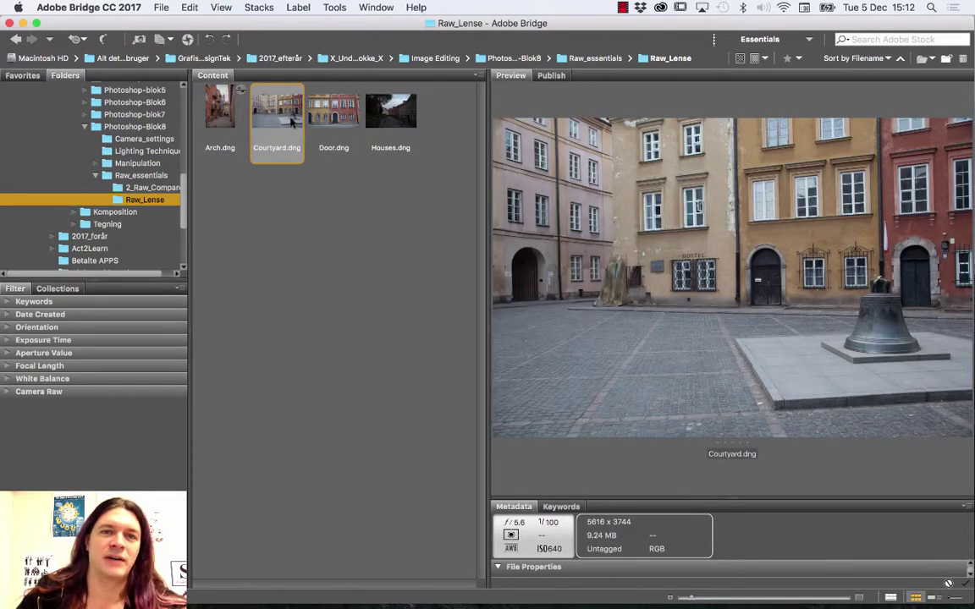
Preview Arch.dng and Houses.dng in the Raw_Lense folder, and open Door.dng in Camera Raw.
key("Left")
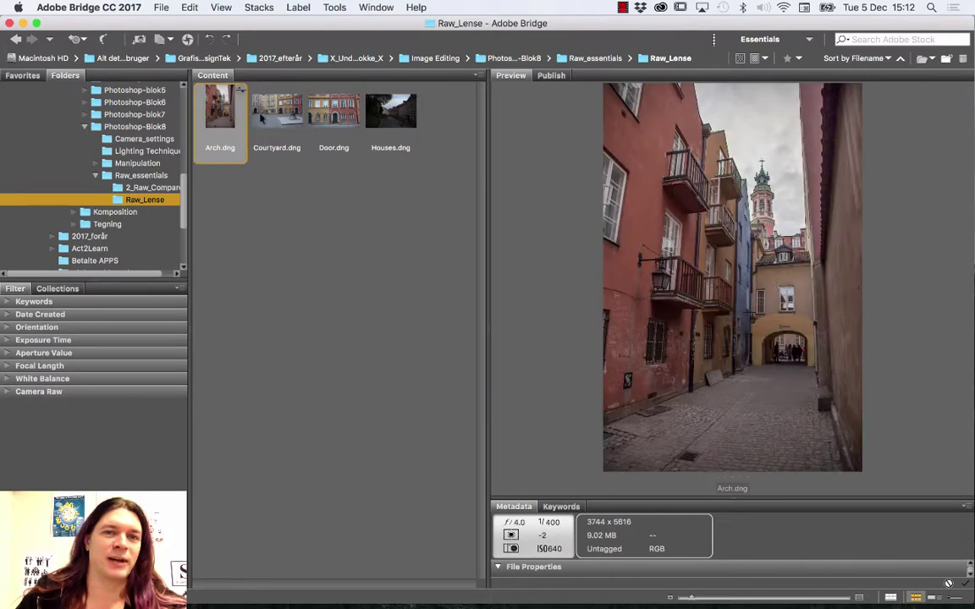
key("Right")
key("Right")
key("Right")
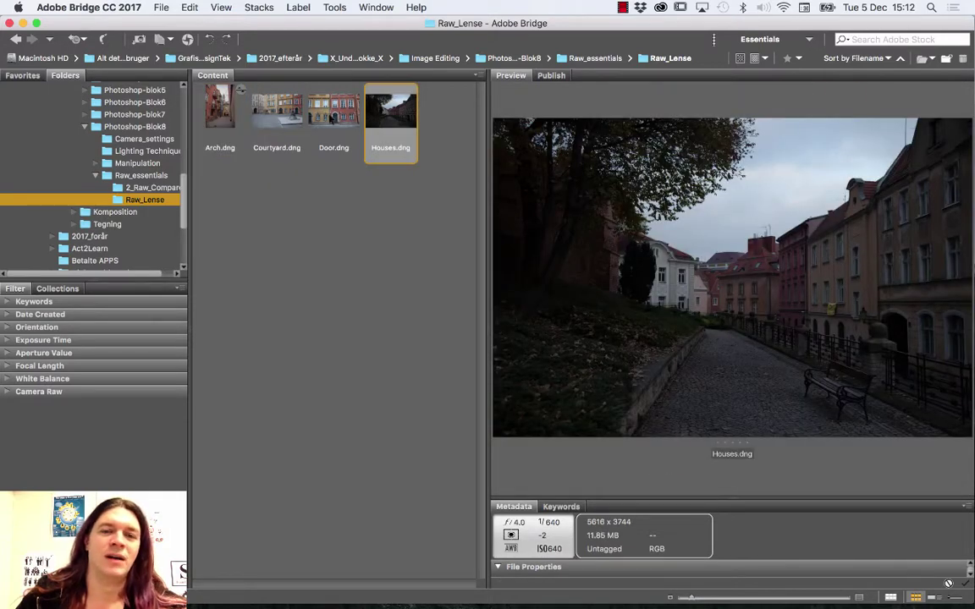
key("Left")
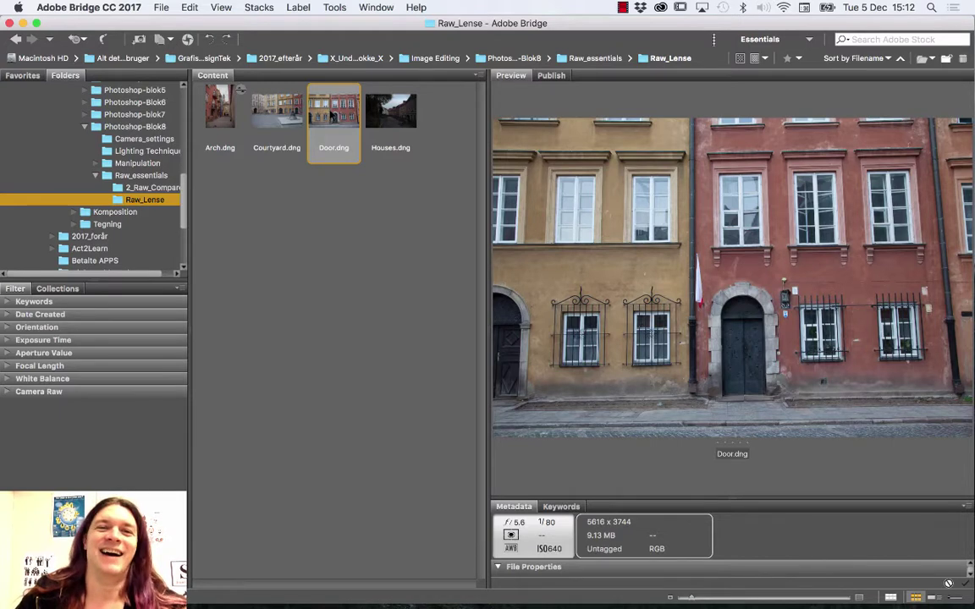
key("super+o")
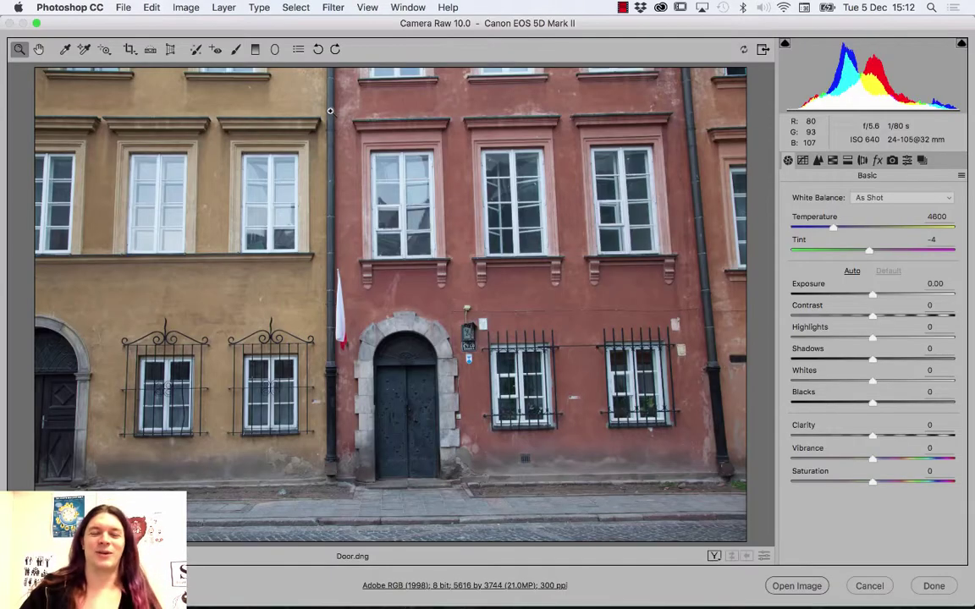
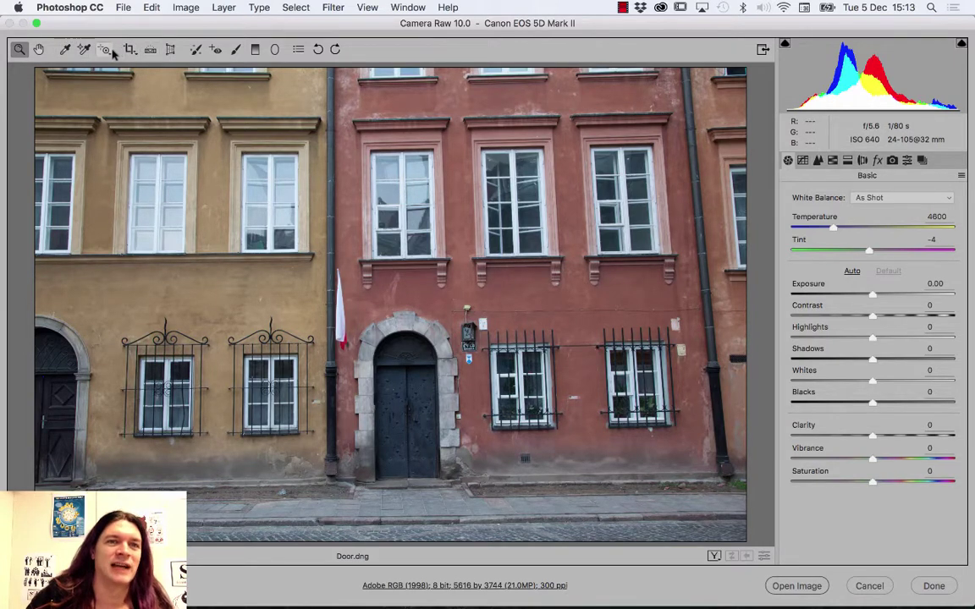
Look at the Targeted Adjustment tool's options for curve, hue, saturation, luminance and grayscale.
left_click(113, 53)
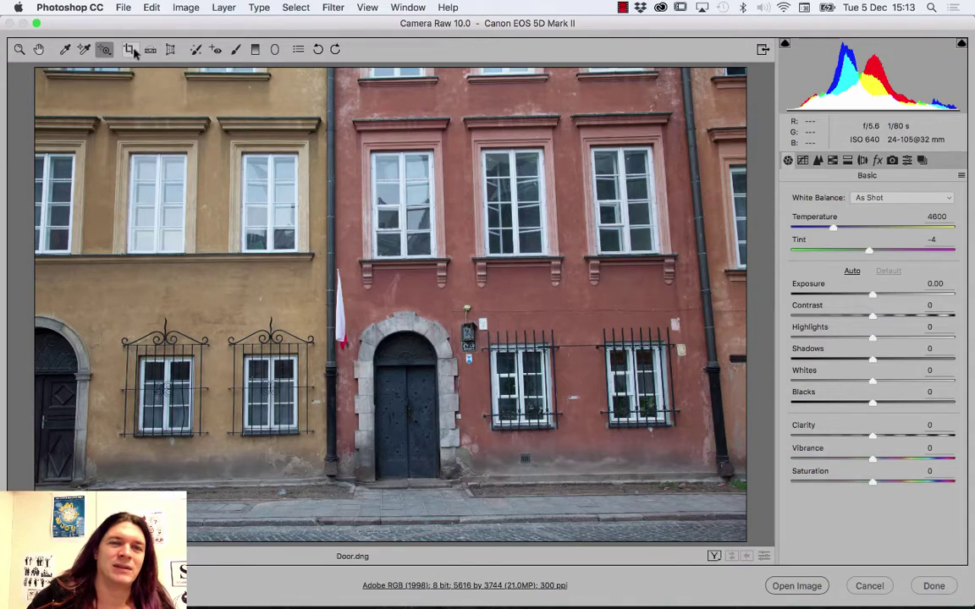
left_click(129, 50)
left_click(108, 51)
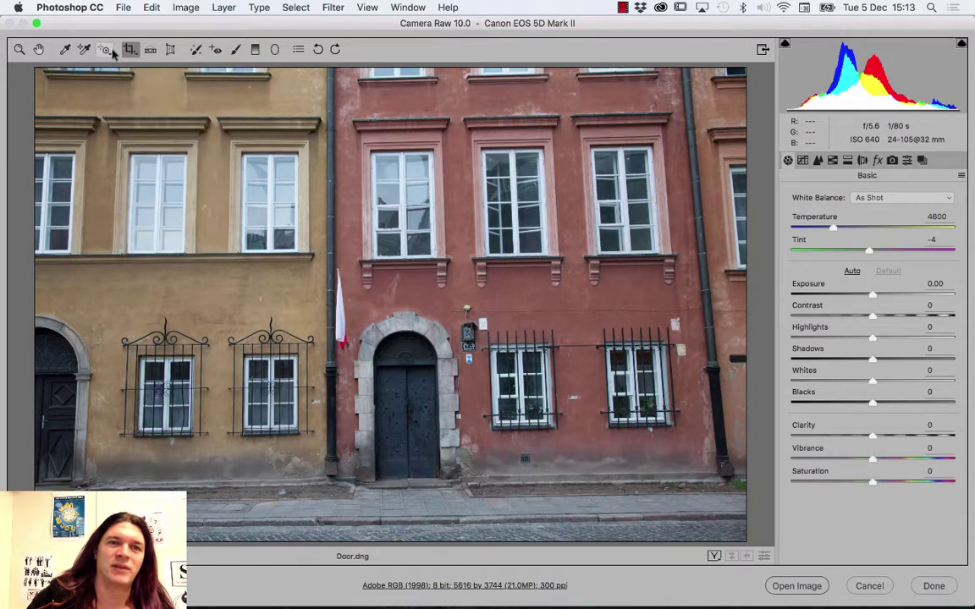
left_click(108, 53)
left_click(111, 52)
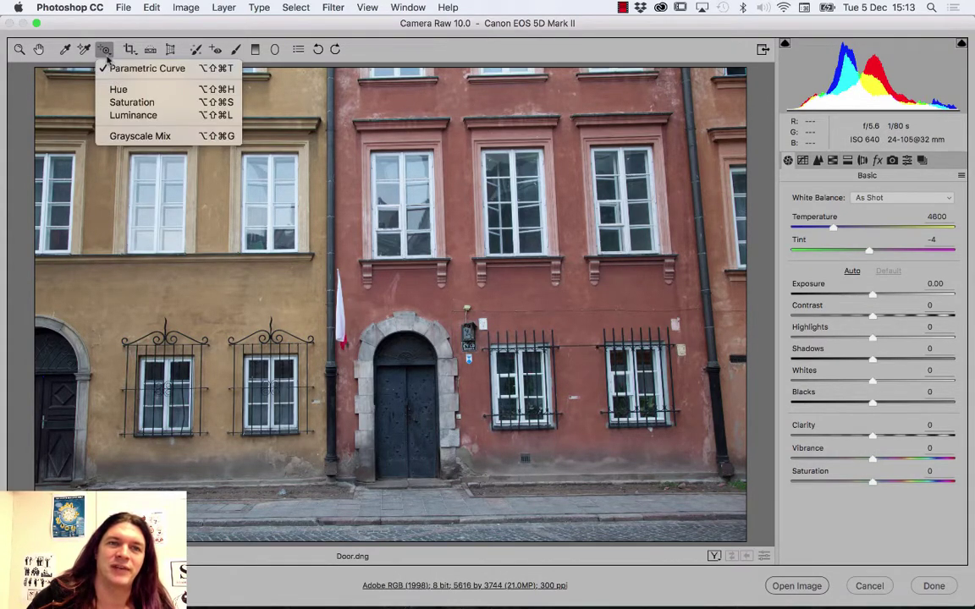
left_click(106, 51)
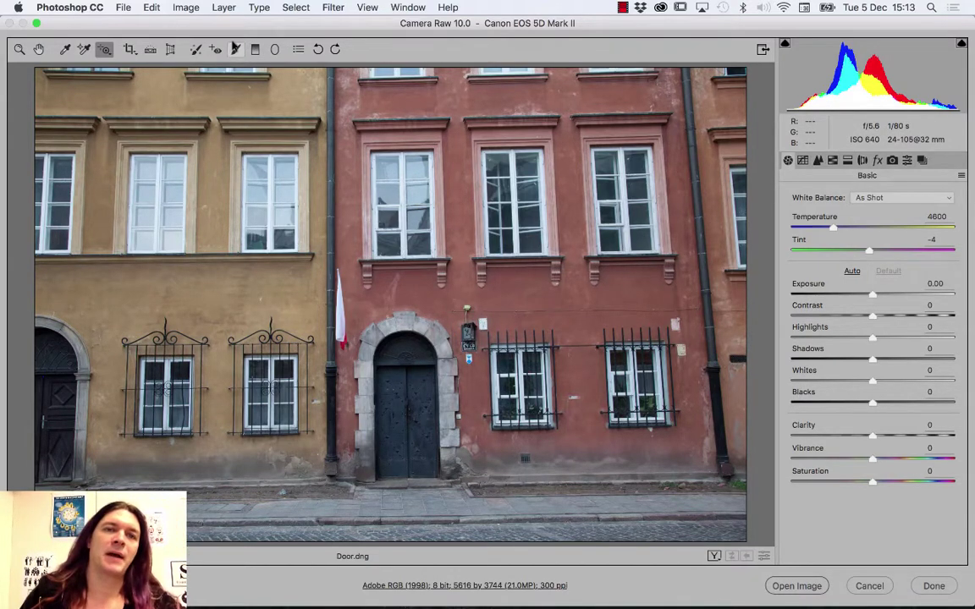
Try guided Transform with vertical guides at both drainpipes and horizontal guides at the yellow house's ledge and window cornices, and clear them.
left_click(172, 51)
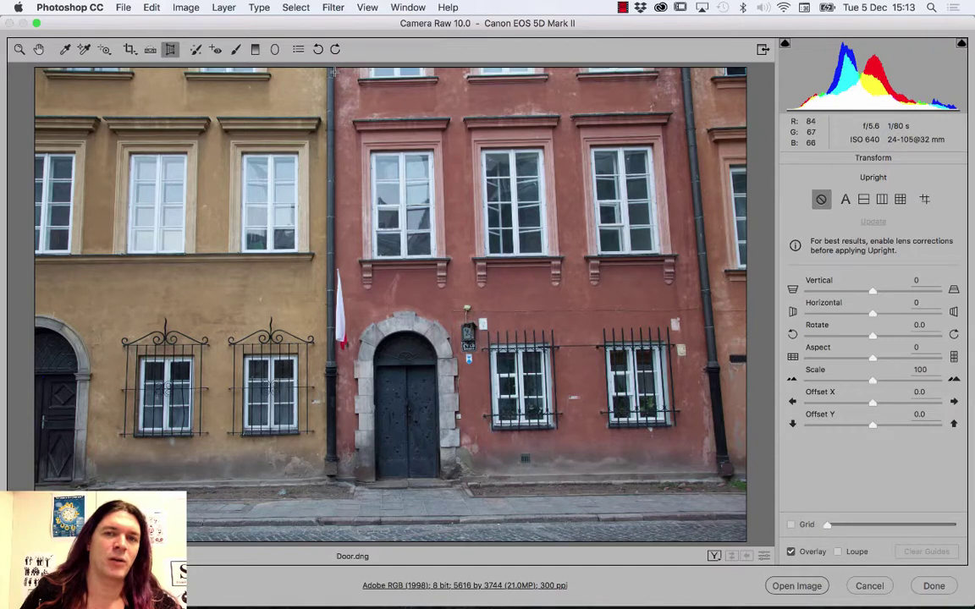
left_click_drag(334, 72, 336, 350)
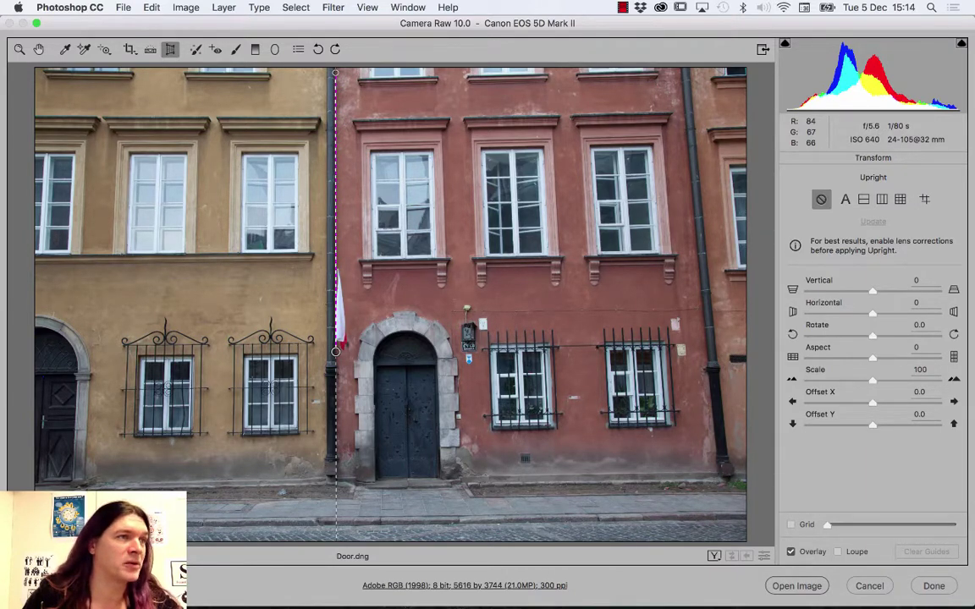
left_click_drag(335, 351, 335, 351)
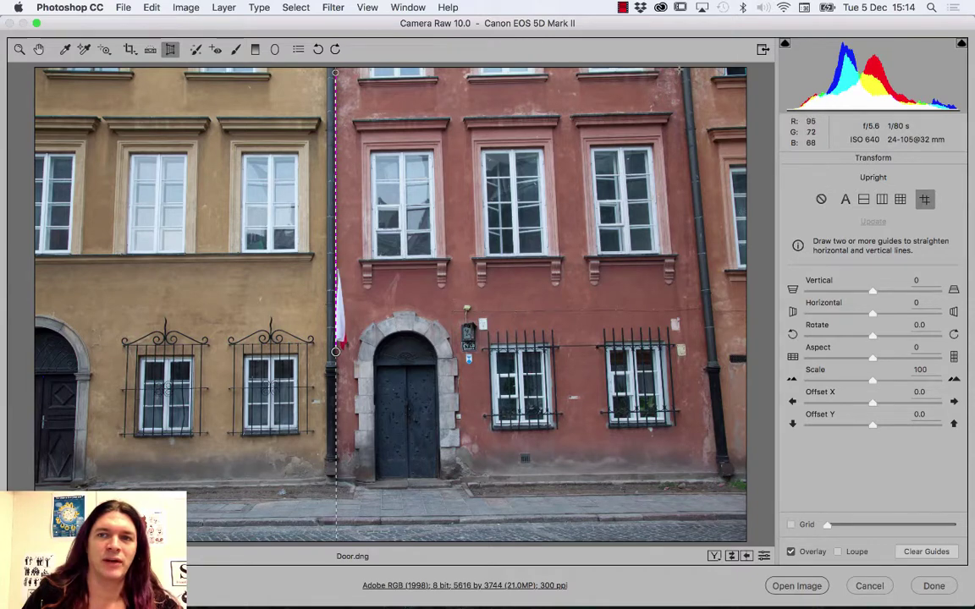
left_click_drag(679, 68, 686, 123)
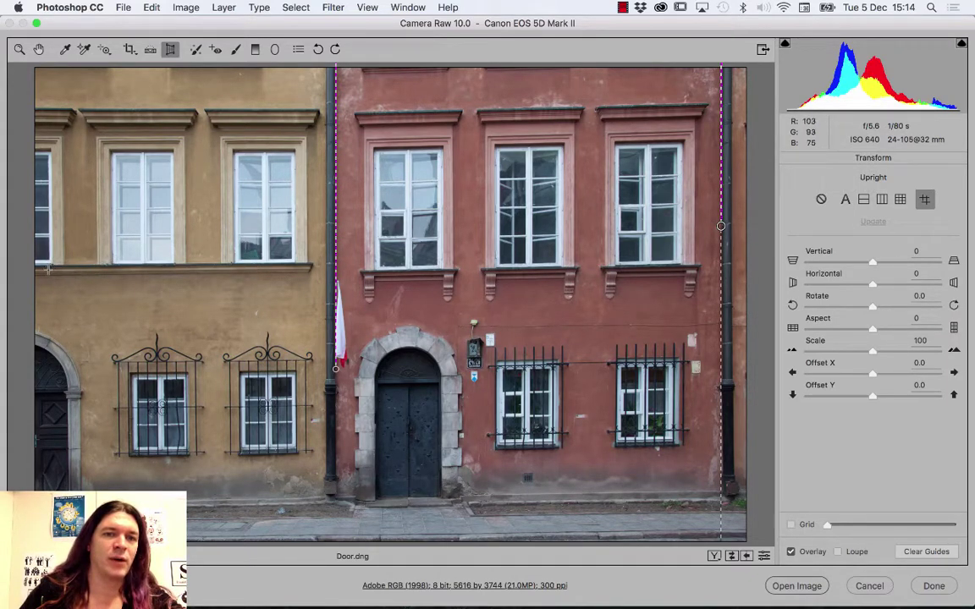
left_click_drag(46, 274, 303, 271)
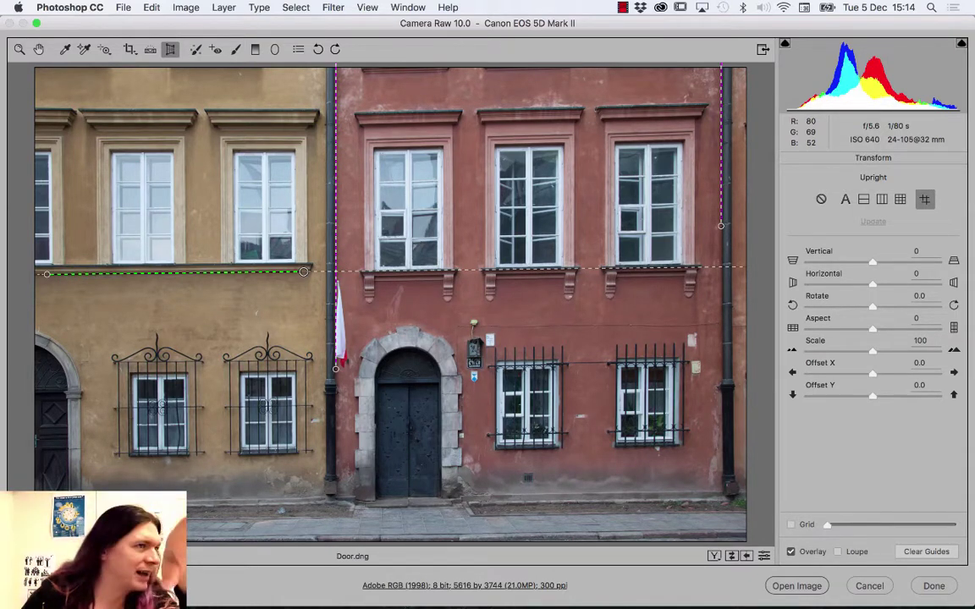
left_click_drag(303, 271, 308, 268)
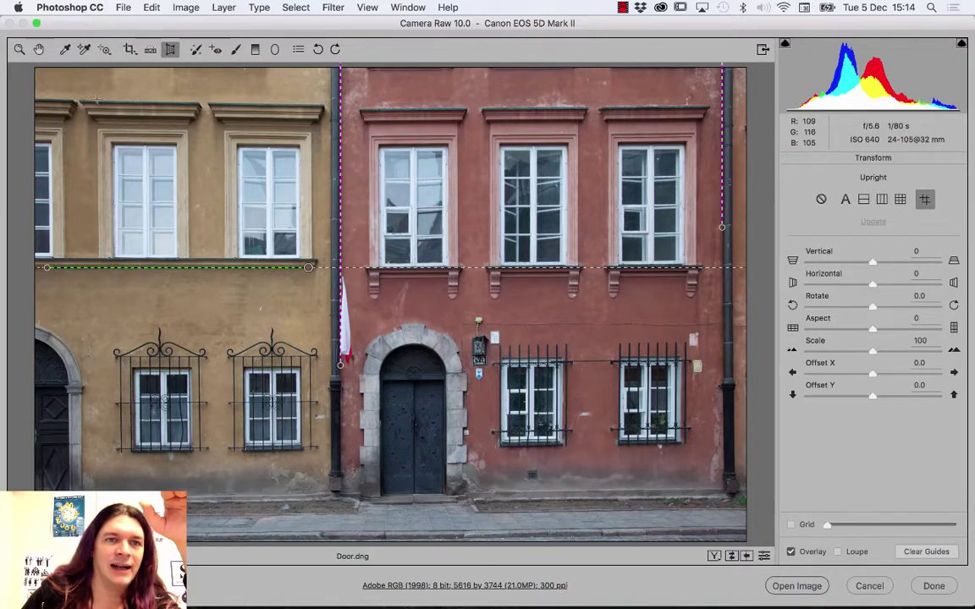
mouse_move(84, 100)
left_mouse_down()
mouse_move(334, 104)
mouse_move(323, 104)
left_mouse_up()
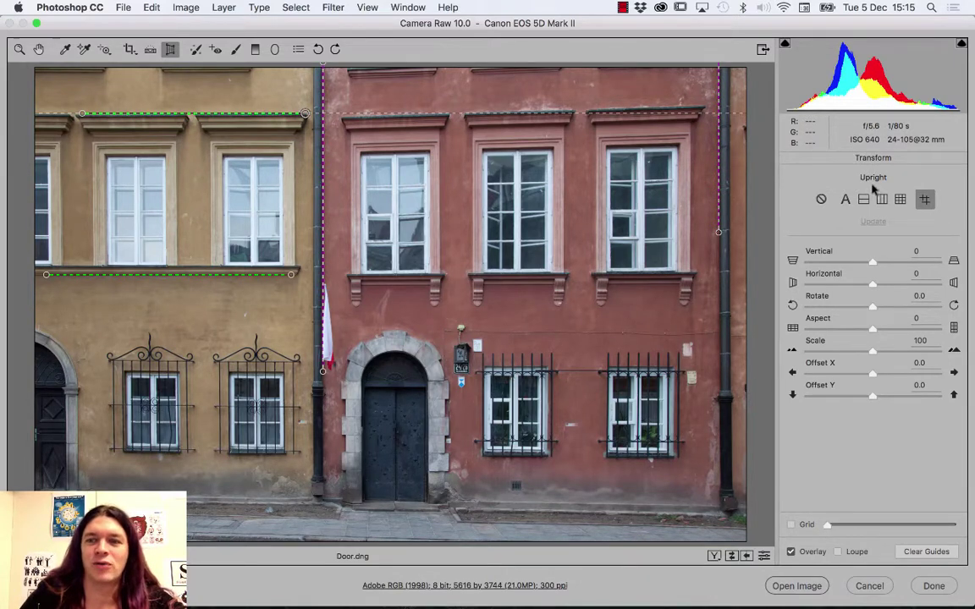
left_click(928, 550)
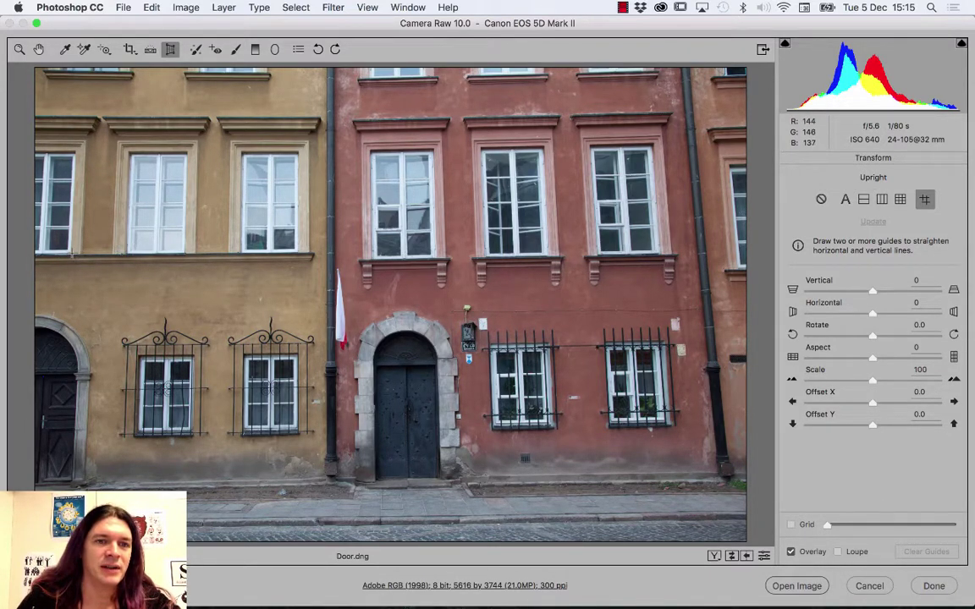
Try guides along the yellow house's ledge, the red house's window cornices and the central drainpipe, and clear them.
left_click_drag(71, 254, 313, 252)
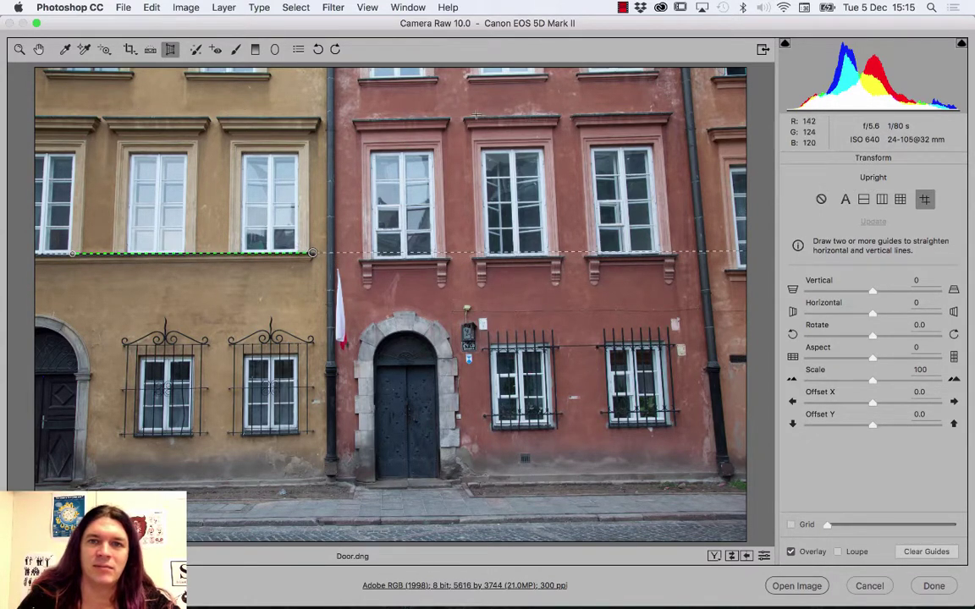
left_click_drag(469, 114, 669, 111)
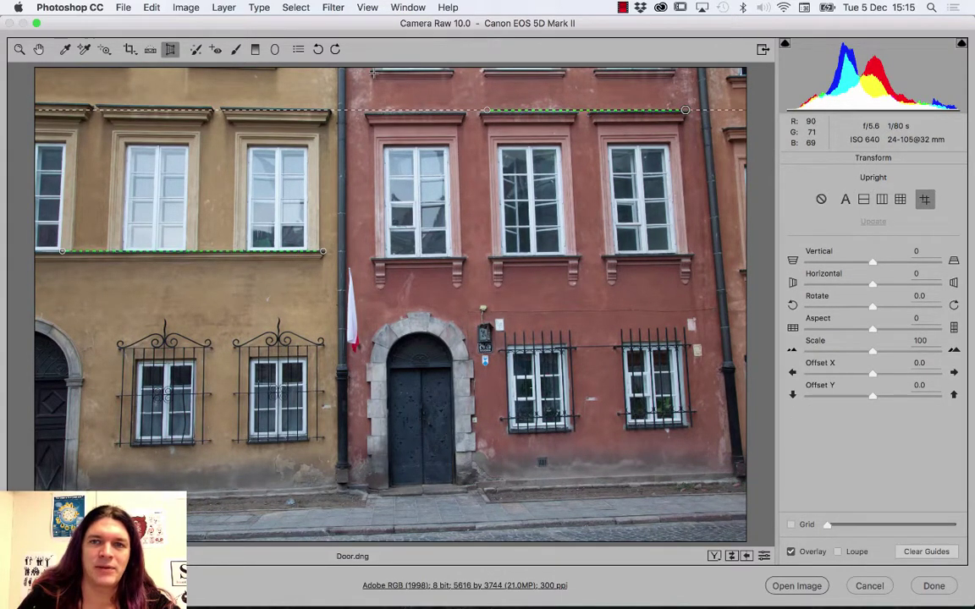
left_click_drag(345, 69, 345, 333)
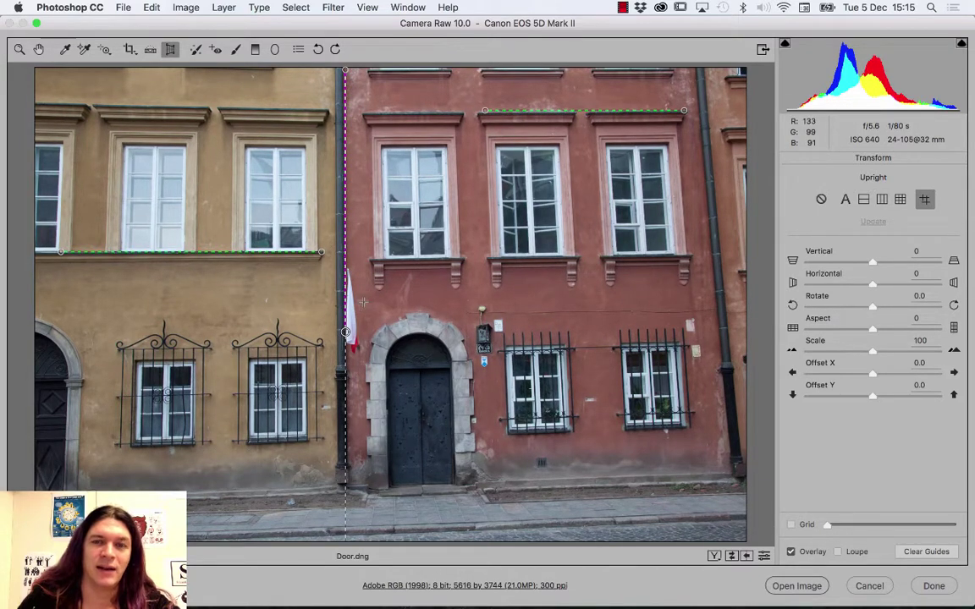
left_click(912, 552)
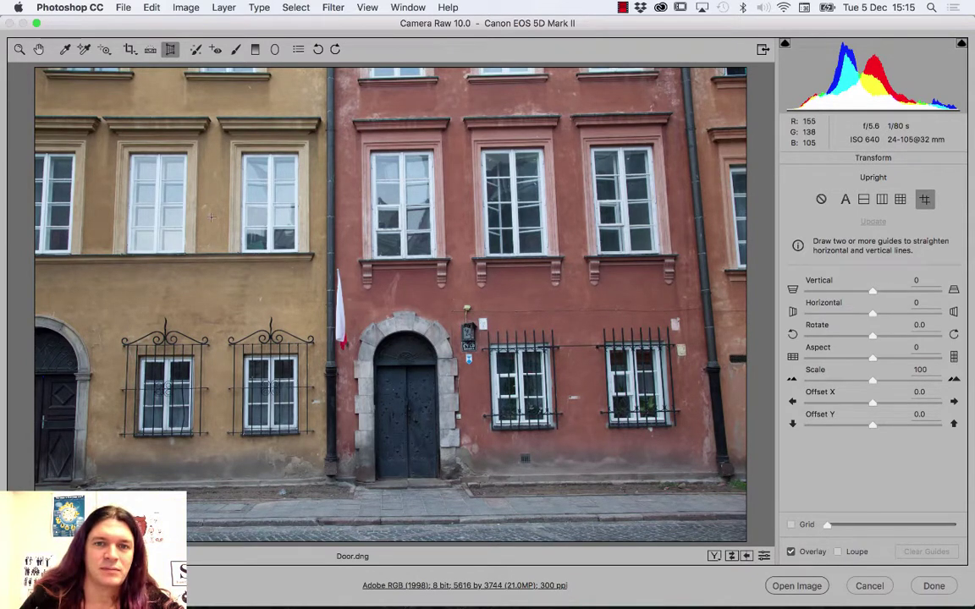
Draw vertical guides along both drainpipes of the red house and long horizontal guides across both houses at the cornices and window ledges.
left_click_drag(336, 76, 336, 411)
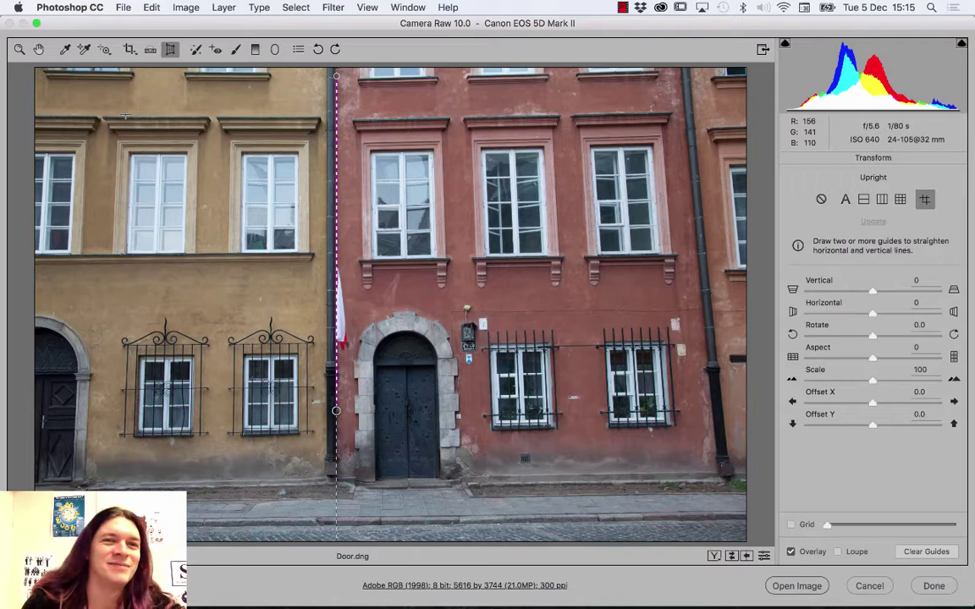
mouse_move(126, 116)
left_mouse_down()
mouse_move(651, 113)
mouse_move(638, 111)
left_mouse_up()
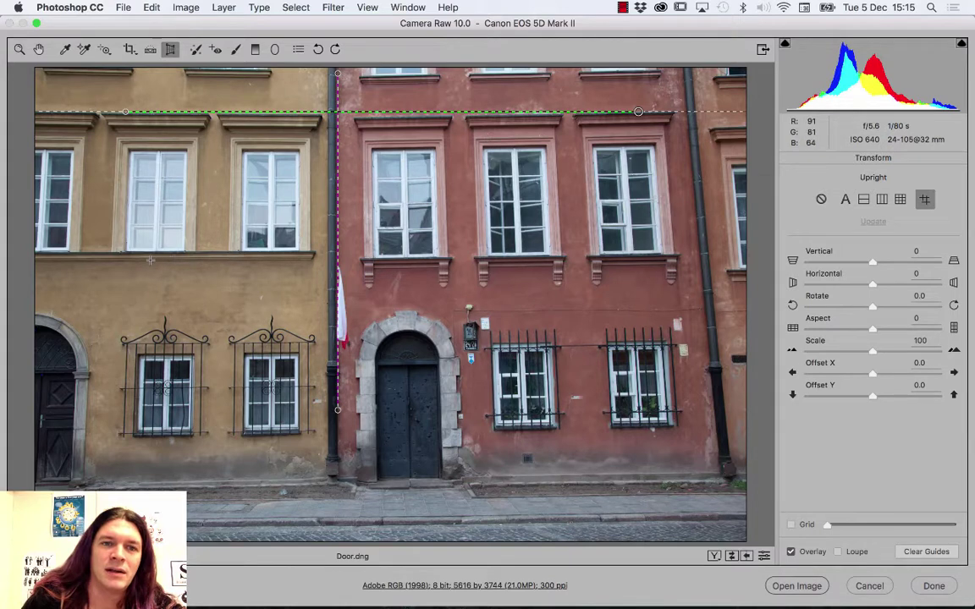
left_click_drag(150, 260, 658, 260)
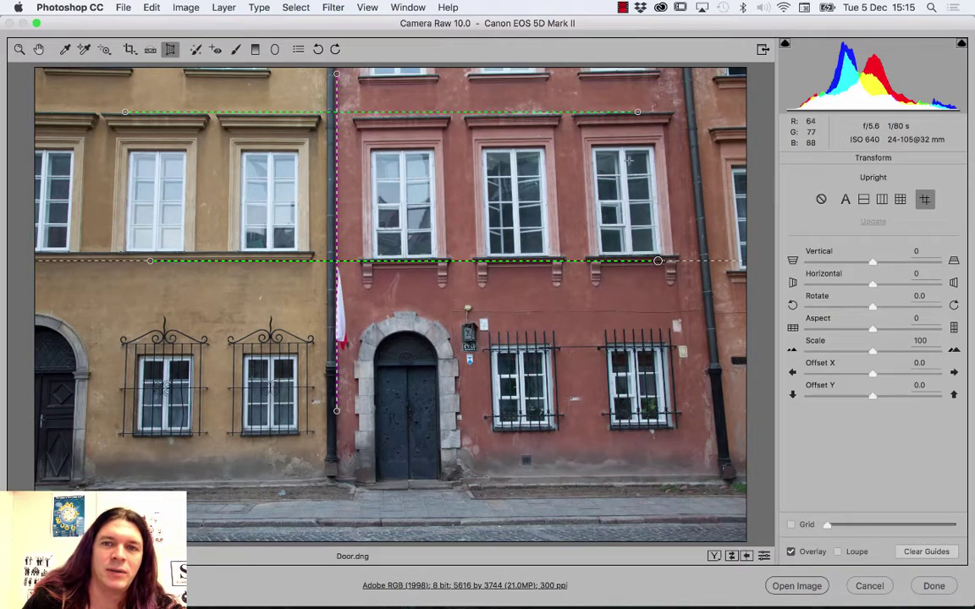
left_click_drag(684, 74, 718, 385)
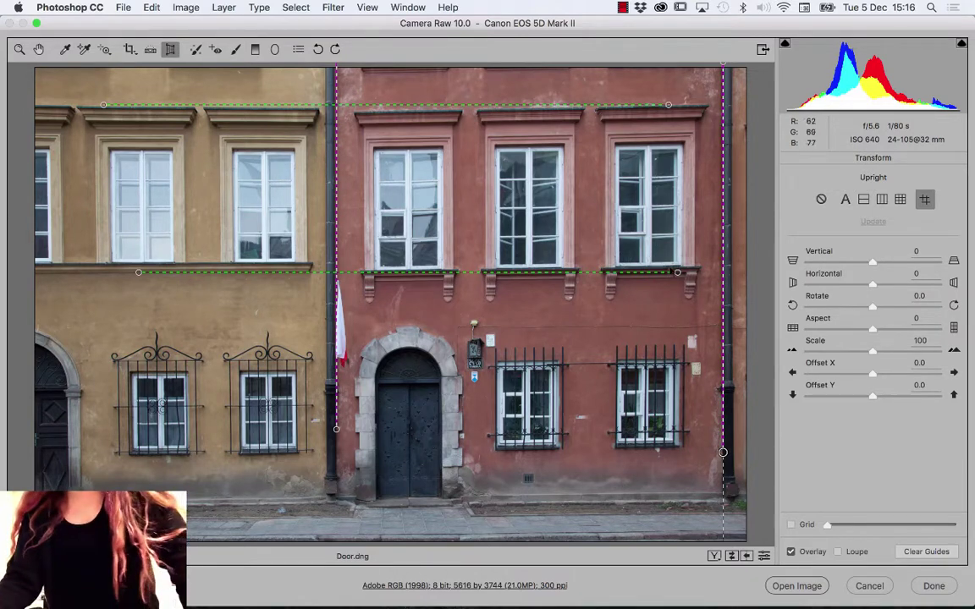
Fine-tune the end point of the lower horizontal guide so it follows the red house's window ledges.
left_click_drag(677, 272, 676, 272)
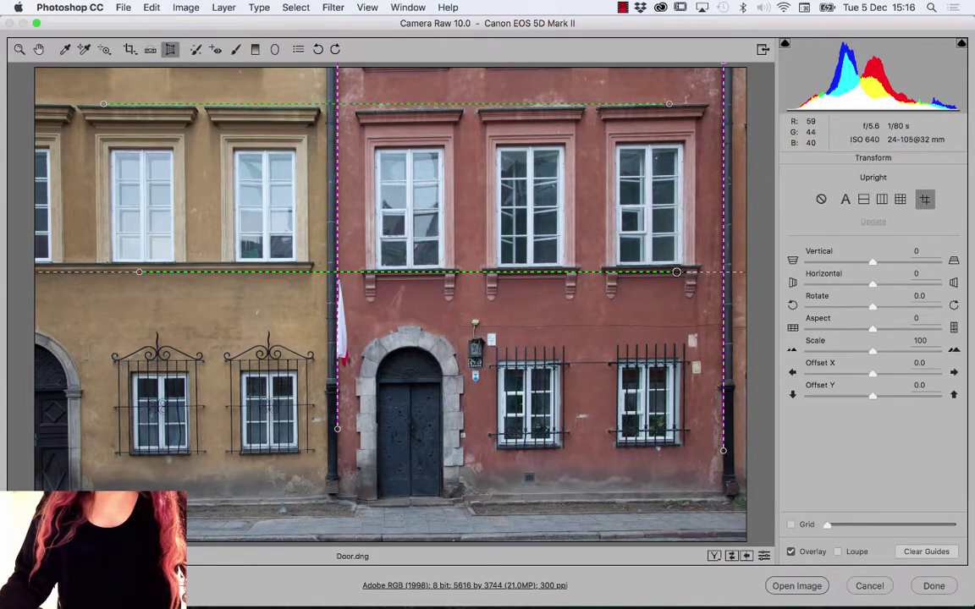
left_click_drag(676, 272, 677, 272)
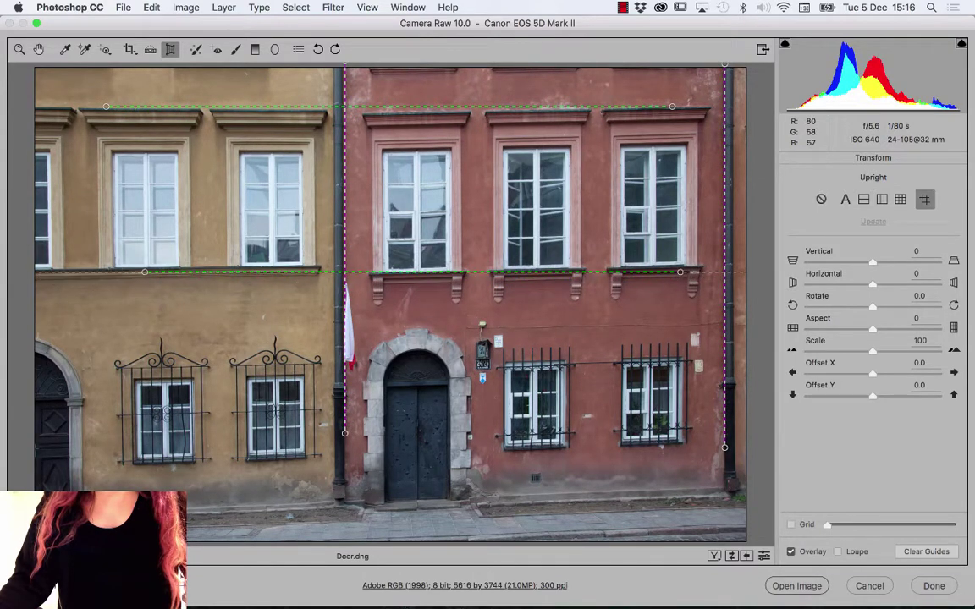
mouse_move(675, 273)
left_mouse_down()
mouse_move(677, 264)
mouse_move(663, 271)
left_mouse_up()
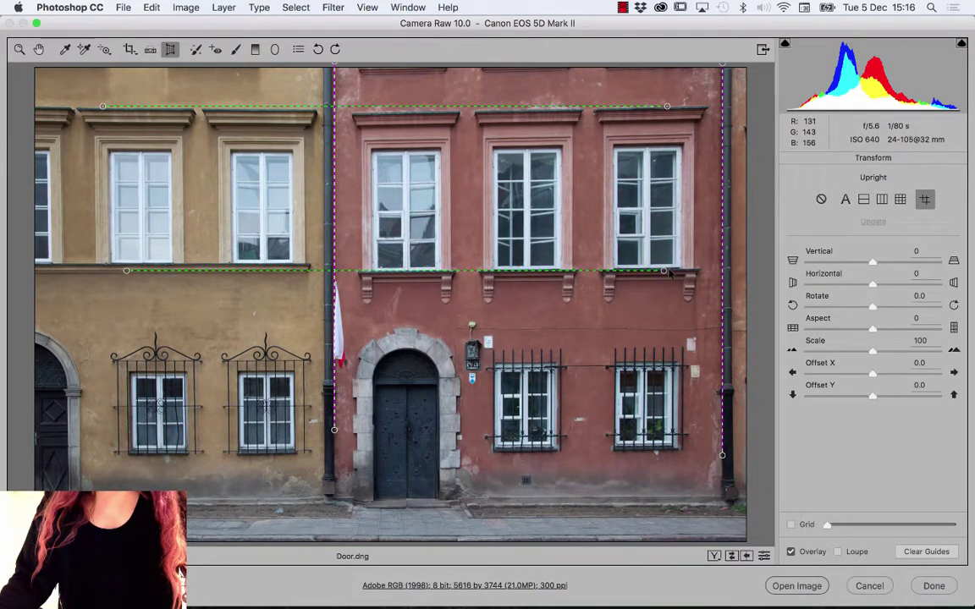
left_click_drag(668, 271, 665, 271)
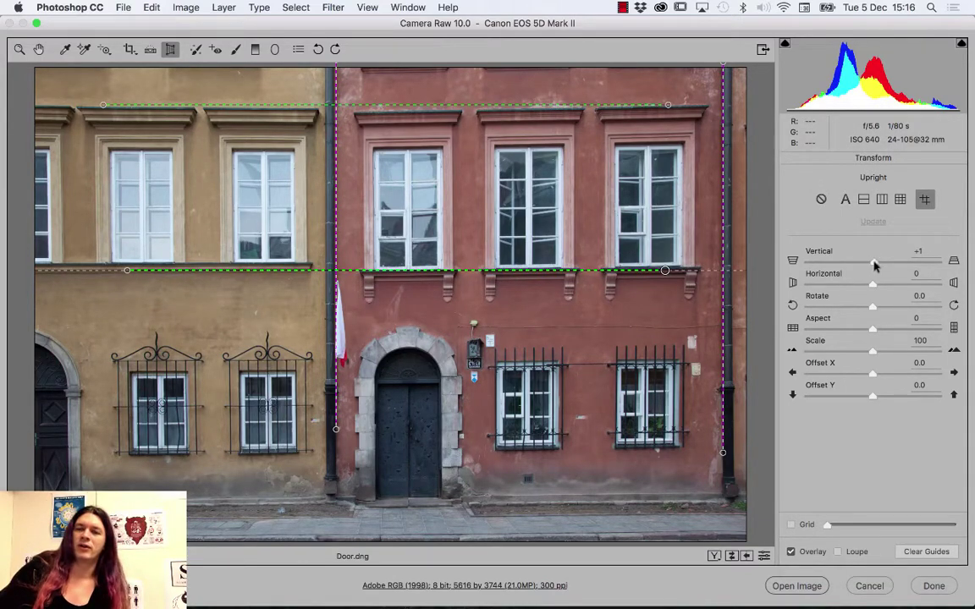
Set the Transform values to Vertical -4, Horizontal -1 and Aspect +18, and return to the Basic adjustments.
mouse_move(872, 264)
left_mouse_down()
mouse_move(895, 266)
mouse_move(849, 260)
mouse_move(887, 264)
mouse_move(870, 267)
left_mouse_up()
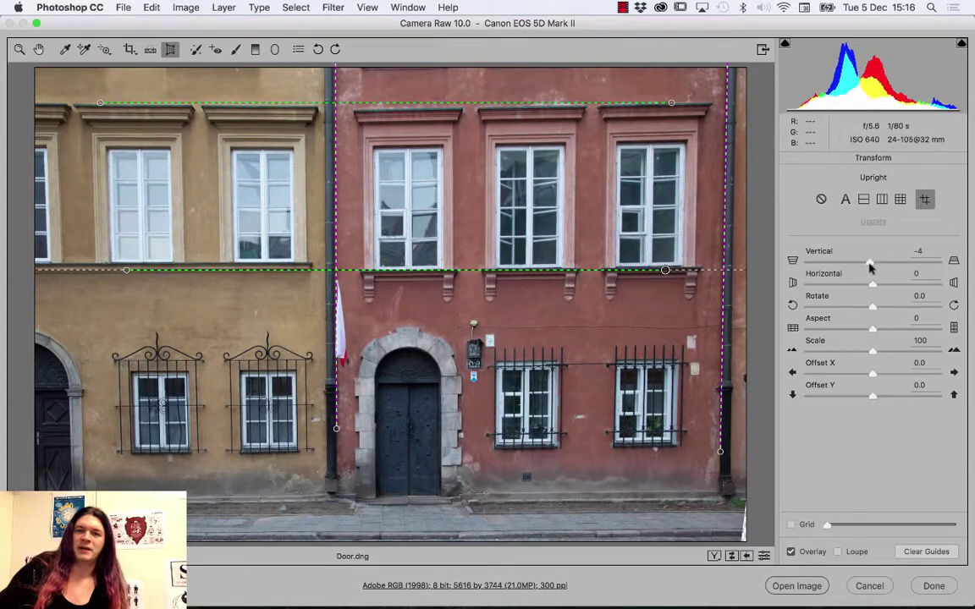
left_click(870, 267)
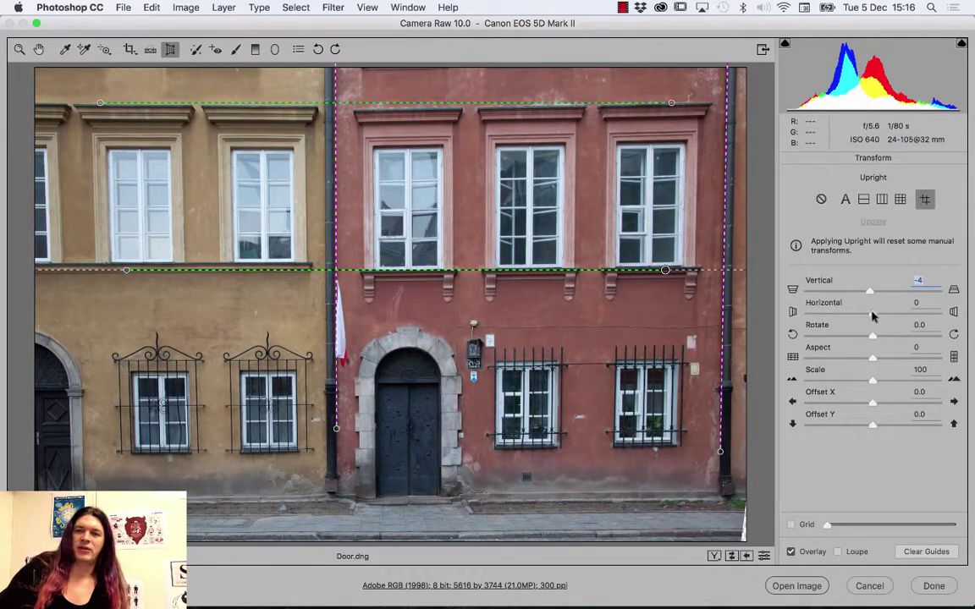
mouse_move(872, 316)
left_mouse_down()
mouse_move(885, 316)
mouse_move(815, 316)
mouse_move(872, 316)
left_mouse_up()
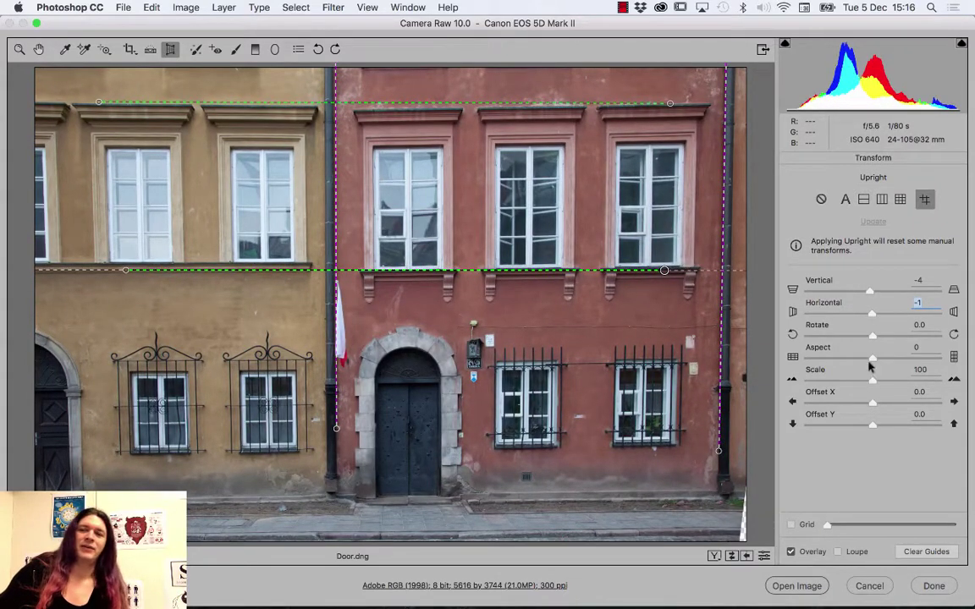
mouse_move(869, 361)
left_mouse_down()
mouse_move(860, 362)
mouse_move(896, 362)
mouse_move(856, 366)
mouse_move(881, 365)
left_mouse_up()
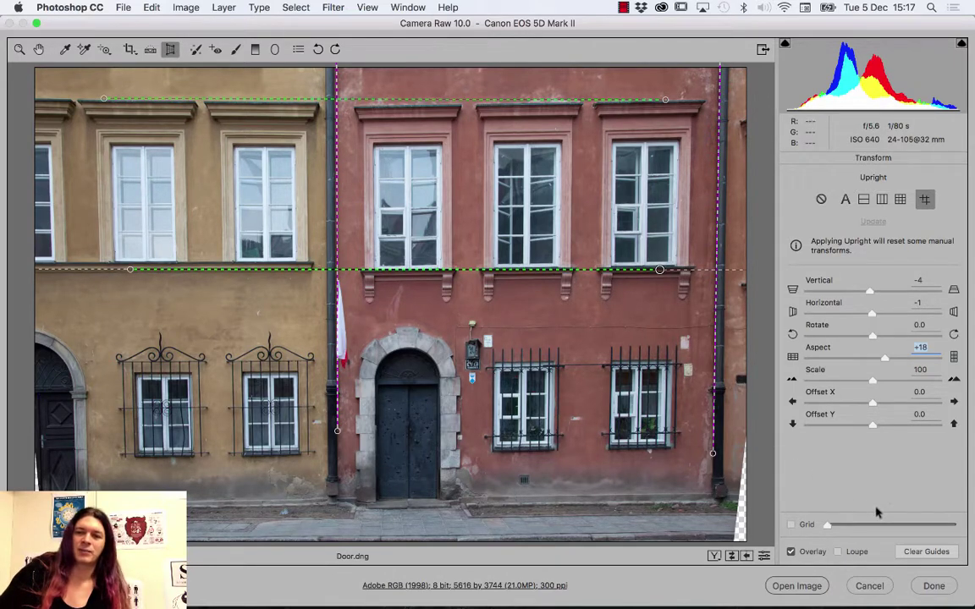
key("z")
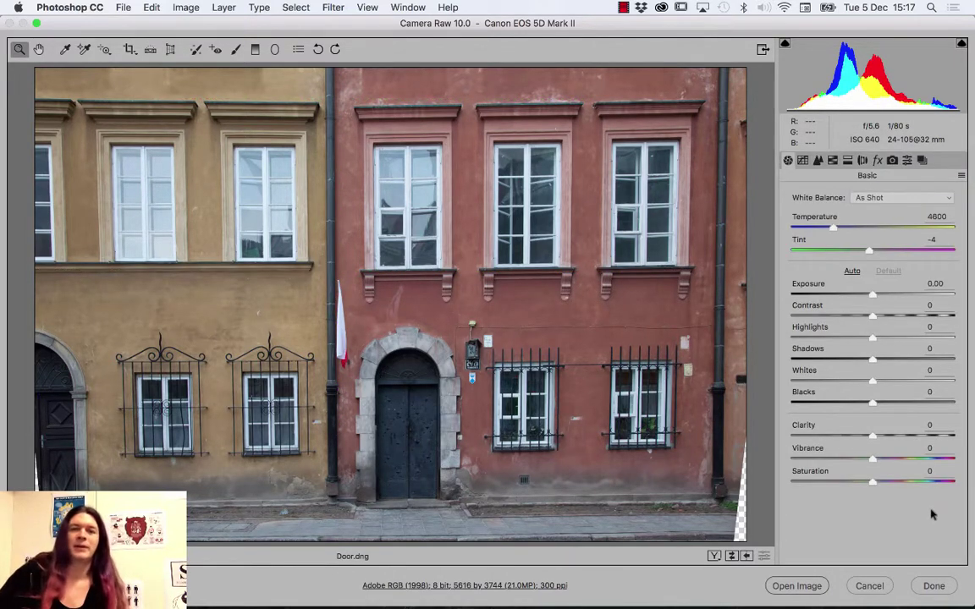
left_click(961, 175)
left_click(940, 202)
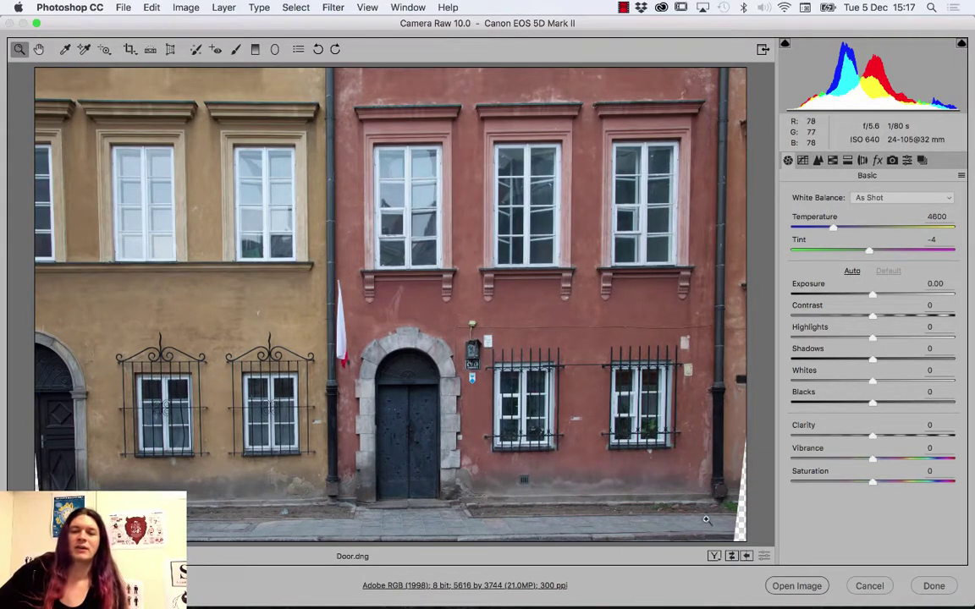
Compare the corrected Door.dng with its original in the side-by-side, split and stacked before/after views.
left_click(714, 556)
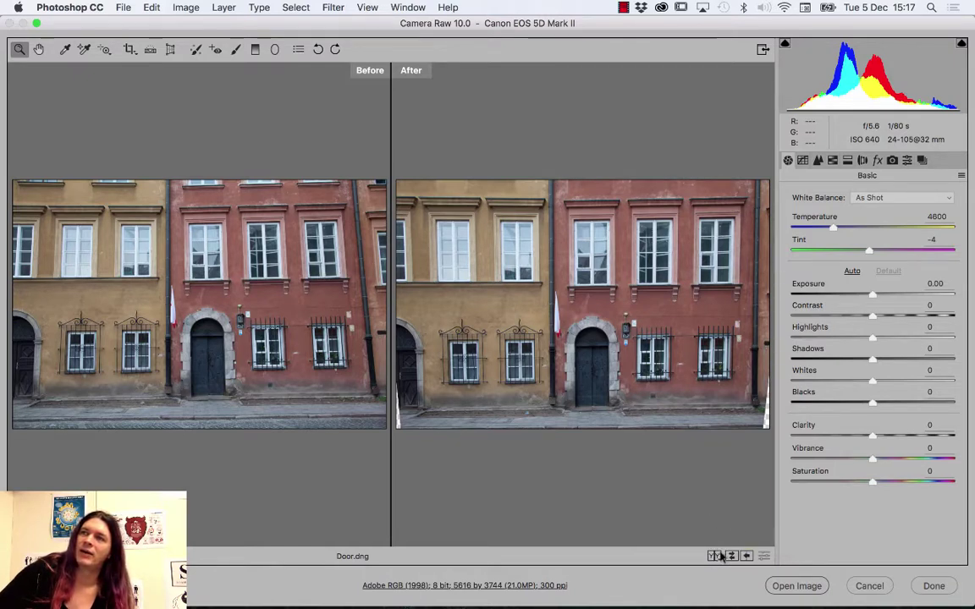
left_click(715, 556)
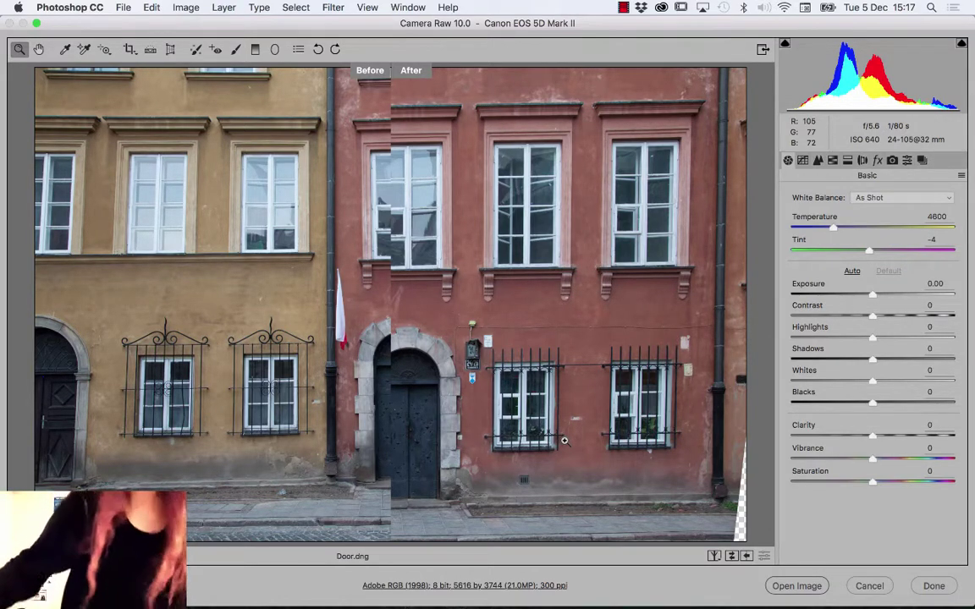
left_click(715, 556)
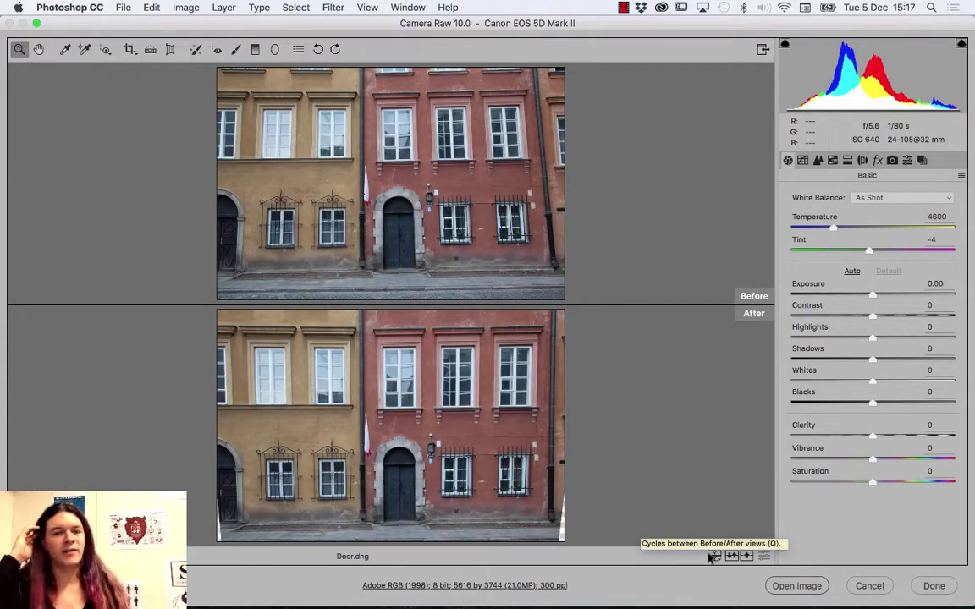
left_click(713, 556)
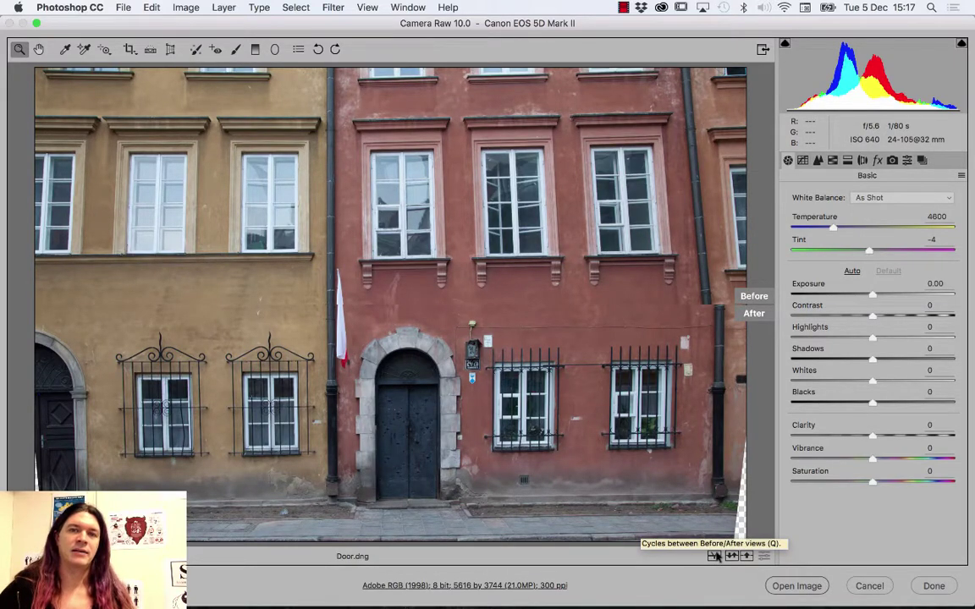
left_click(714, 556)
left_click(714, 556)
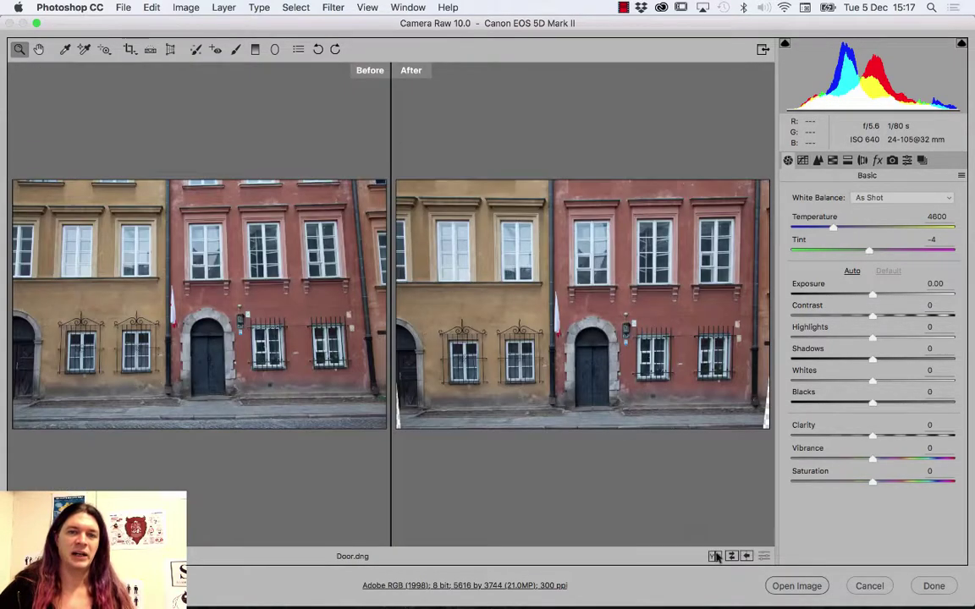
left_click(714, 556)
left_click(714, 556)
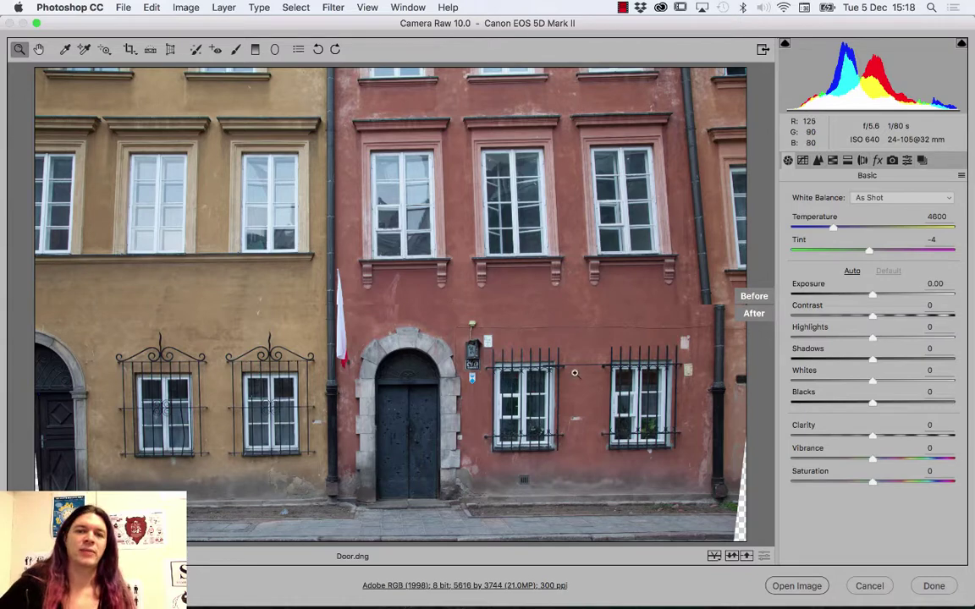
Cancel the Door.dng edits and open Courtyard.dng in Camera Raw from Adobe Bridge.
key("Escape")
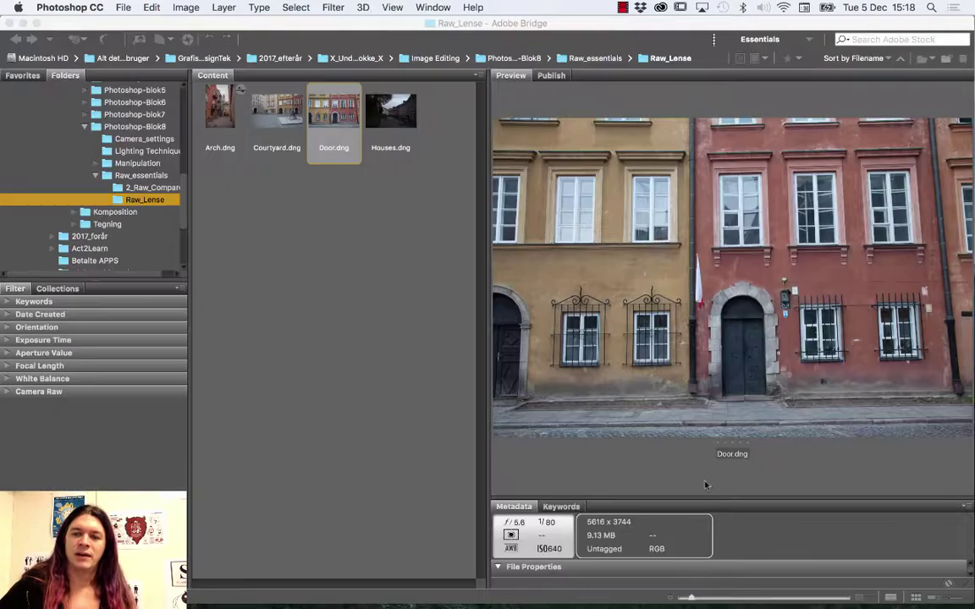
left_click(331, 184)
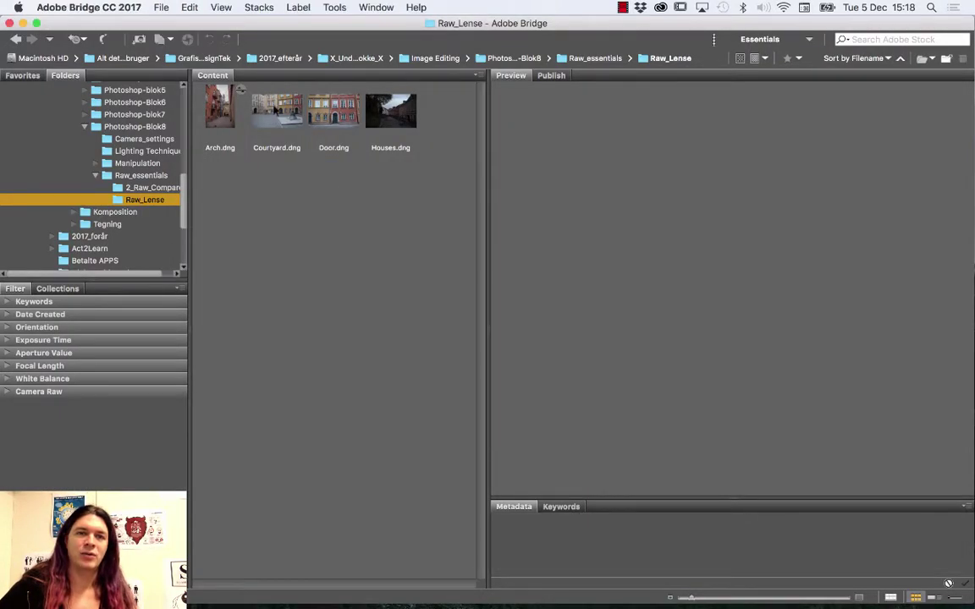
double_click(277, 112)
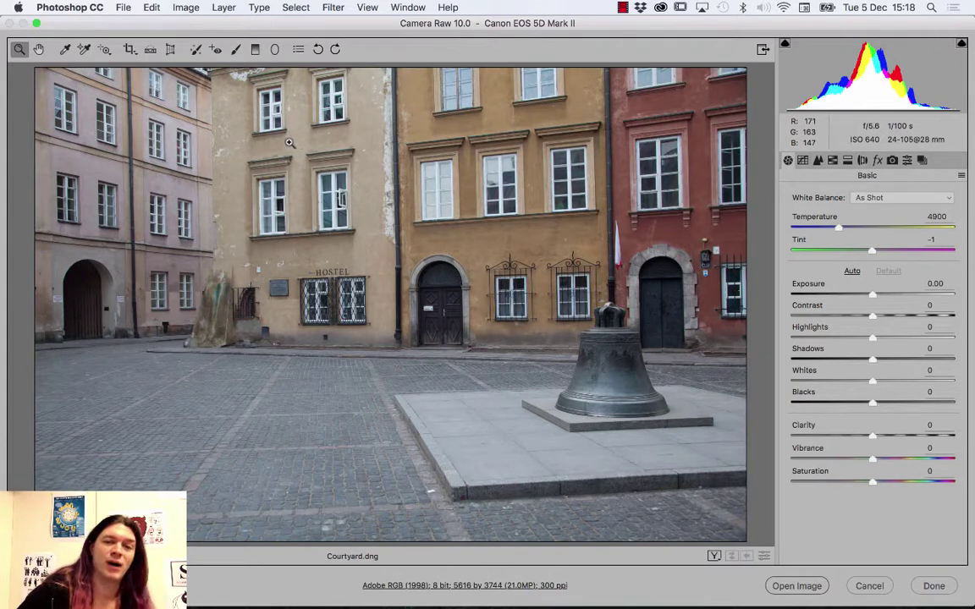
Draw Transform guides horizontally along the base of the houses and vertically along both edges of the beige hostel facade, levelling the horizontal one.
left_click(170, 49)
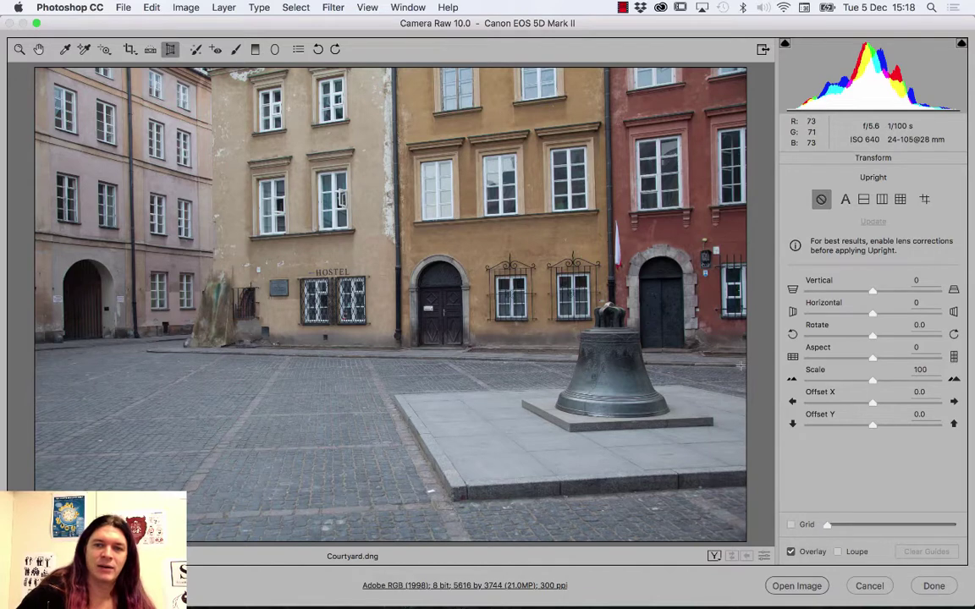
left_click_drag(741, 366, 147, 350)
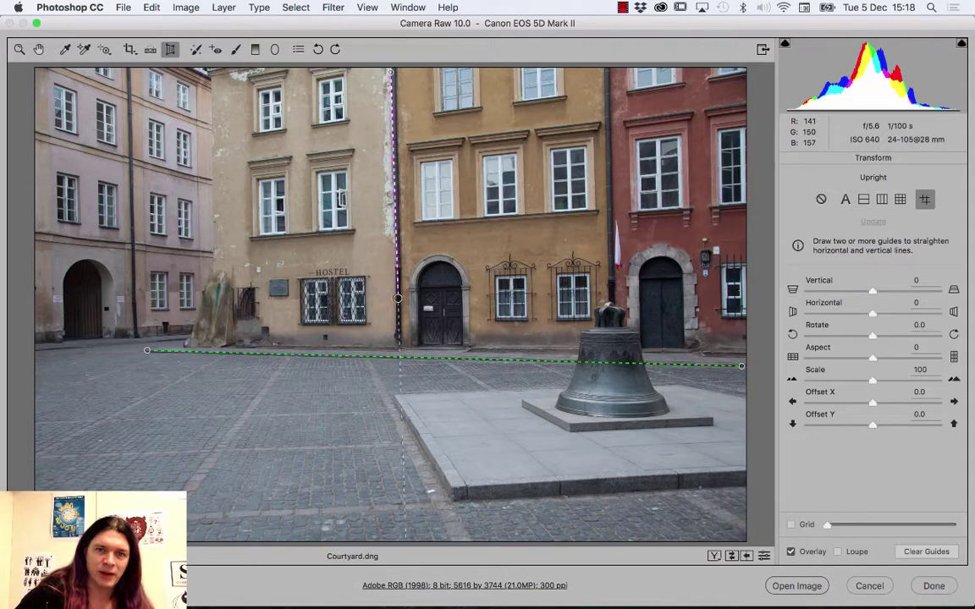
left_click_drag(391, 71, 395, 337)
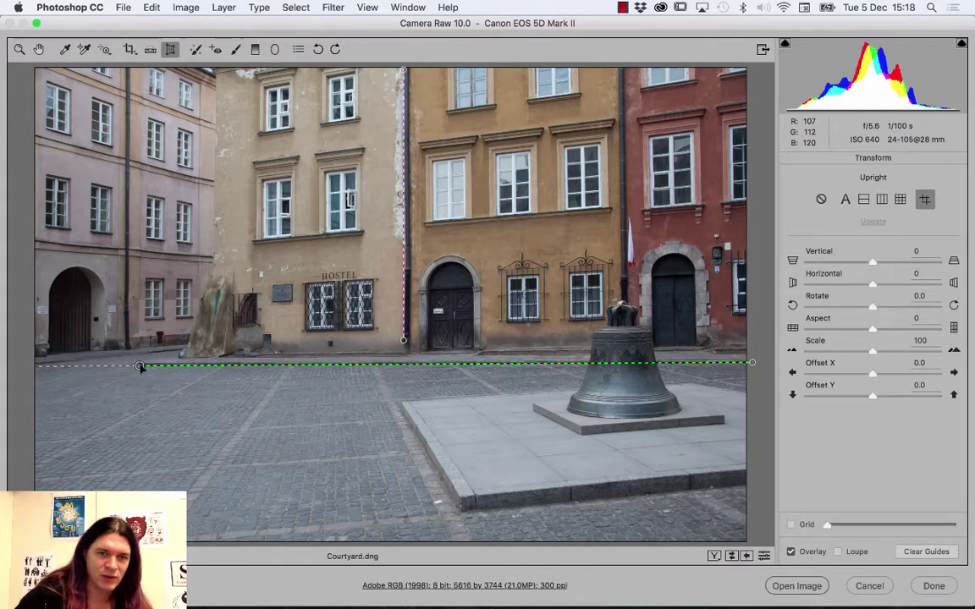
left_click_drag(139, 364, 139, 363)
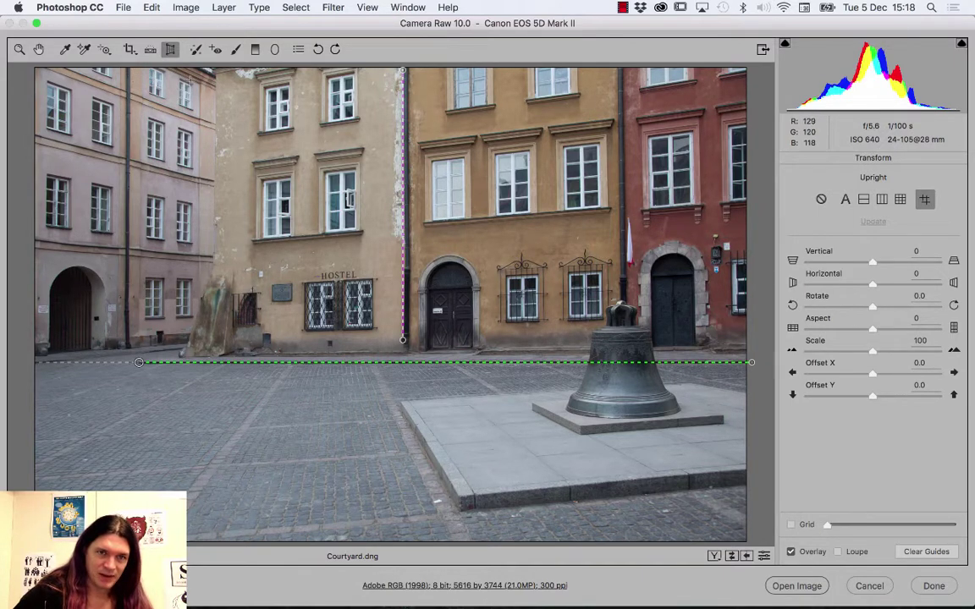
mouse_move(214, 73)
left_mouse_down()
mouse_move(198, 321)
mouse_move(203, 346)
mouse_move(214, 350)
left_mouse_up()
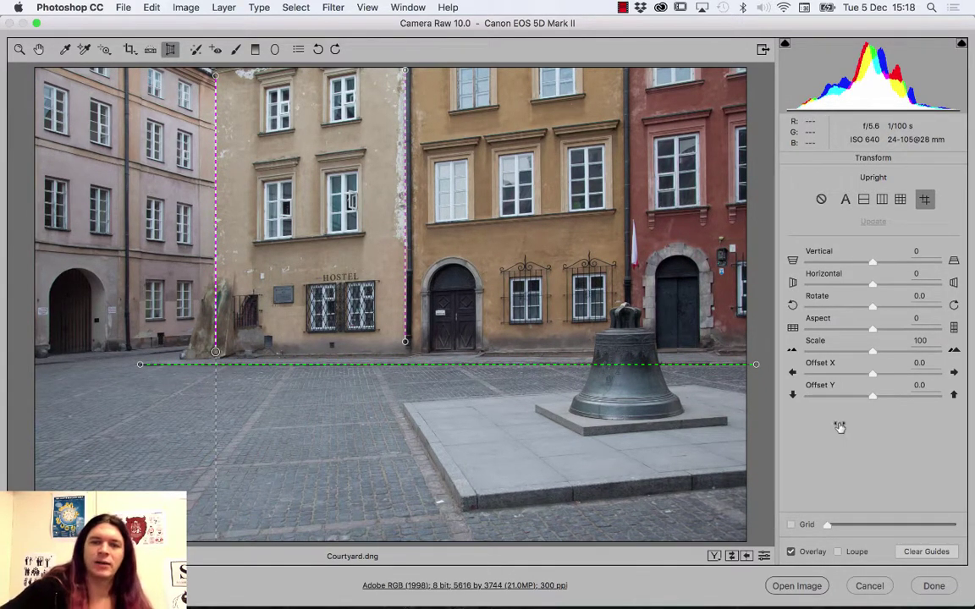
key("z")
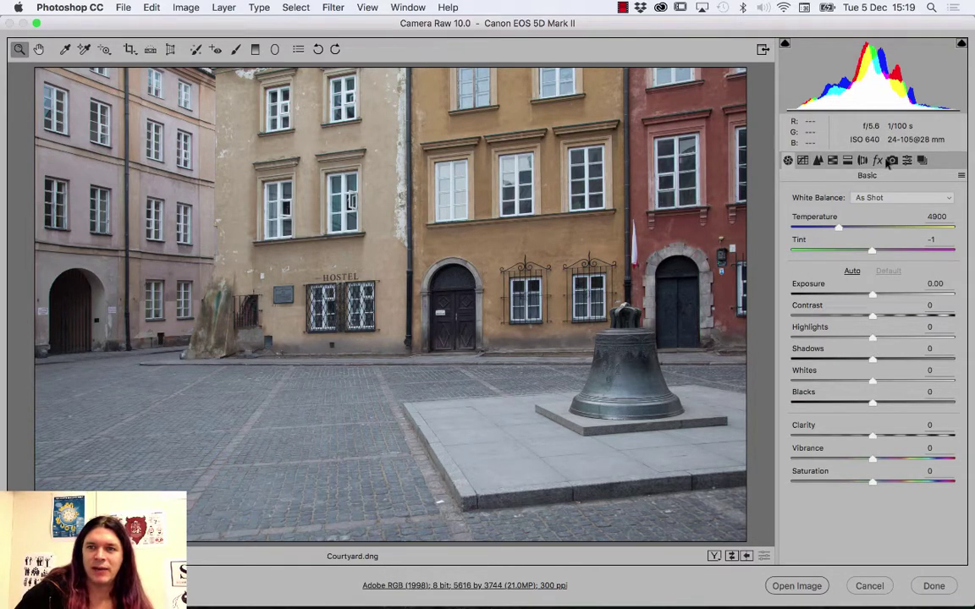
Set the Horizontal transform of the courtyard photo to -20 and return to the Basic adjustments.
left_click(171, 49)
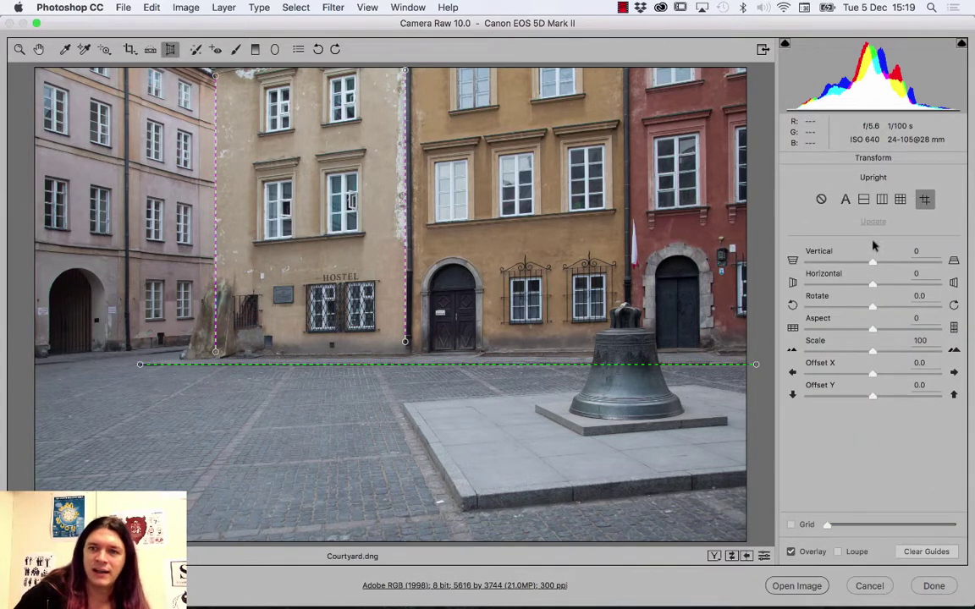
left_click_drag(872, 283, 863, 287)
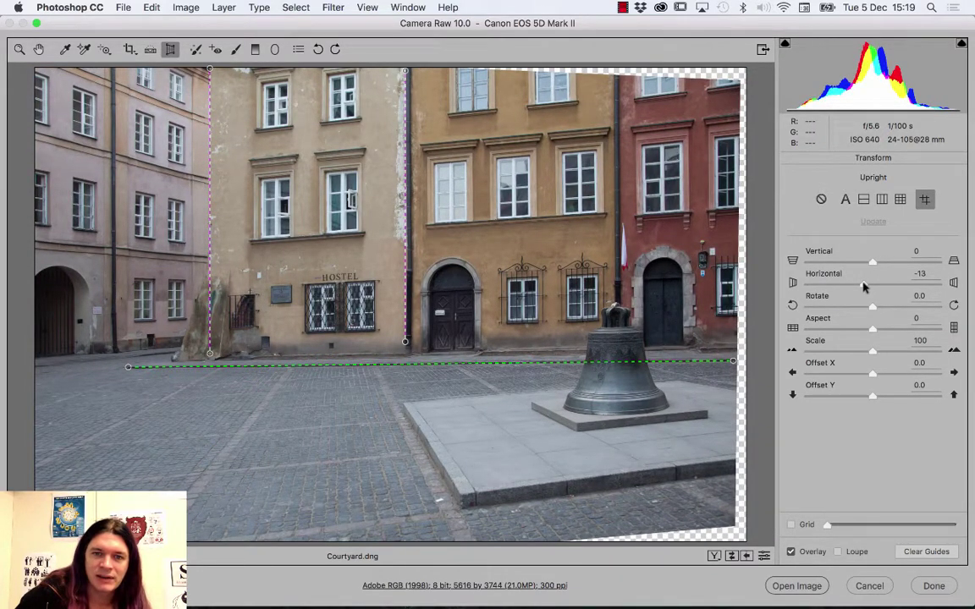
left_click_drag(863, 288, 864, 286)
key("z")
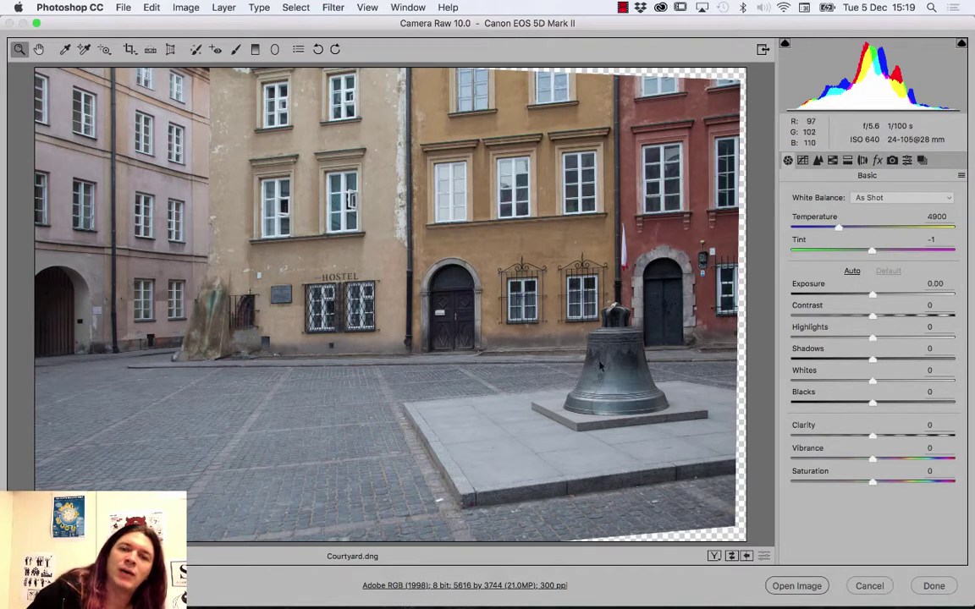
left_click(170, 49)
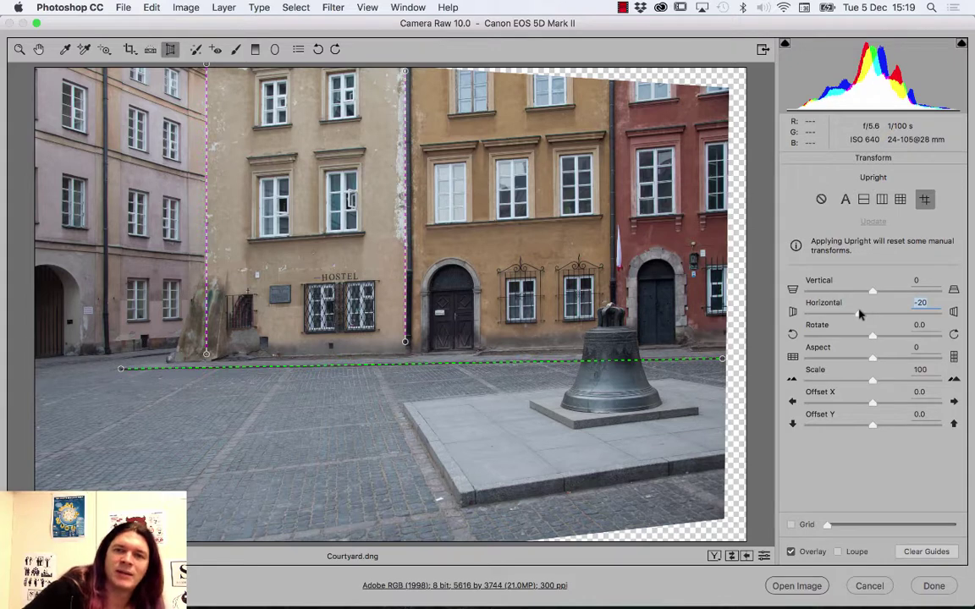
key("z")
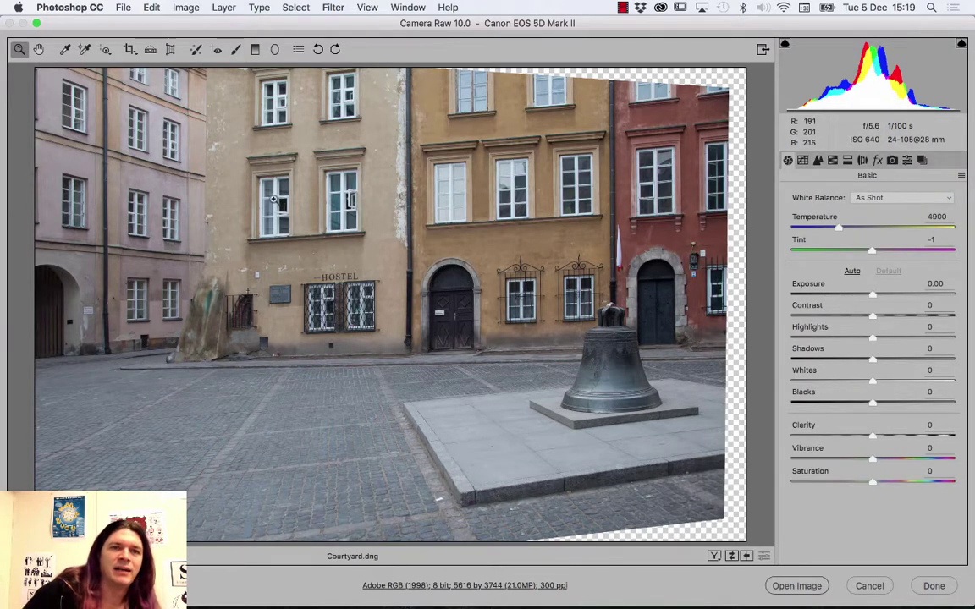
Crop the courtyard photo to about 5417 by 3347 pixels, cutting off the transparent edges.
left_click(129, 49)
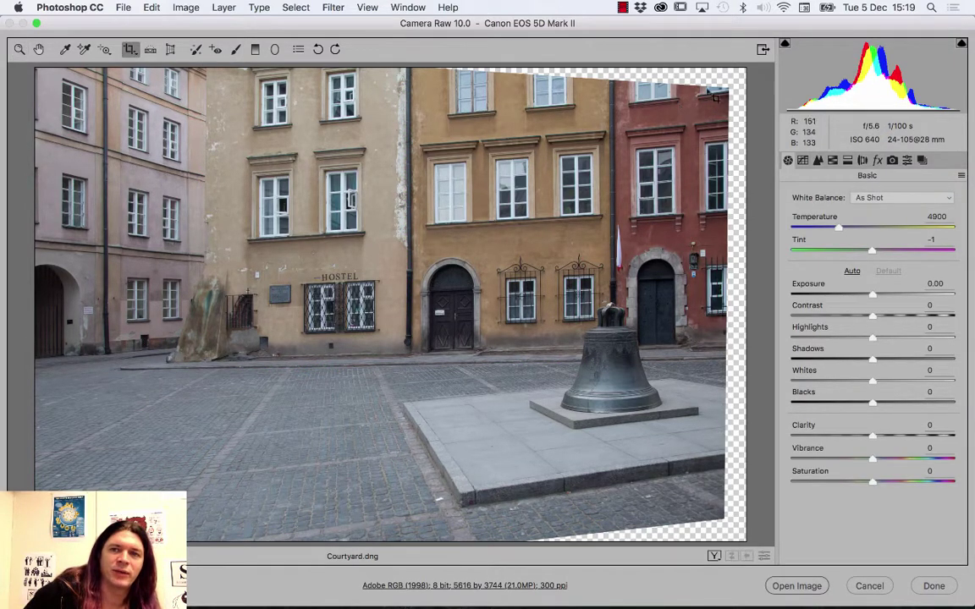
left_click_drag(730, 118, 35, 512)
left_click_drag(724, 298, 722, 307)
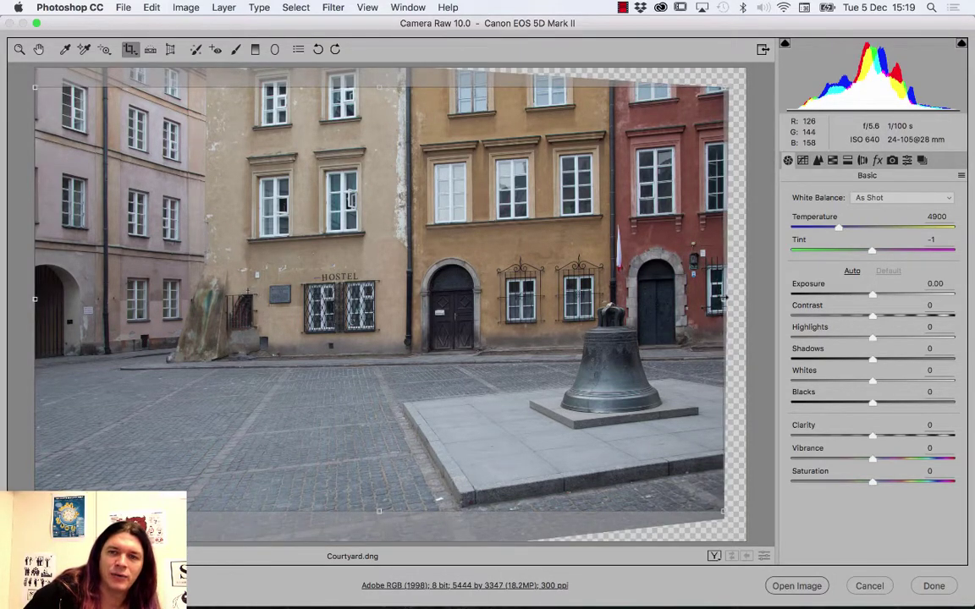
key("Return")
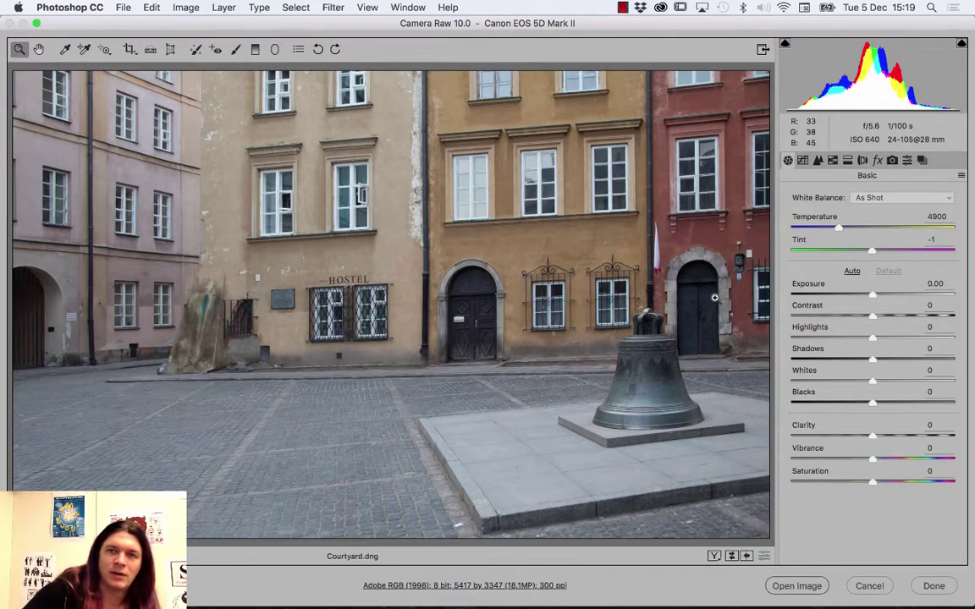